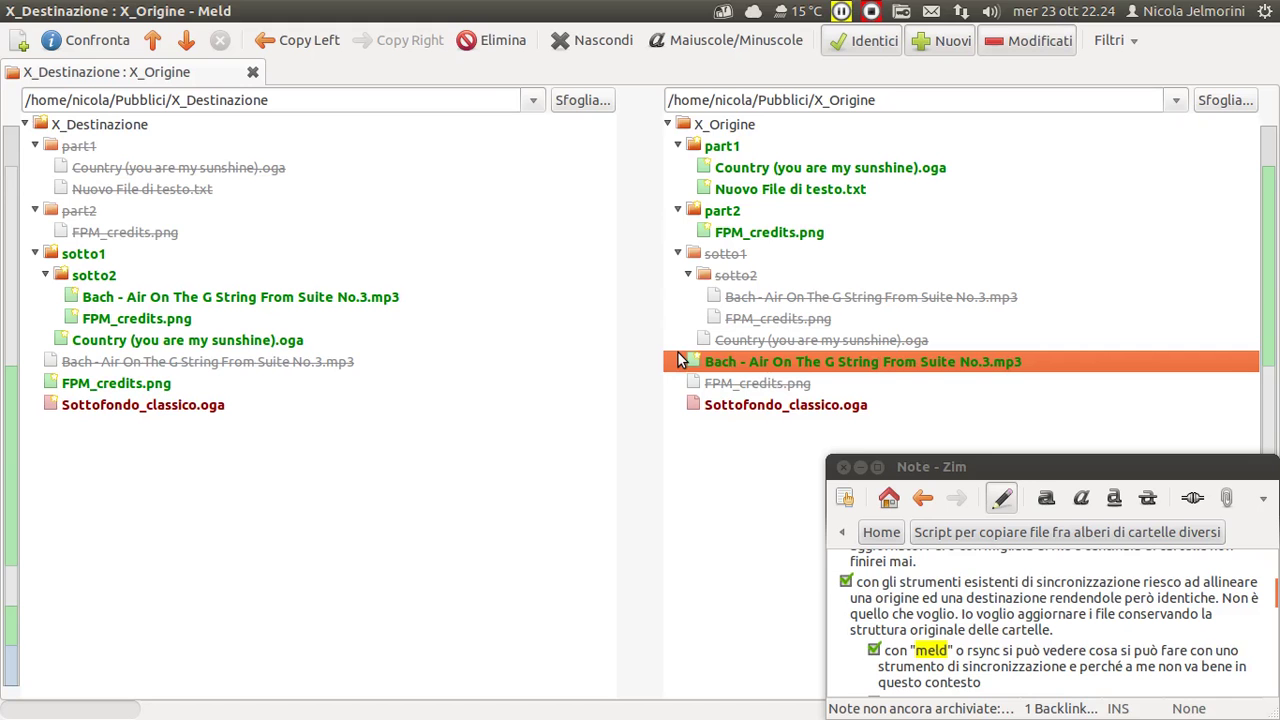
# Step: Select Sottofondo_classico.oga in the X_Origine tree, and minimise the folder comparison window
pyautogui.click(842, 405)
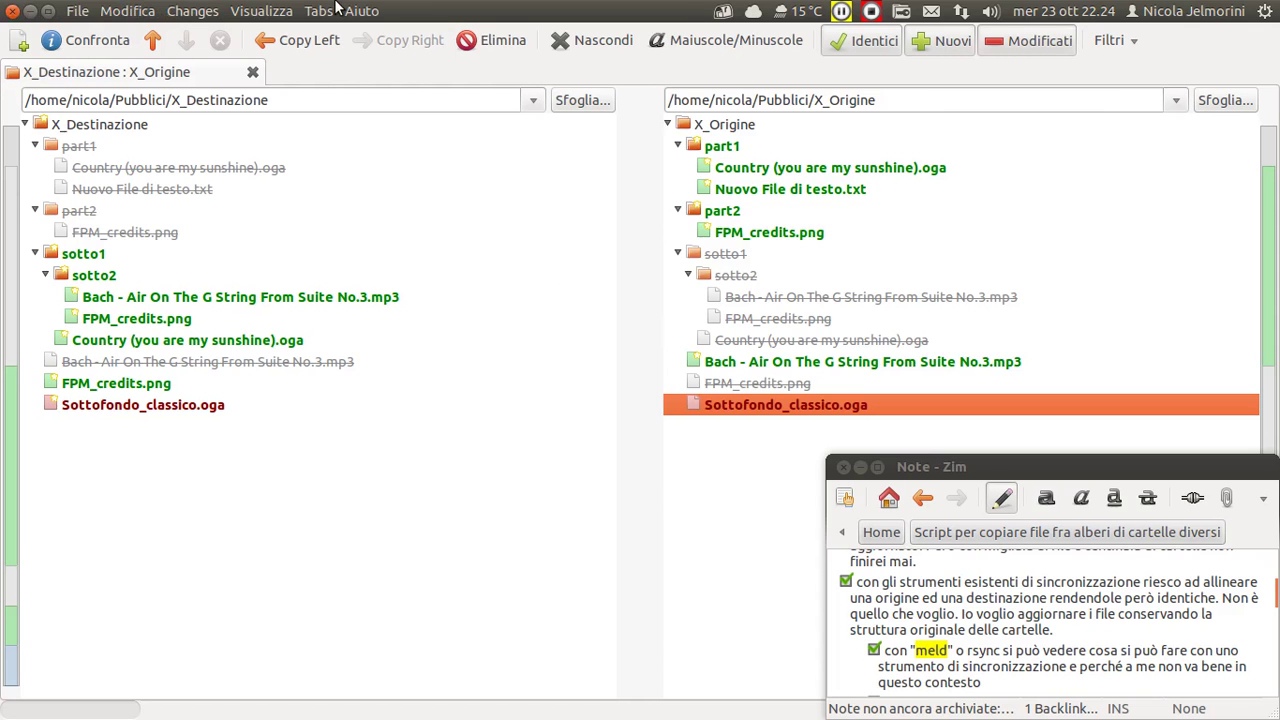
pyautogui.click(31, 12)
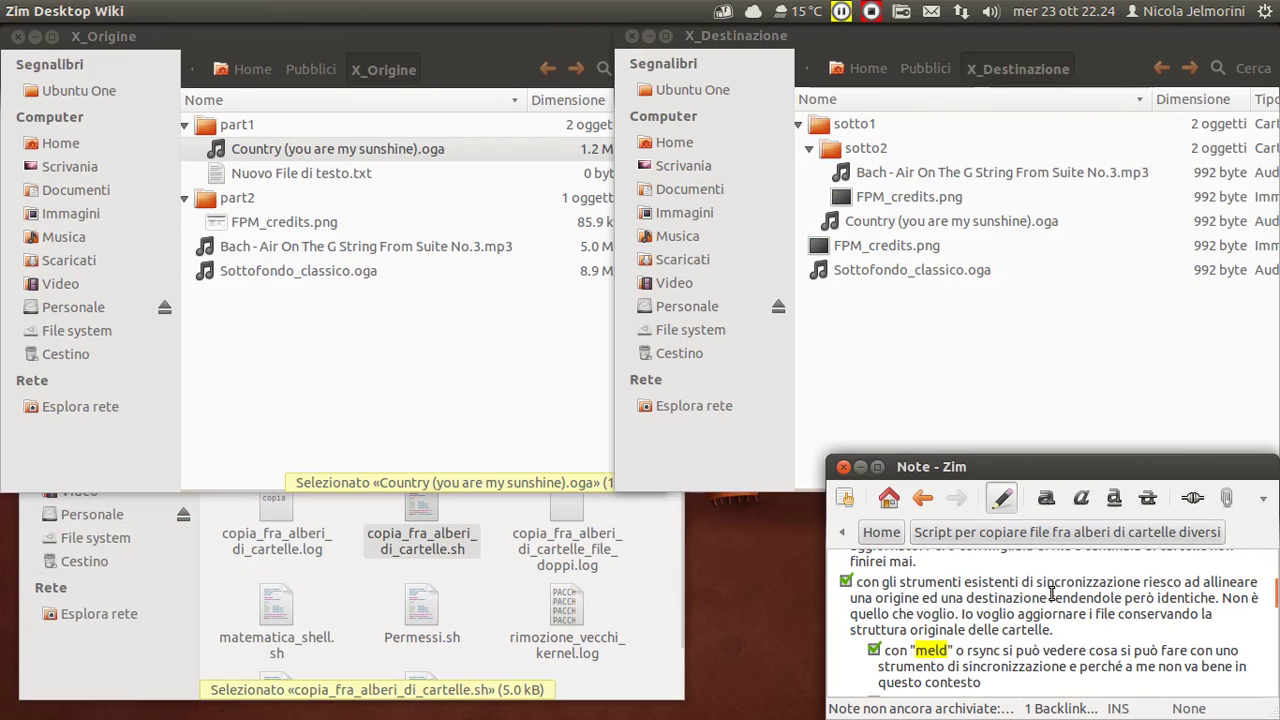
# Step: Go back to the beginning of the note and point out the word "Script" in its heading
pyautogui.doubleClick(1017, 597)
pyautogui.click(1017, 597)
pyautogui.scroll(5, 1017, 597)
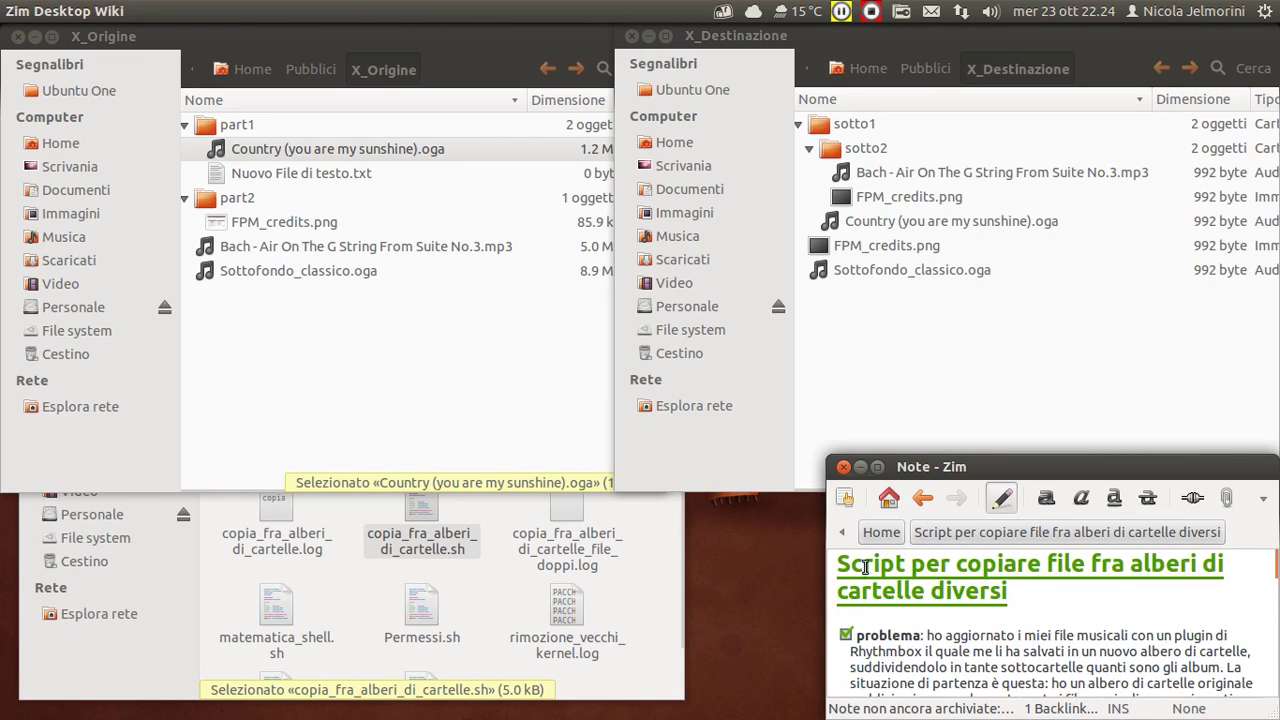
pyautogui.doubleClick(866, 567)
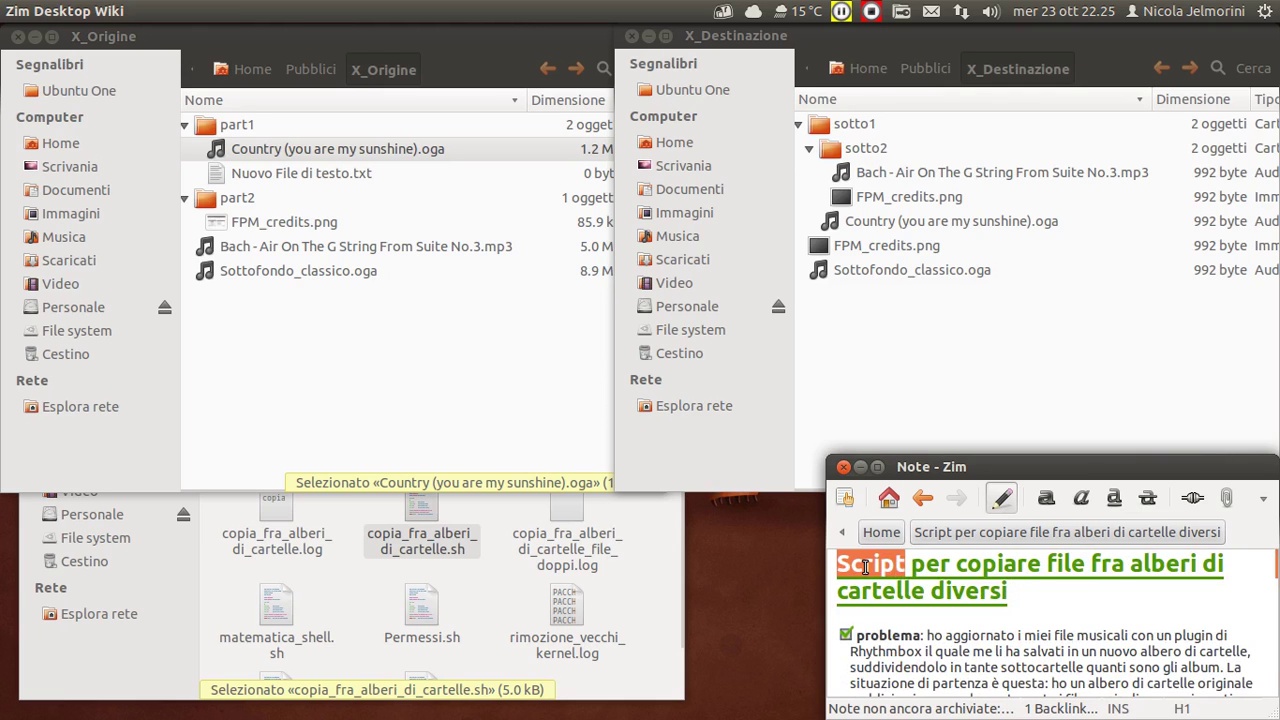
pyautogui.click(866, 567)
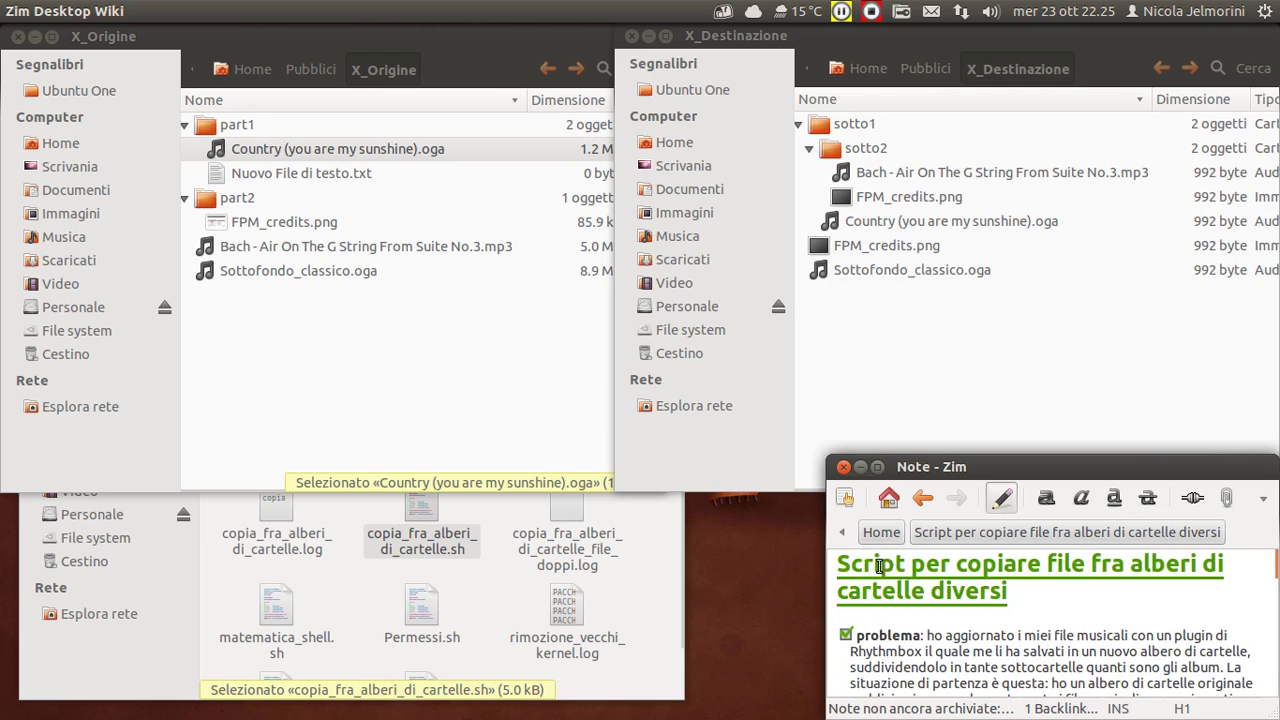
pyautogui.doubleClick(877, 567)
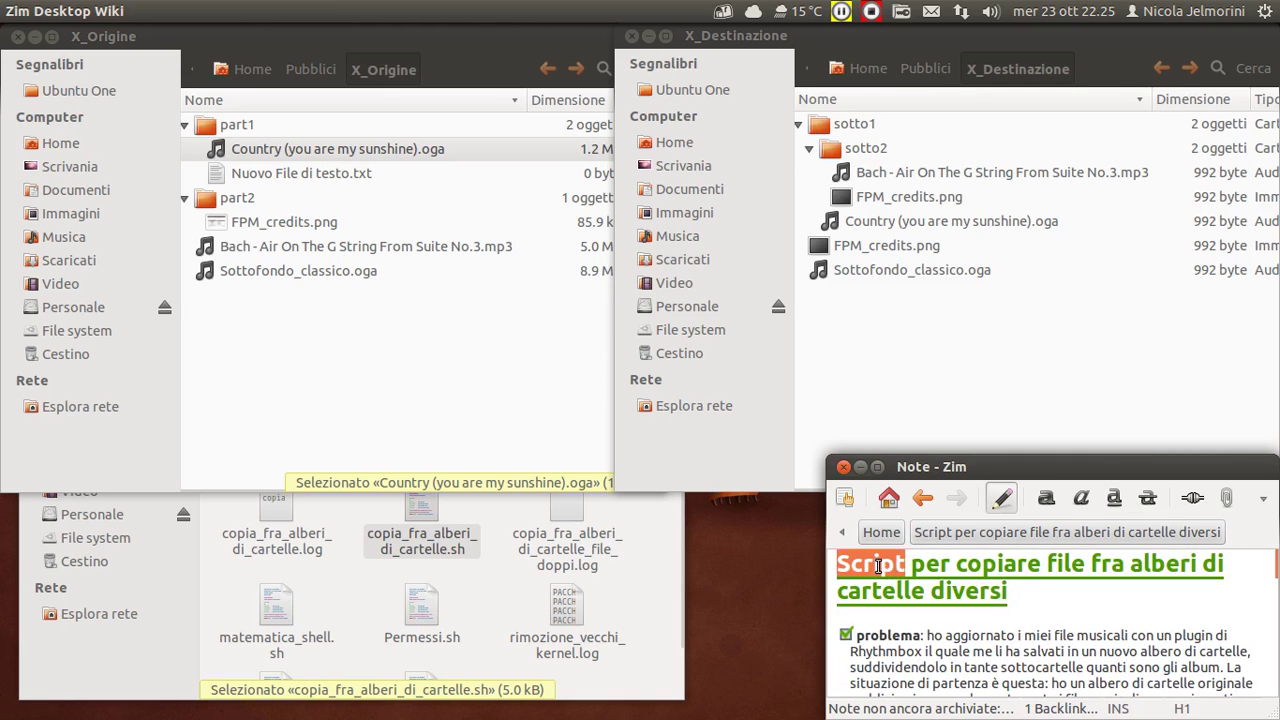
pyautogui.click(879, 566)
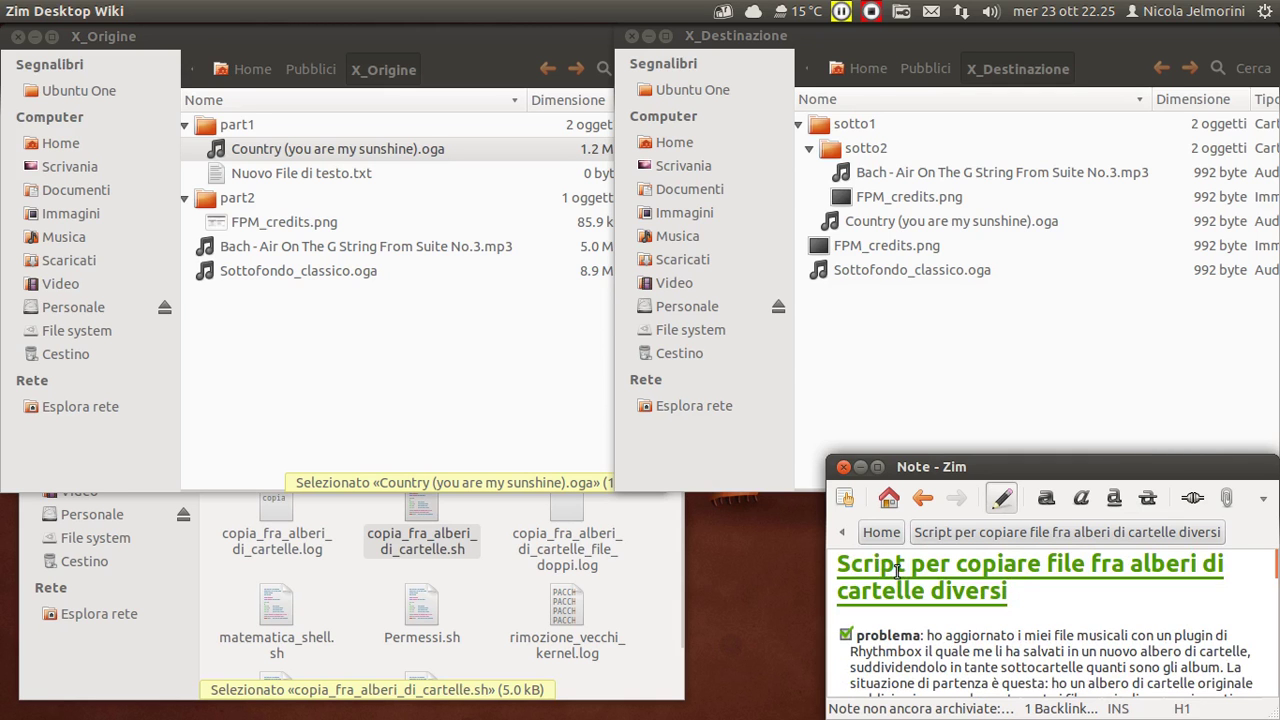
# Step: Tick the note's checklist items on the two demonstration folders and on logging file names with multiple matches
pyautogui.scroll(-5, 1075, 645)
pyautogui.scroll(-4, 1075, 645)
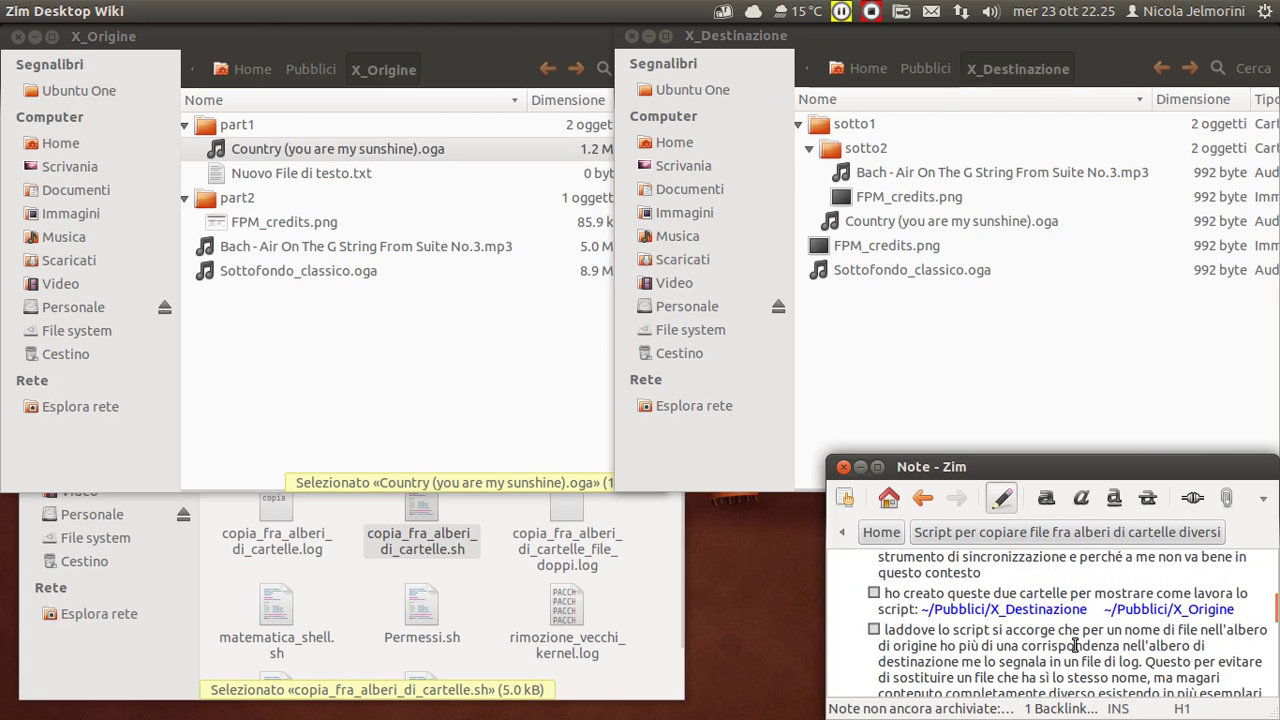
pyautogui.click(876, 598)
pyautogui.scroll(2, 877, 600)
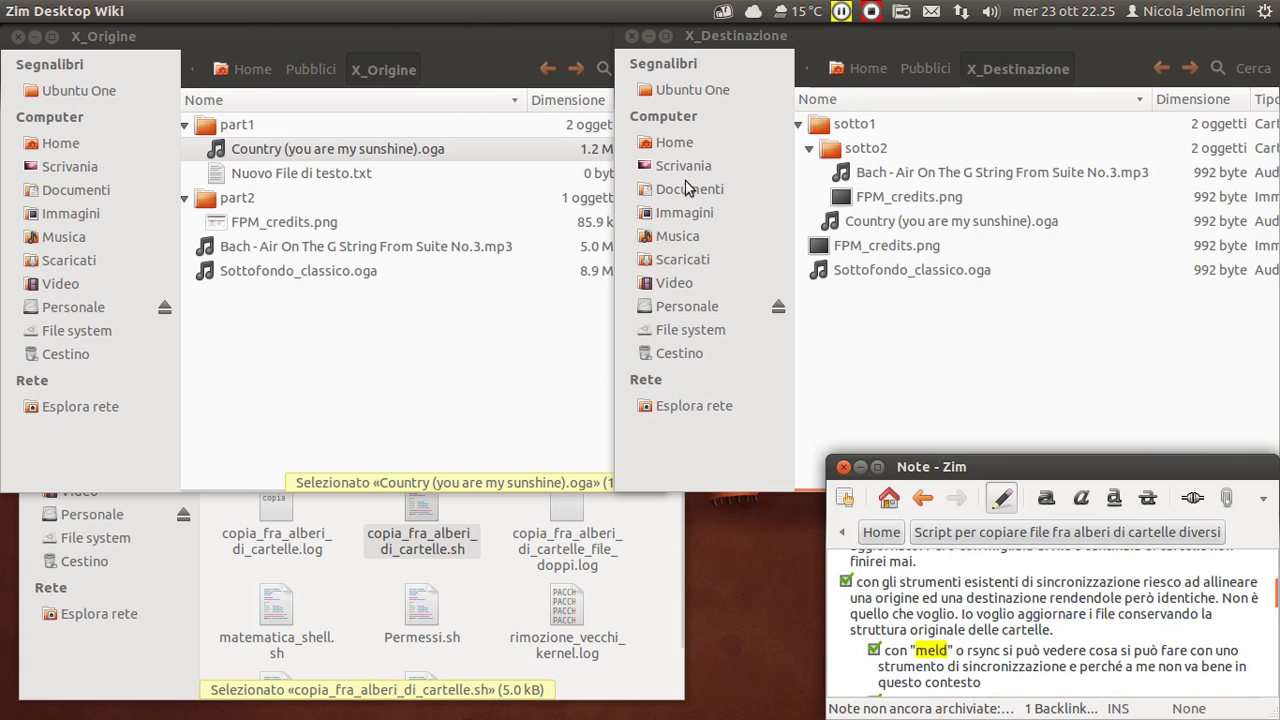
pyautogui.scroll(-4, 1005, 600)
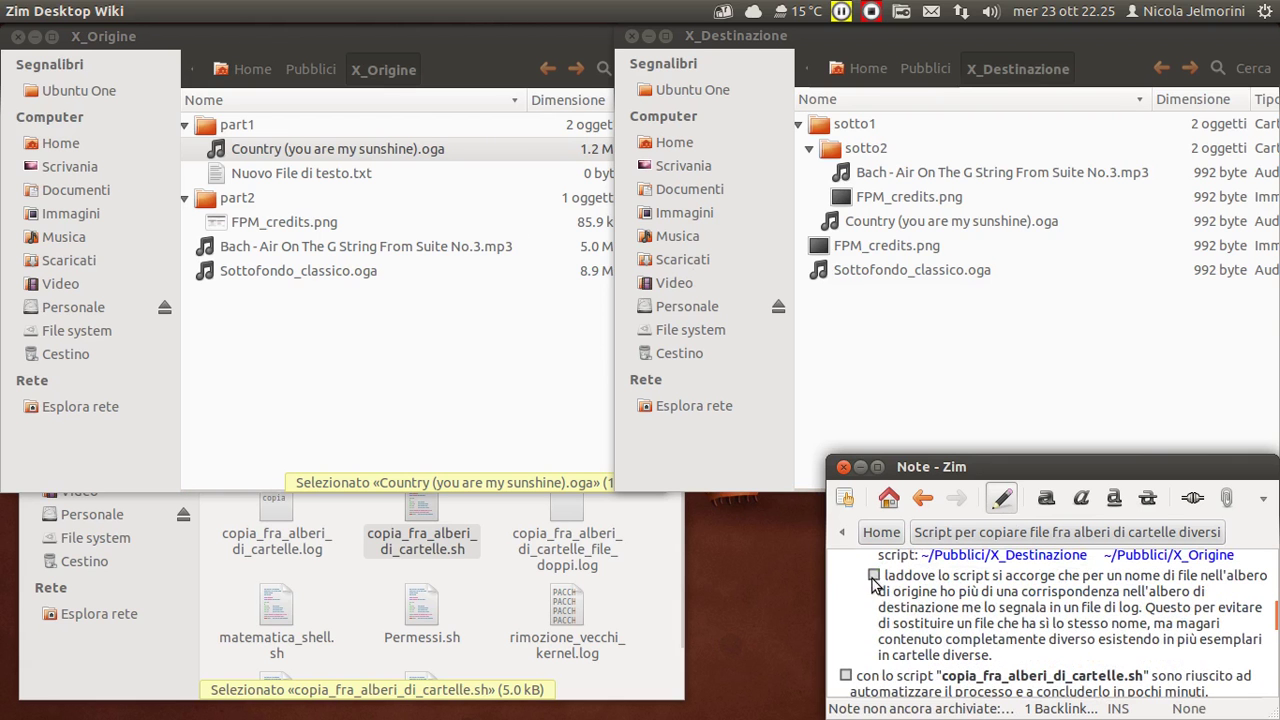
pyautogui.click(874, 576)
# Step: Highlight the script name copia_fra_alberi_di_cartelle.sh in the note, and select that script file in the Progetti miei folder
pyautogui.scroll(-2, 935, 595)
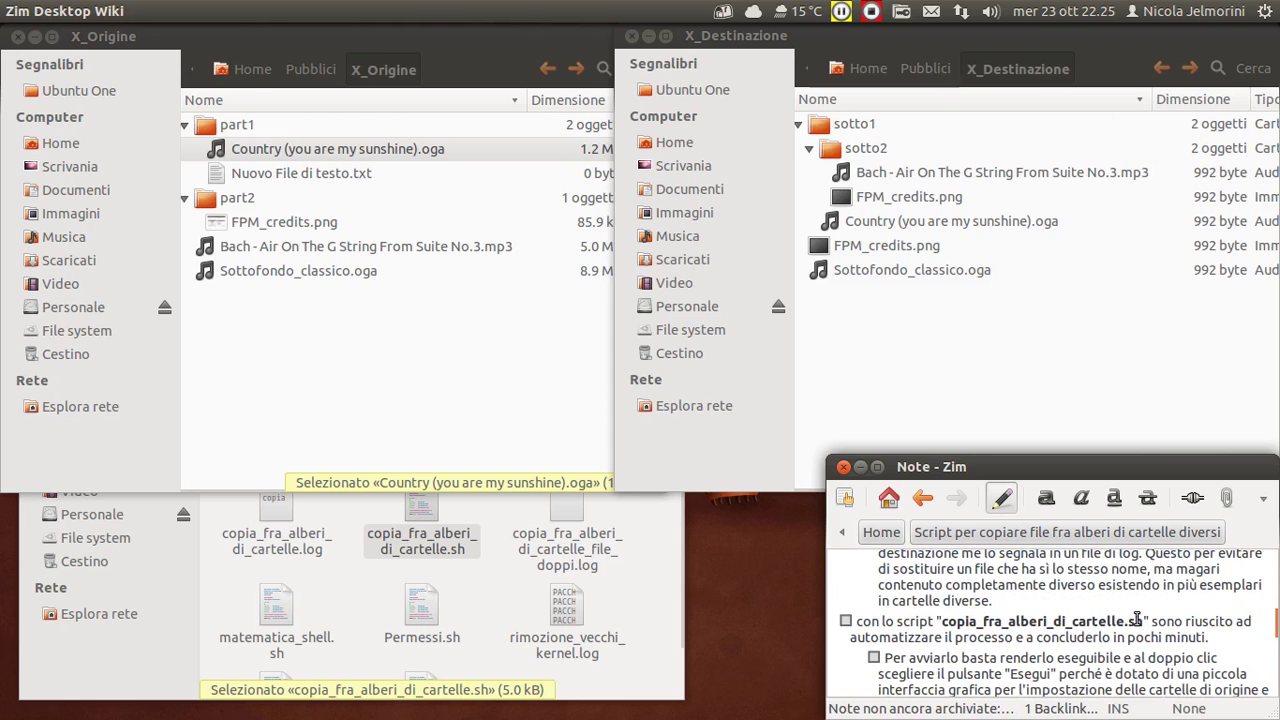
pyautogui.moveTo(1145, 621); pyautogui.dragTo(942, 621)
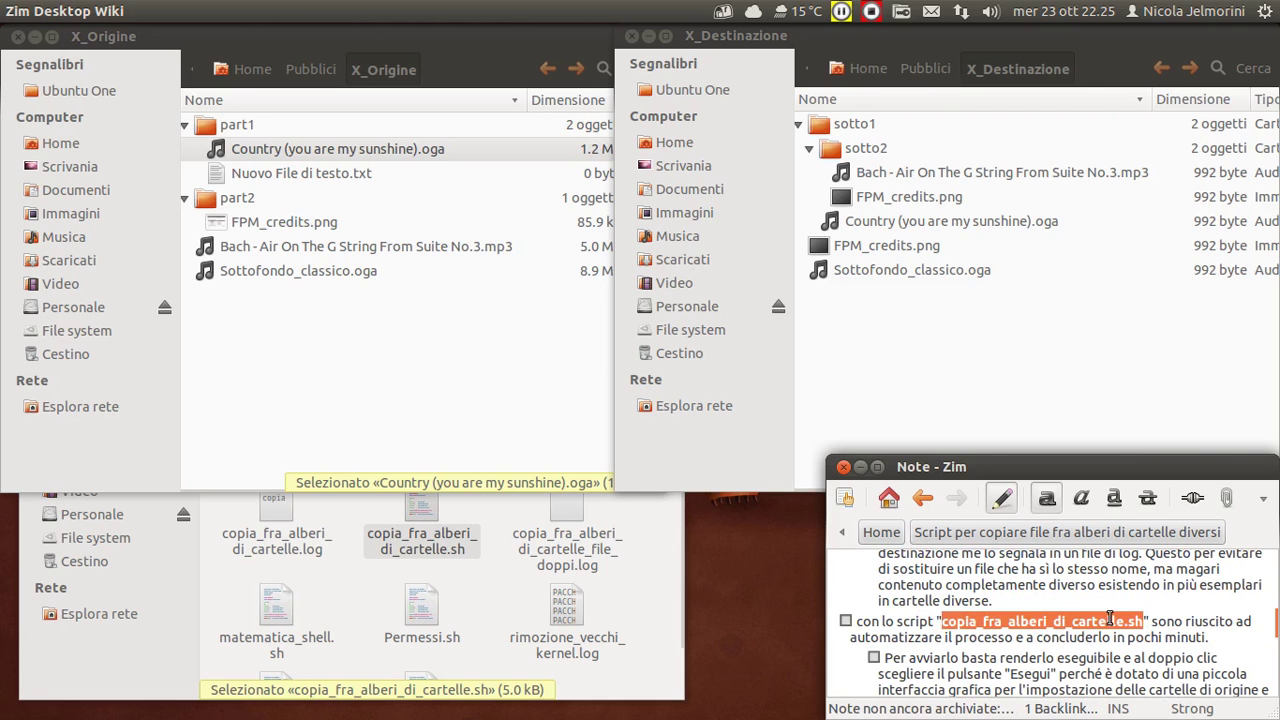
pyautogui.click(1201, 622)
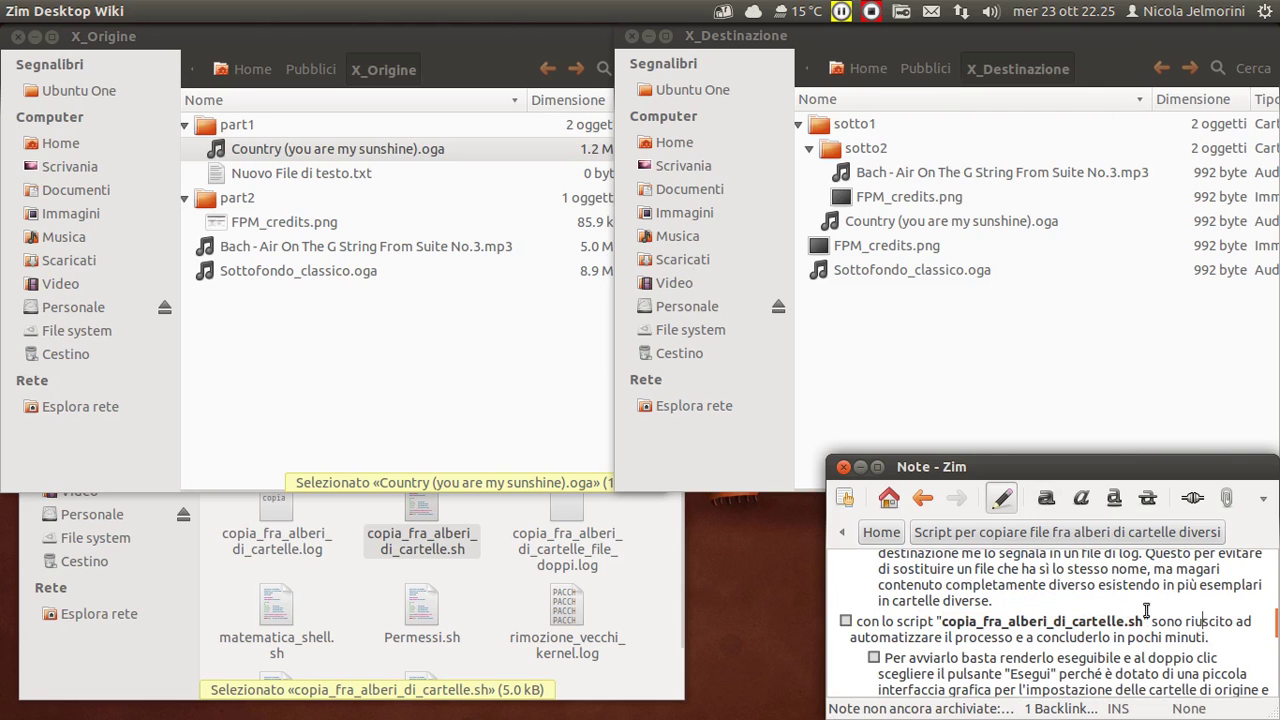
pyautogui.click(382, 548)
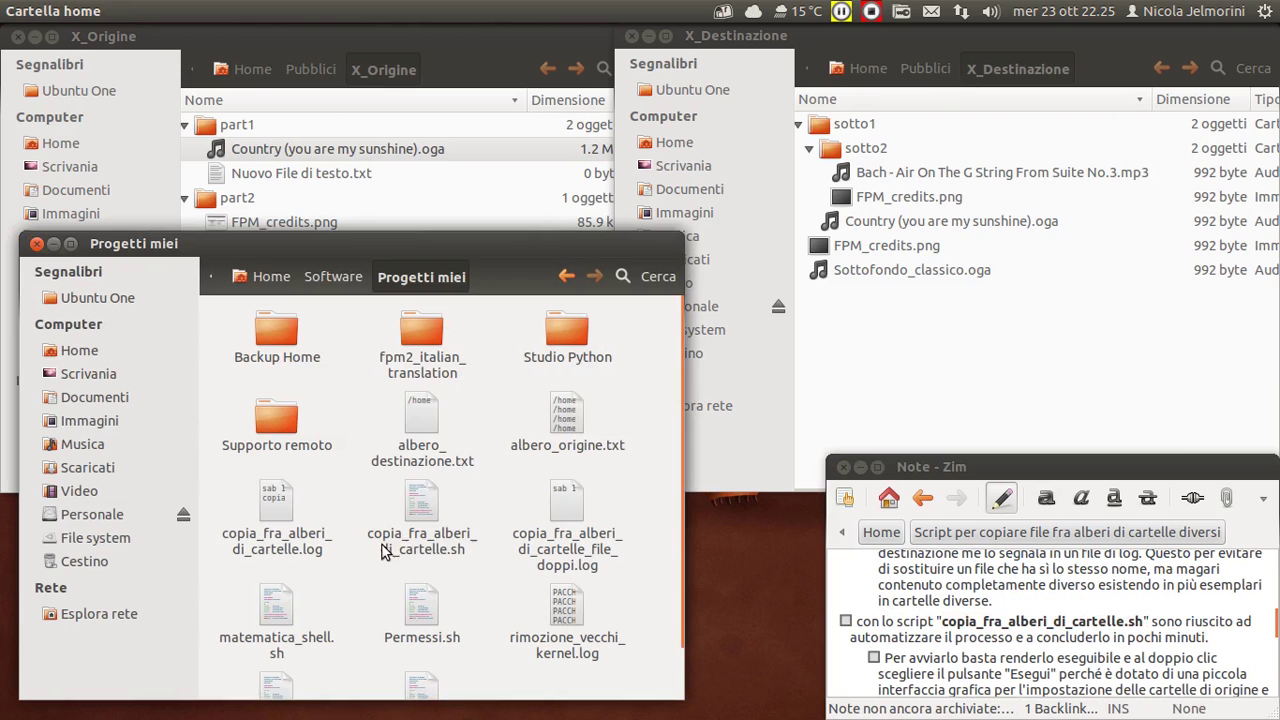
pyautogui.click(407, 499)
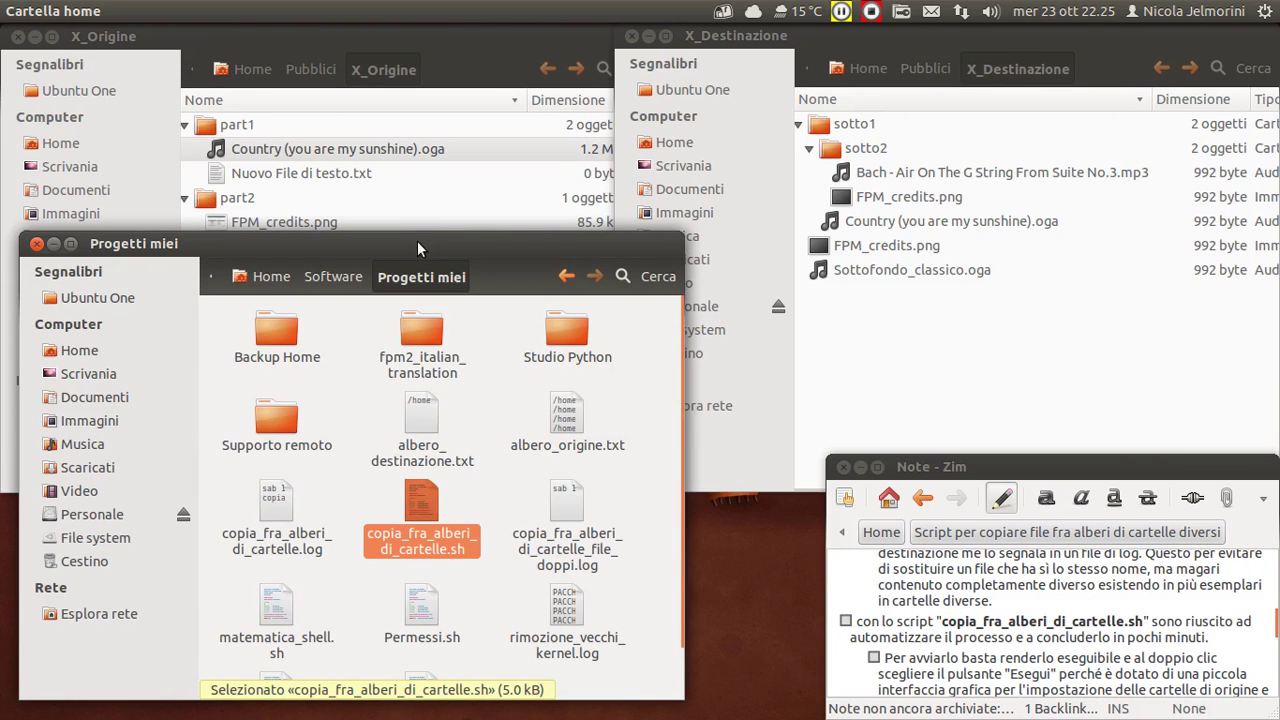
pyautogui.moveTo(417, 241); pyautogui.dragTo(415, 249)
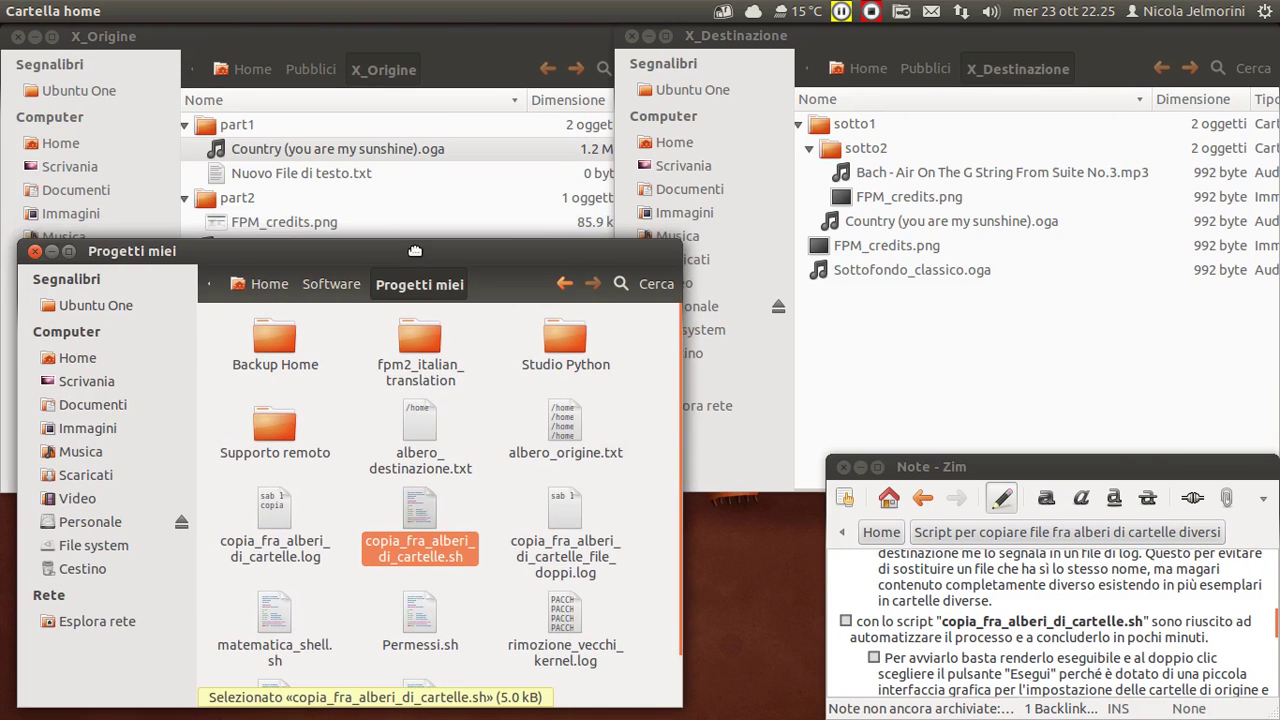
# Step: Bring the X_Origine and X_Destinazione folders forward and compare the Country file in part1 with the Bach file in sotto2
pyautogui.click(957, 582)
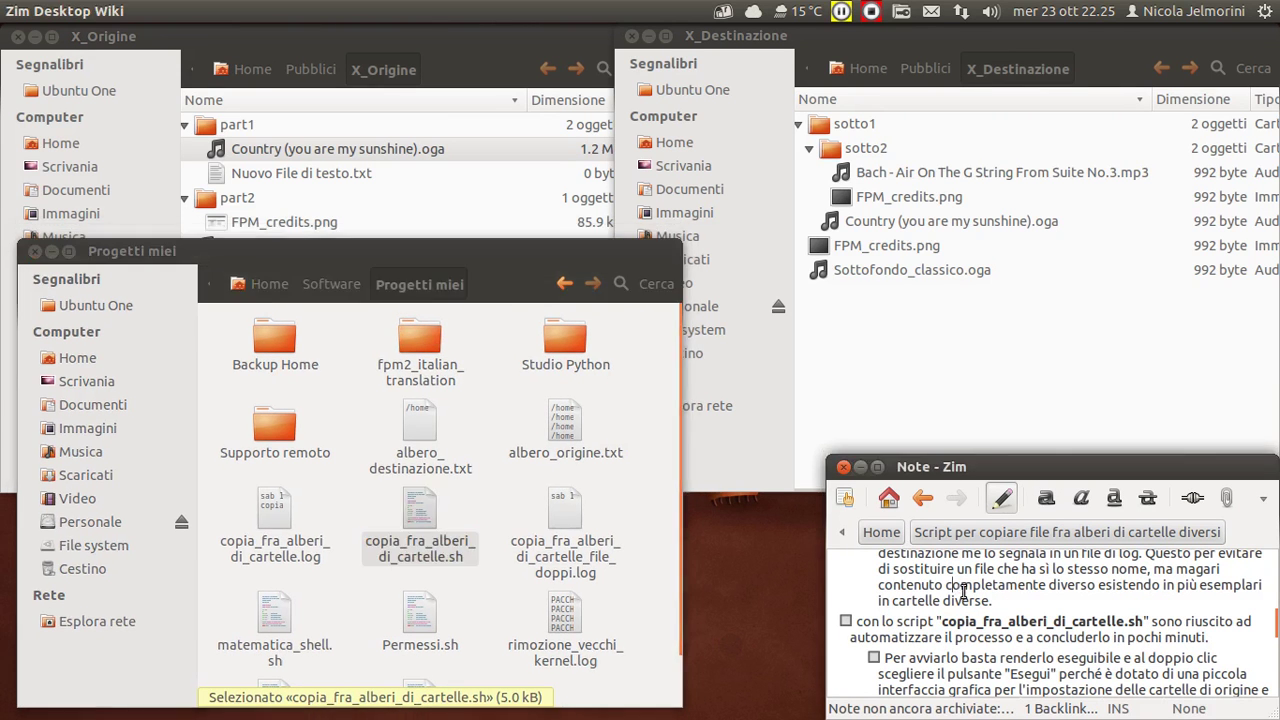
pyautogui.click(526, 43)
pyautogui.click(930, 35)
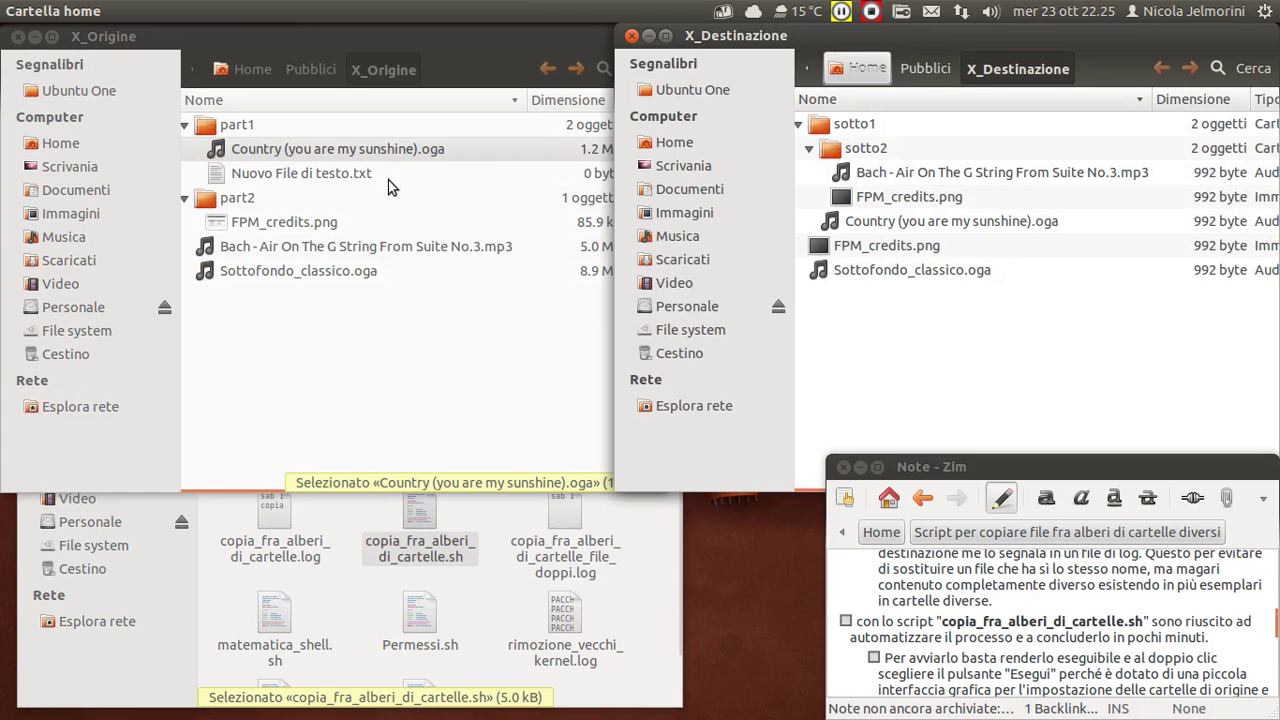
pyautogui.click(927, 176)
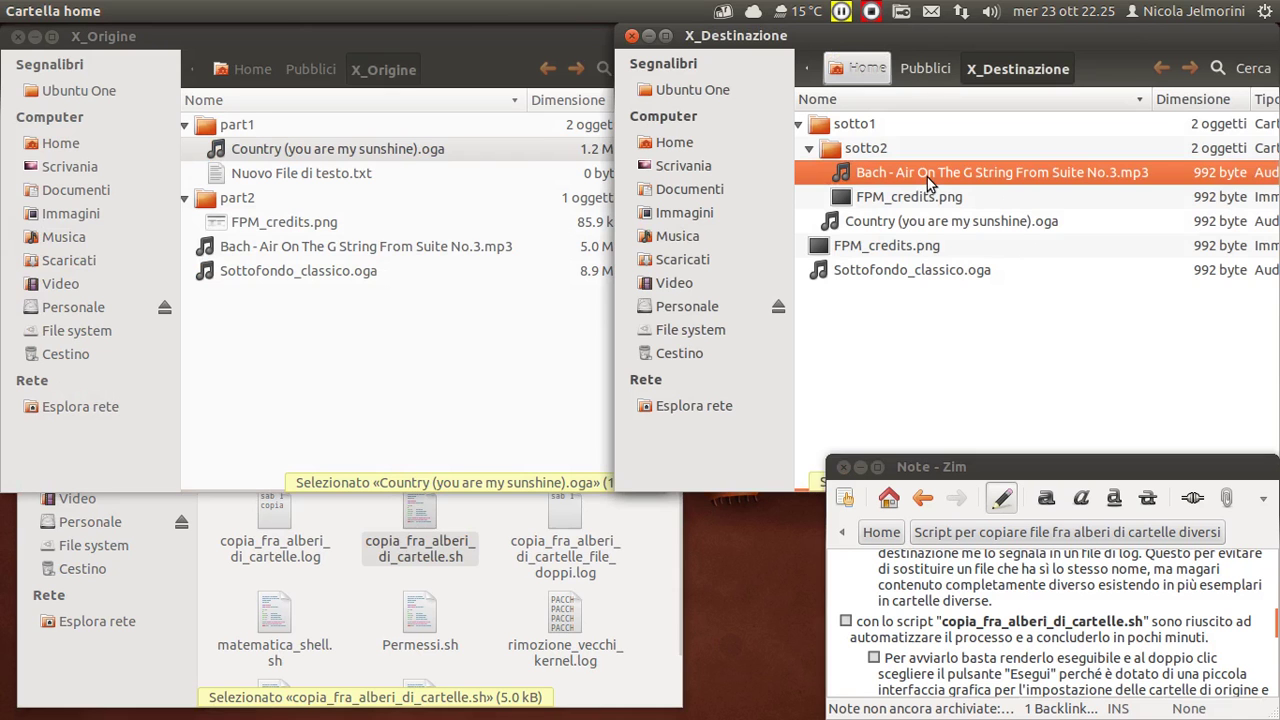
pyautogui.click(370, 160)
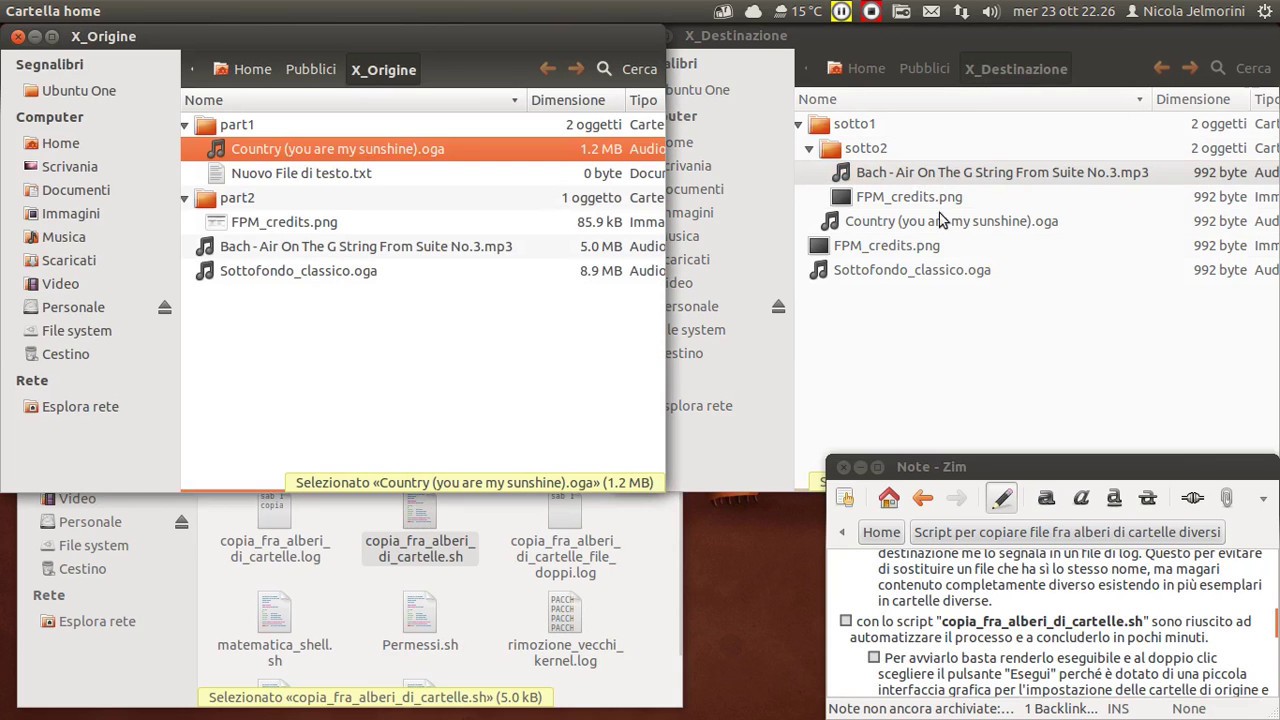
pyautogui.click(851, 175)
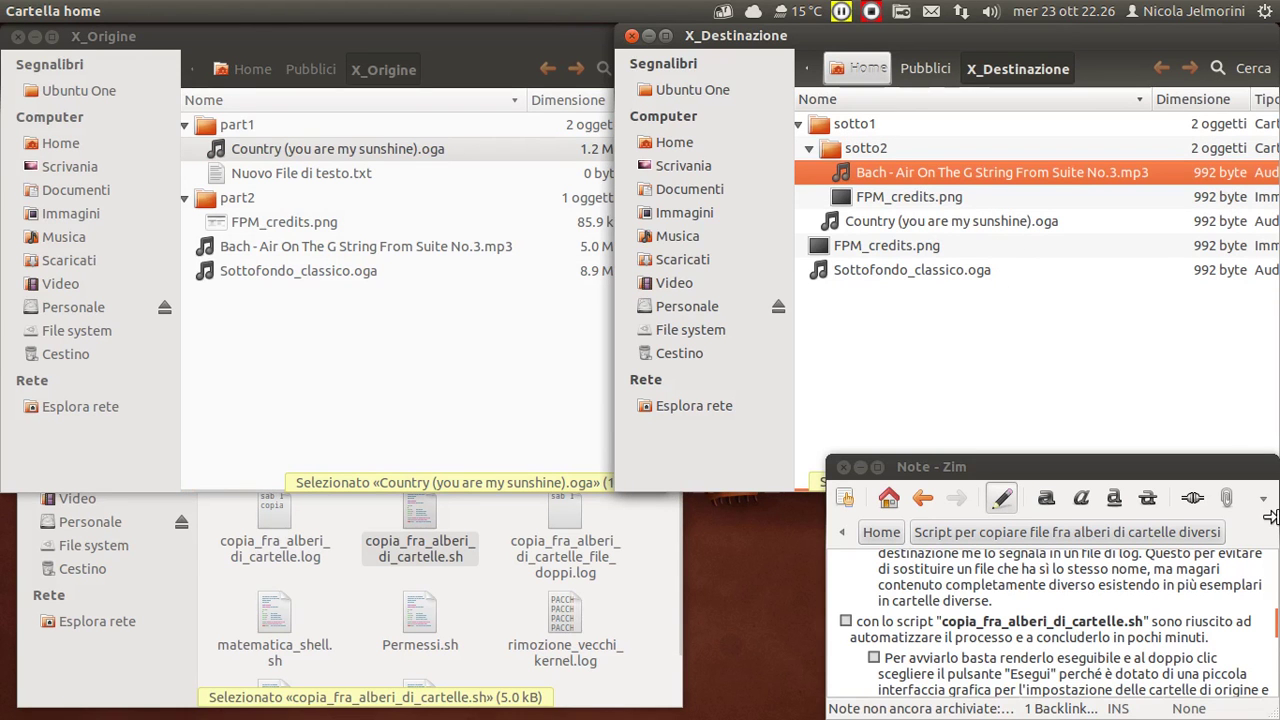
# Step: Reread the note item on multiple matches, highlighting the passage "me lo segnala in un file di log"
pyautogui.scroll(2, 1087, 632)
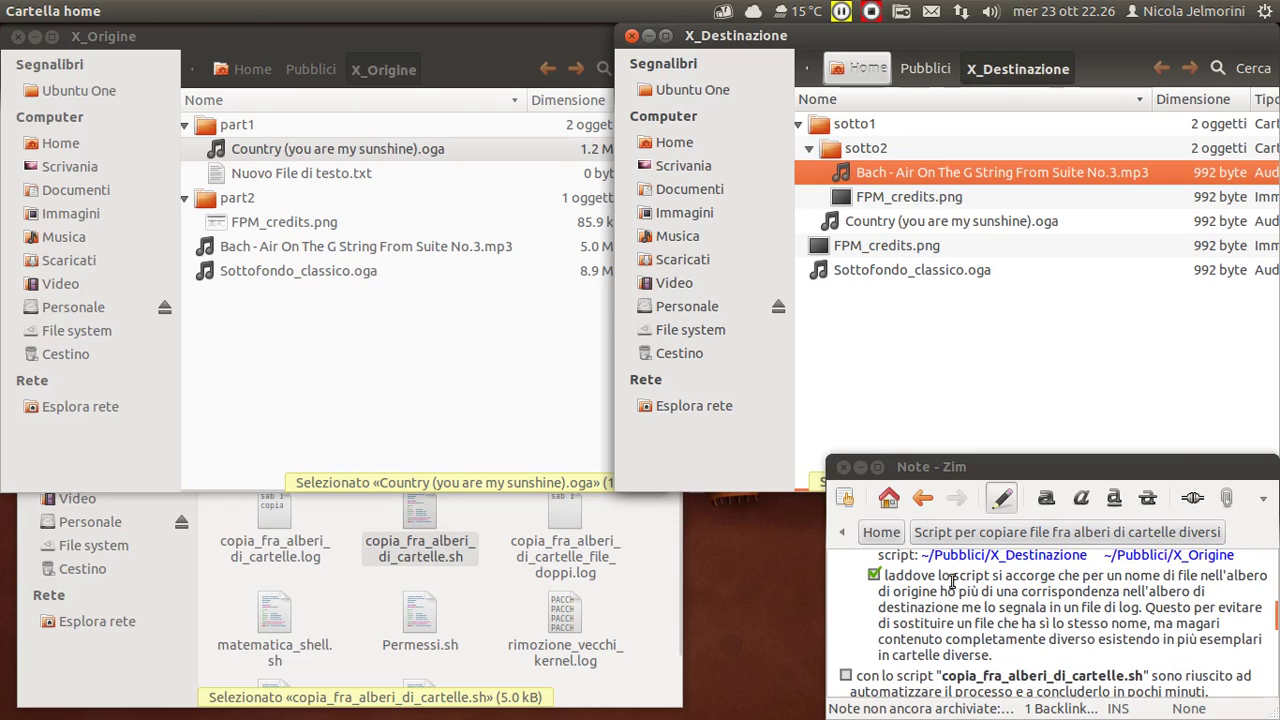
pyautogui.scroll(-1, 908, 597)
pyautogui.scroll(1, 910, 594)
pyautogui.moveTo(933, 583); pyautogui.dragTo(1057, 578)
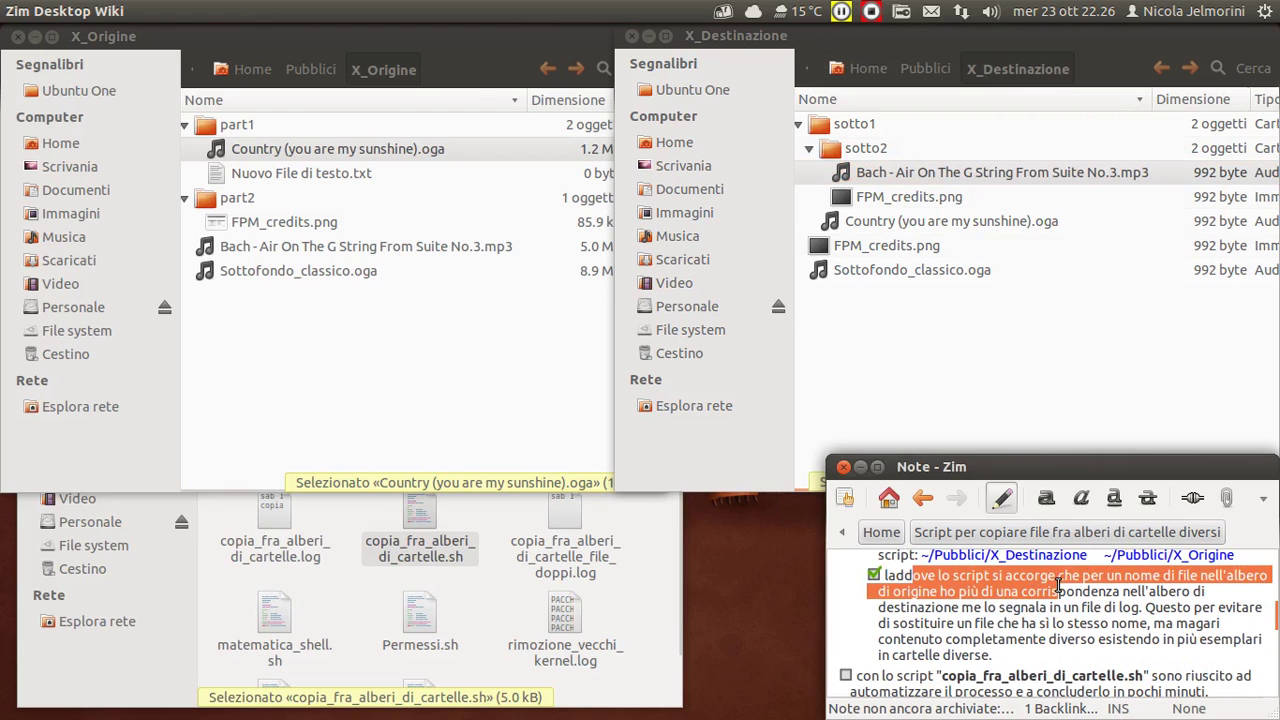
pyautogui.click(1057, 575)
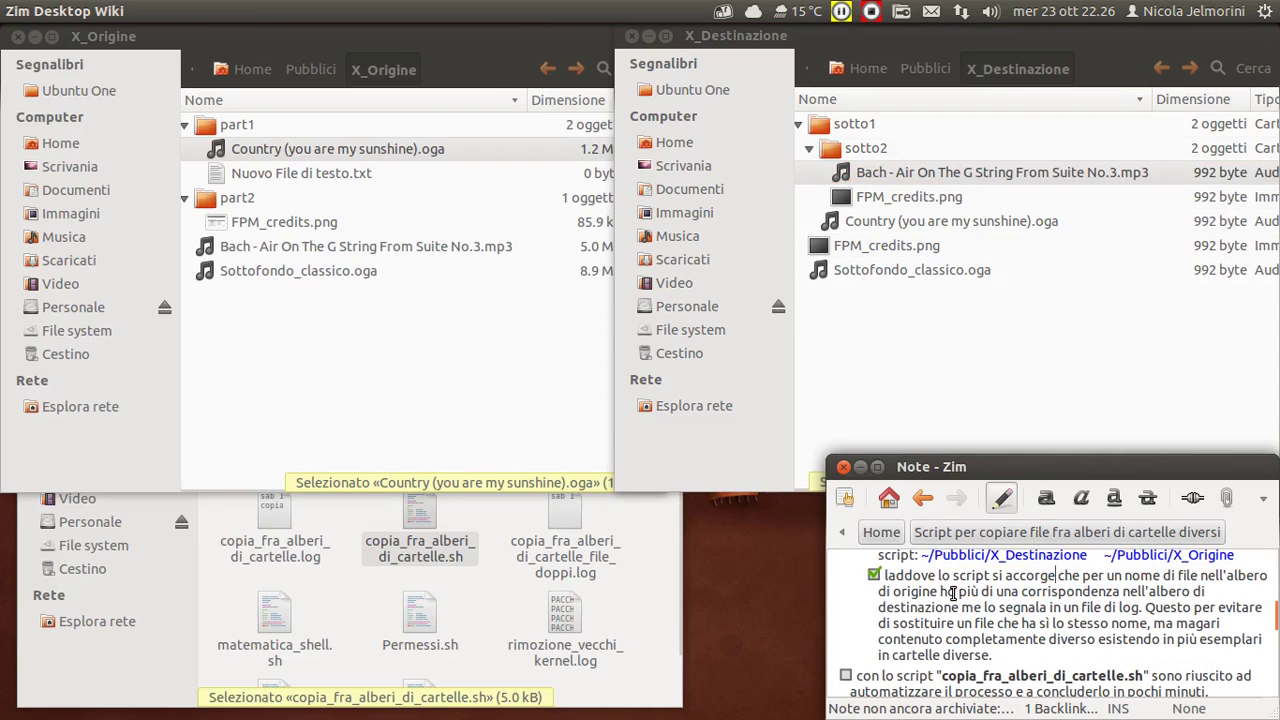
pyautogui.moveTo(952, 607); pyautogui.dragTo(1139, 607)
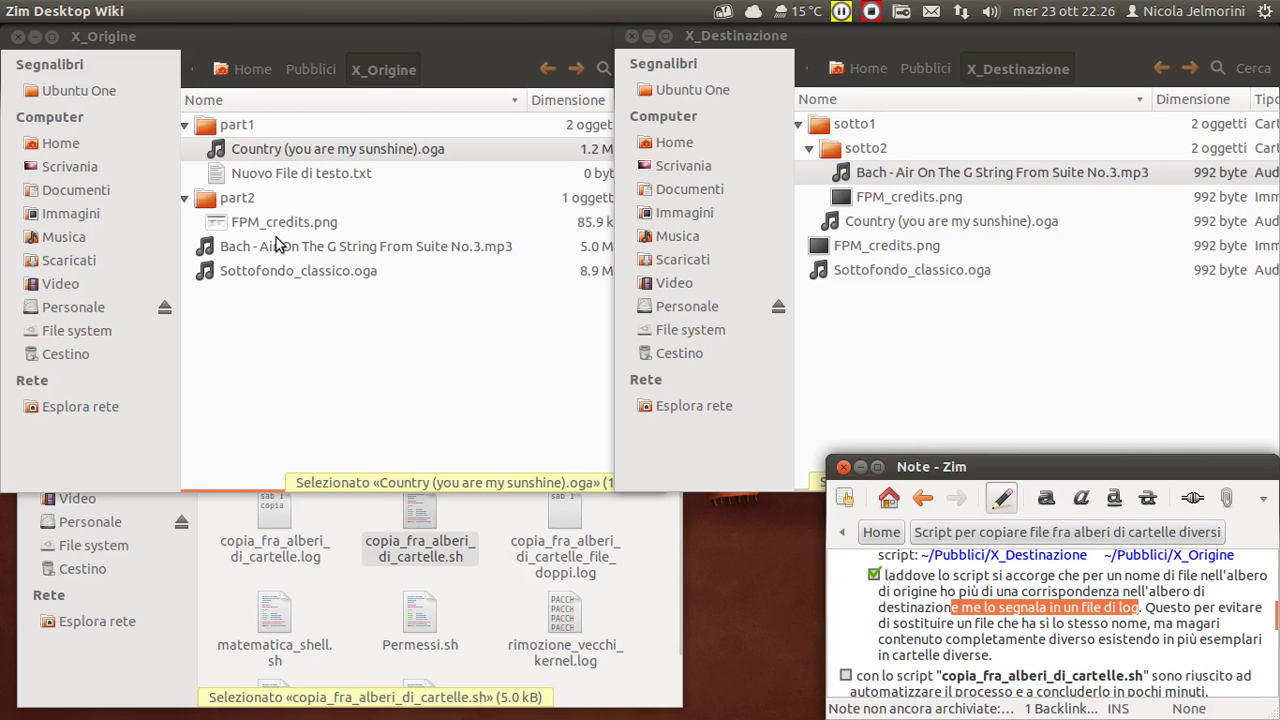
# Step: Select FPM_credits.png in part2 of X_Origine, and both files of that name in X_Destinazione
pyautogui.click(381, 37)
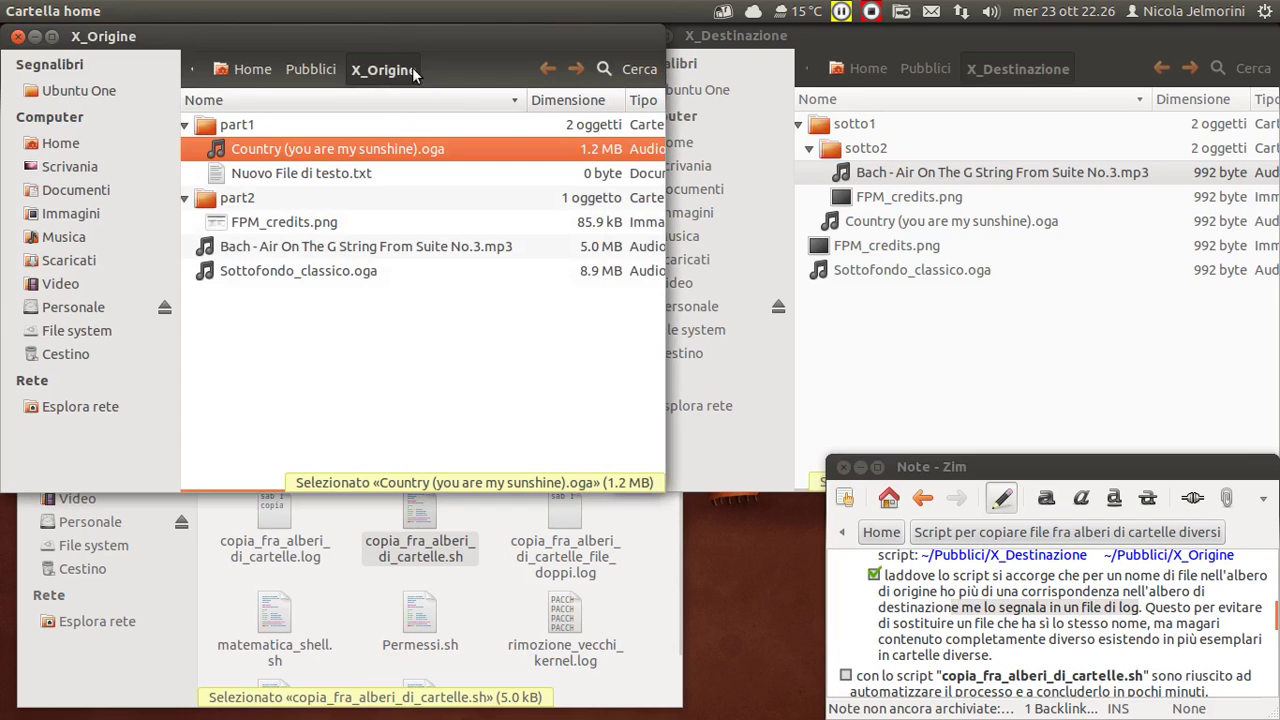
pyautogui.click(222, 228)
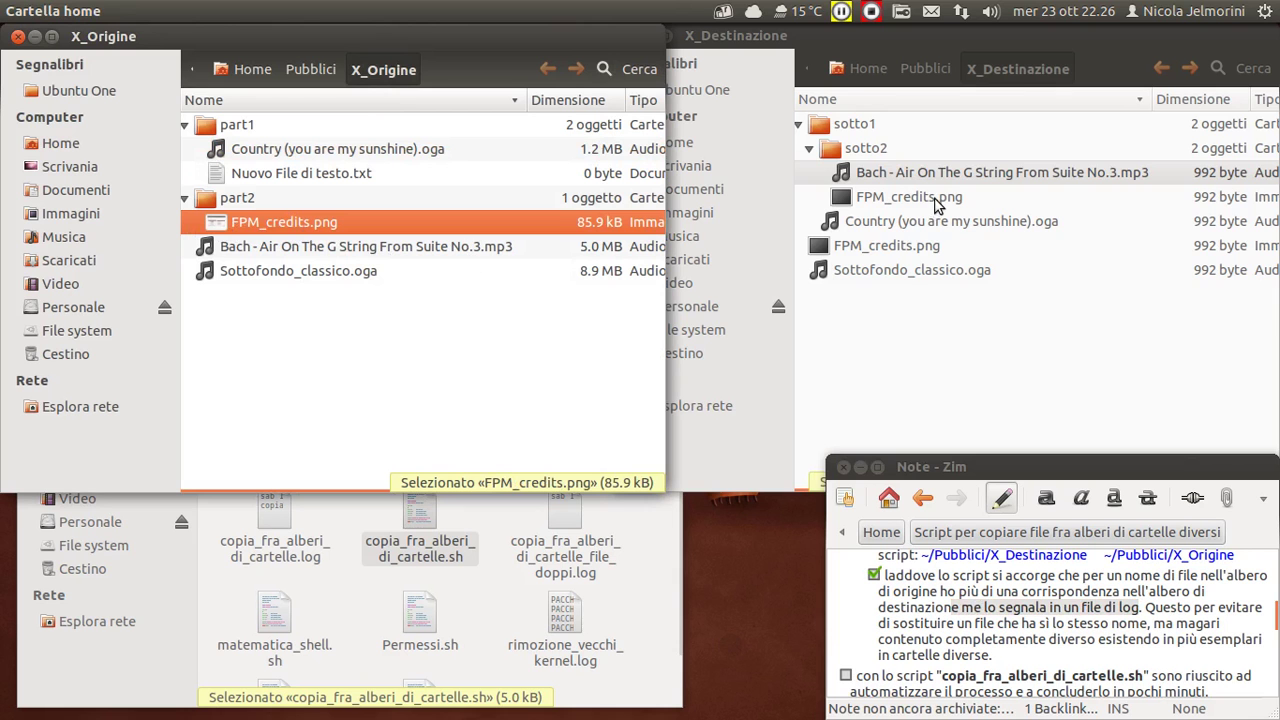
pyautogui.click(1005, 69)
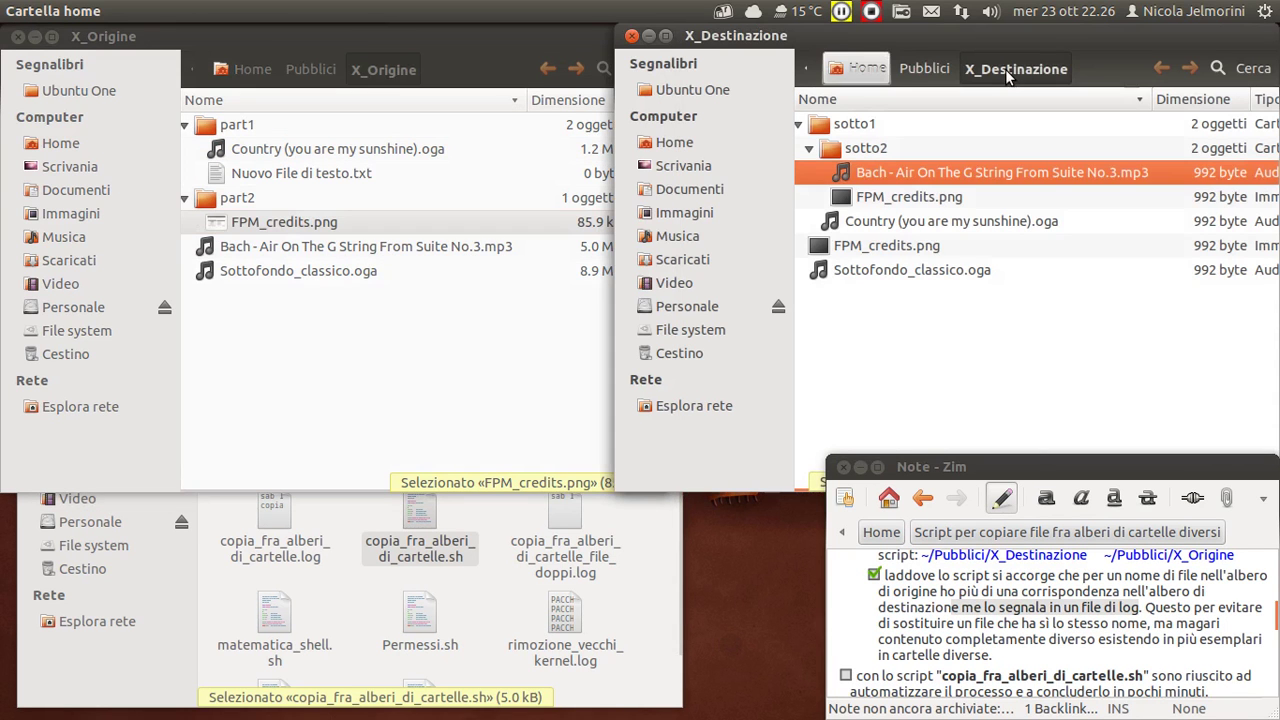
pyautogui.click(925, 200)
pyautogui.keyDown('ctrl'); pyautogui.click(905, 252); pyautogui.keyUp('ctrl')
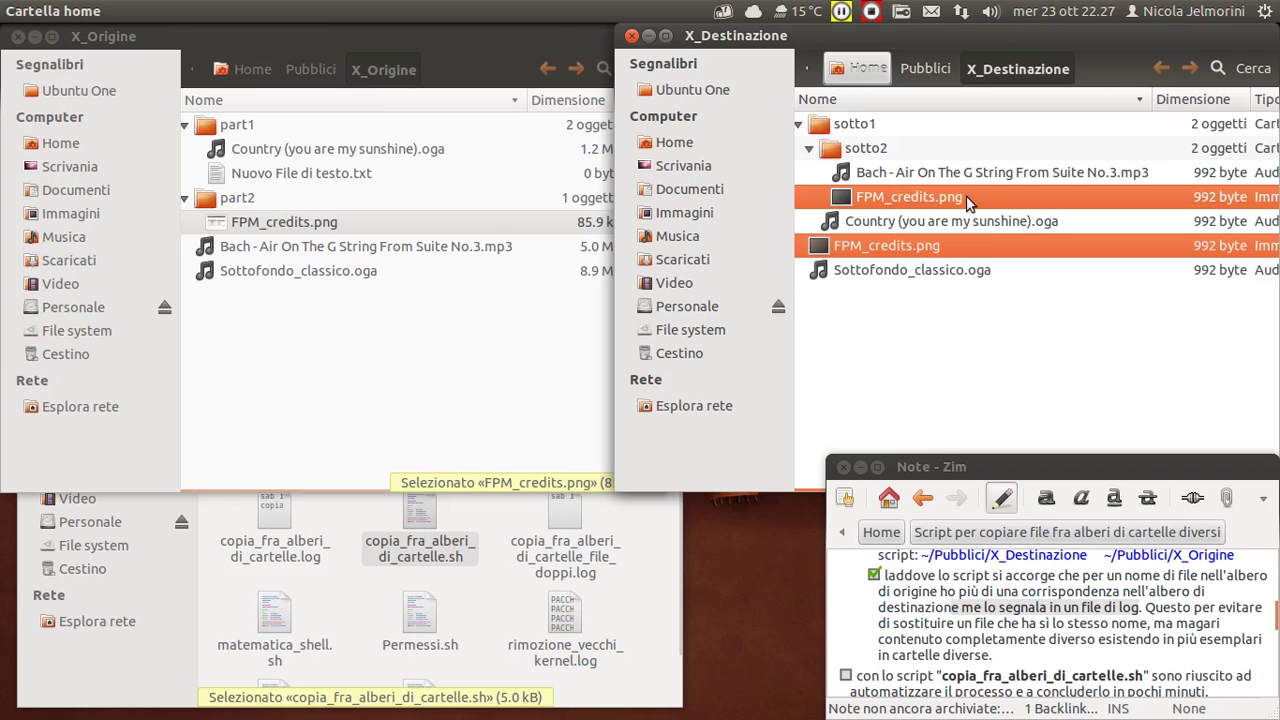
# Step: Compare the origin's FPM_credits.png one at a time with the copy in sotto2 and the copy at X_Destinazione's root level
pyautogui.click(218, 227)
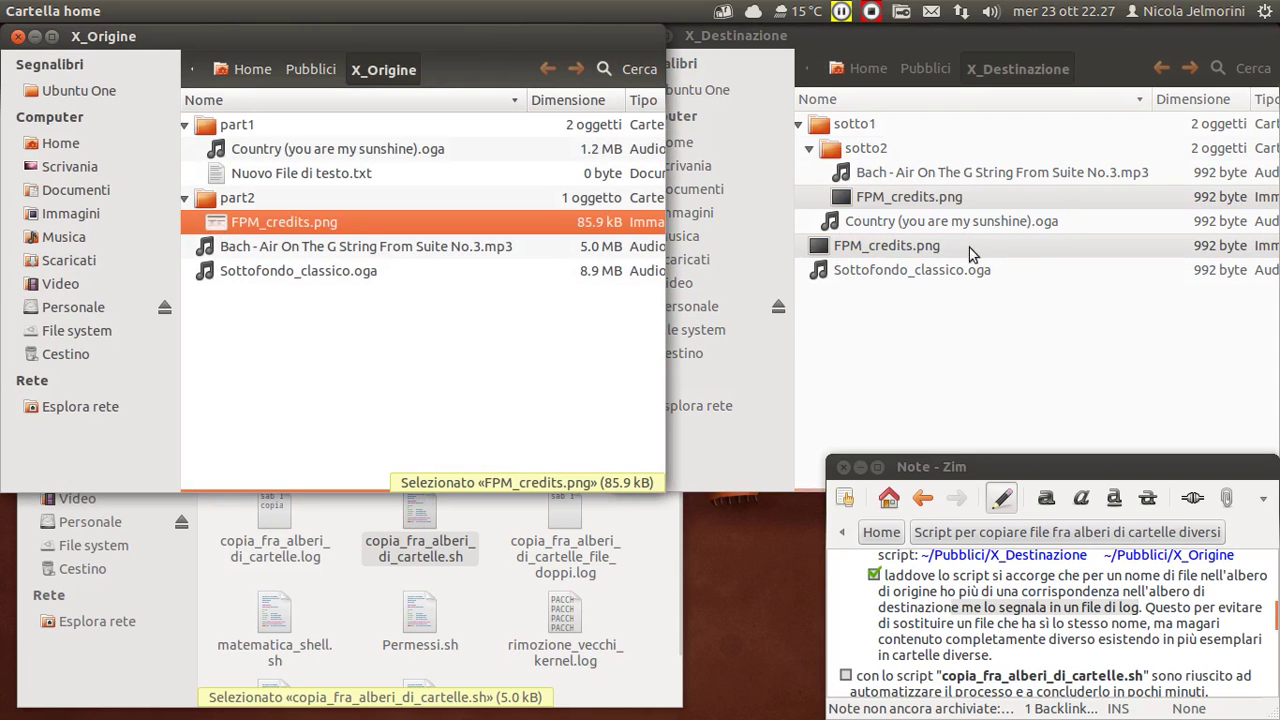
pyautogui.click(957, 199)
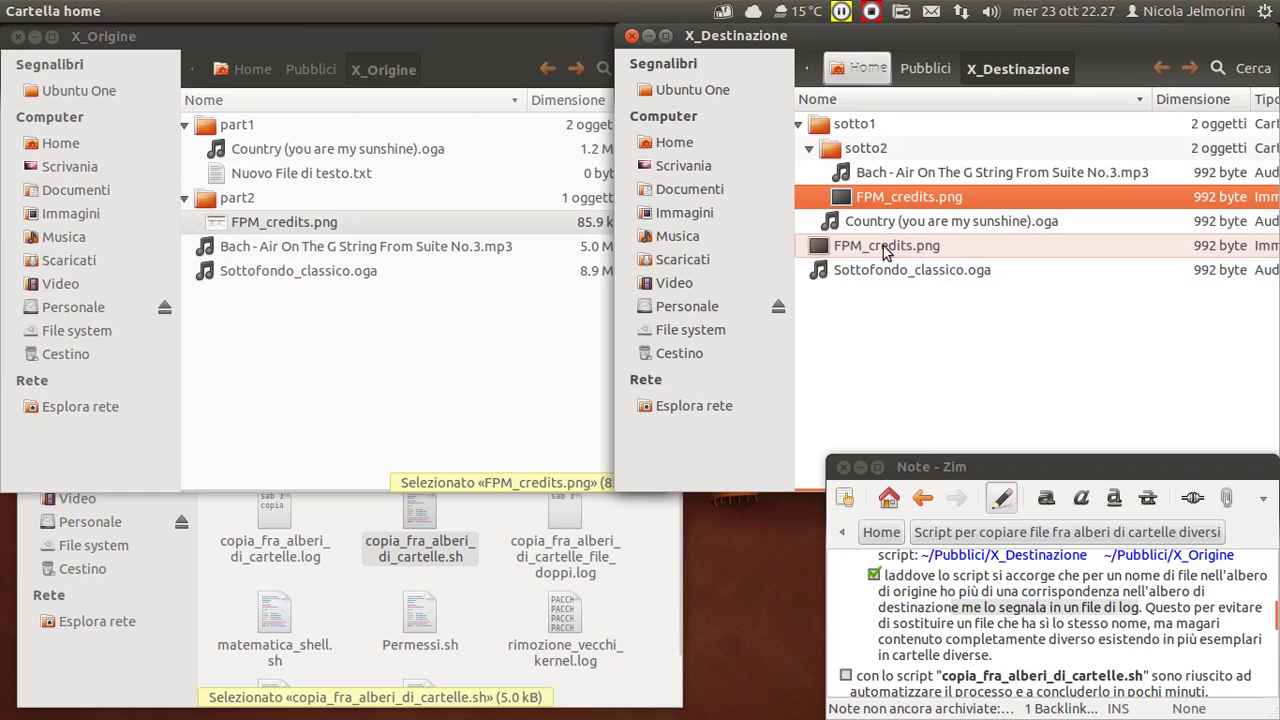
pyautogui.click(841, 251)
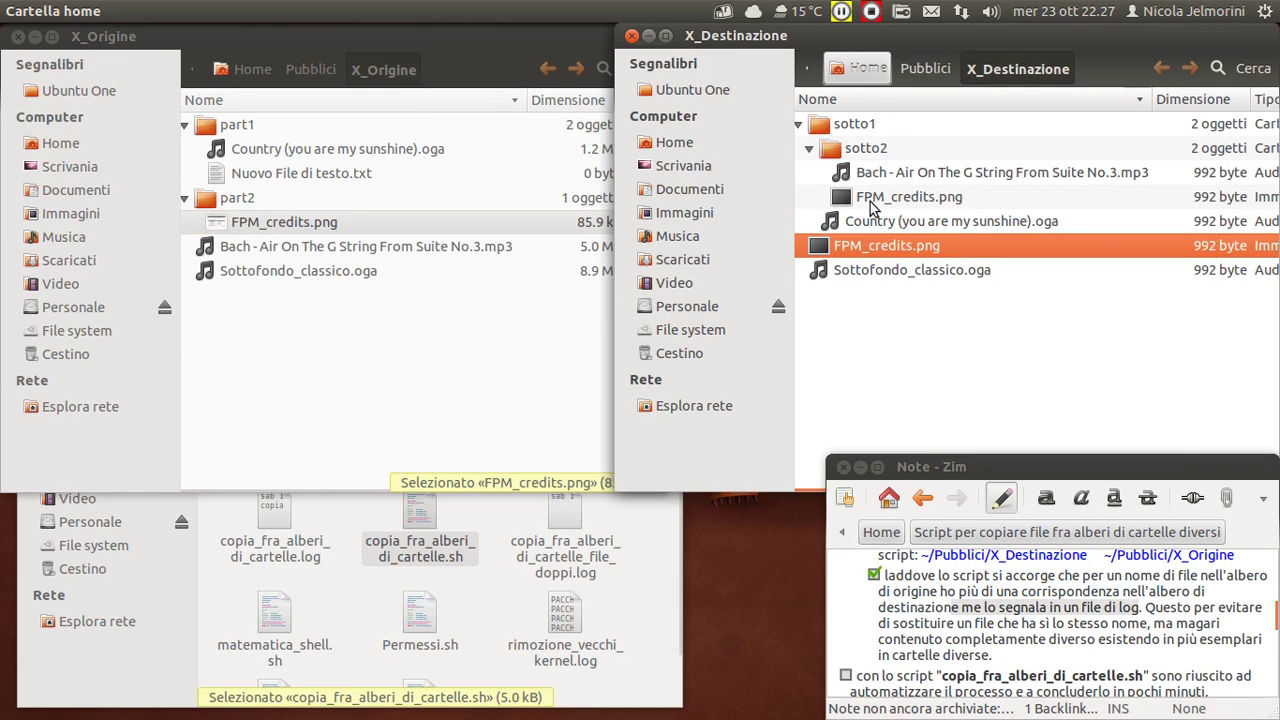
pyautogui.click(870, 195)
pyautogui.click(879, 248)
pyautogui.click(228, 224)
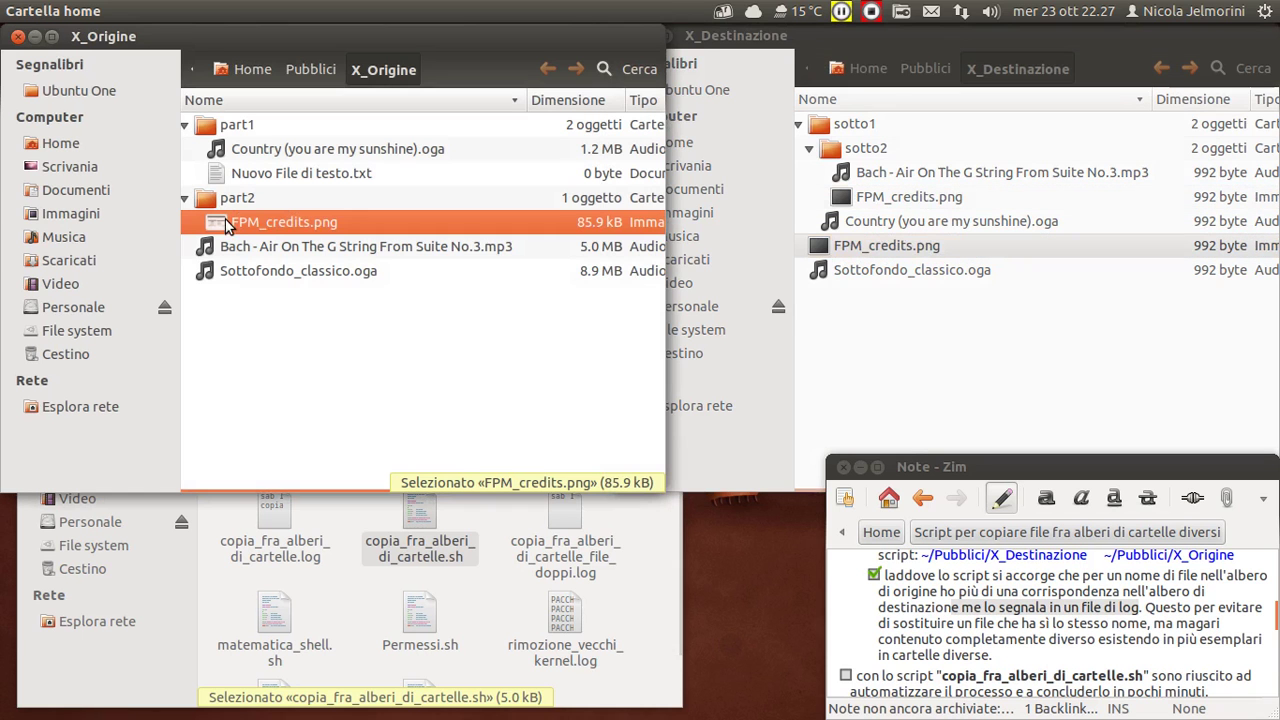
pyautogui.click(888, 199)
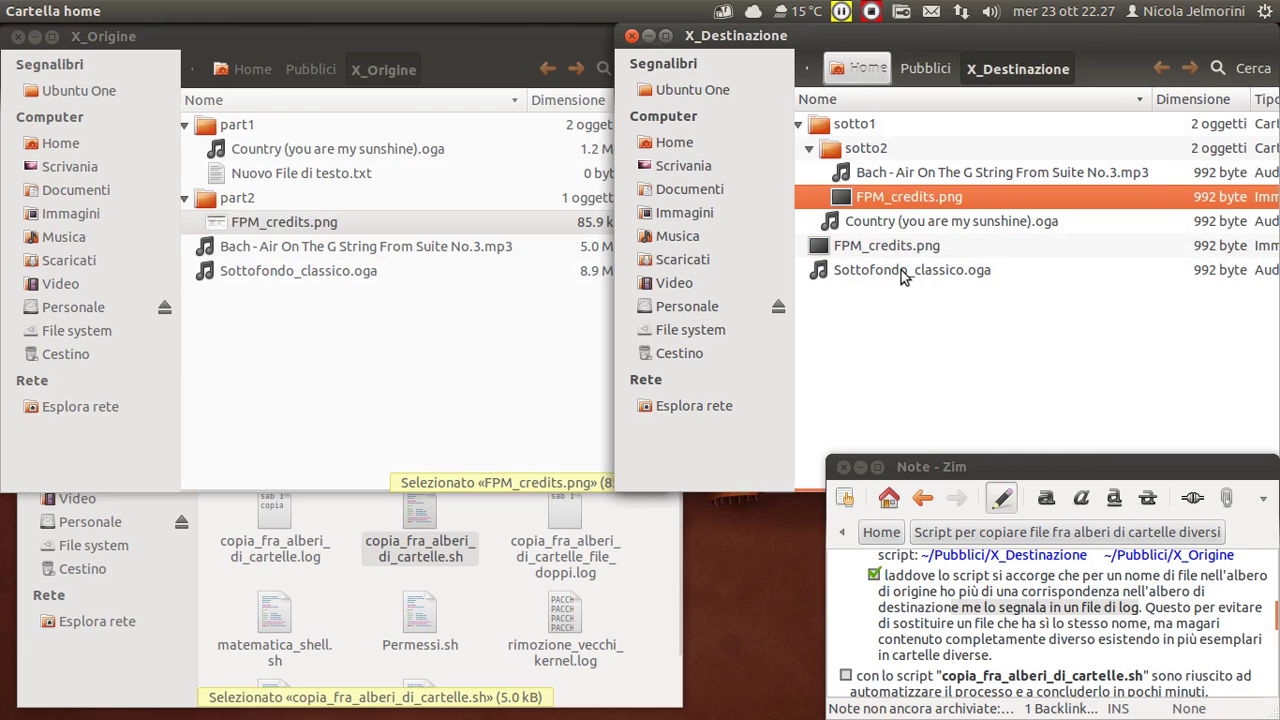
pyautogui.click(280, 222)
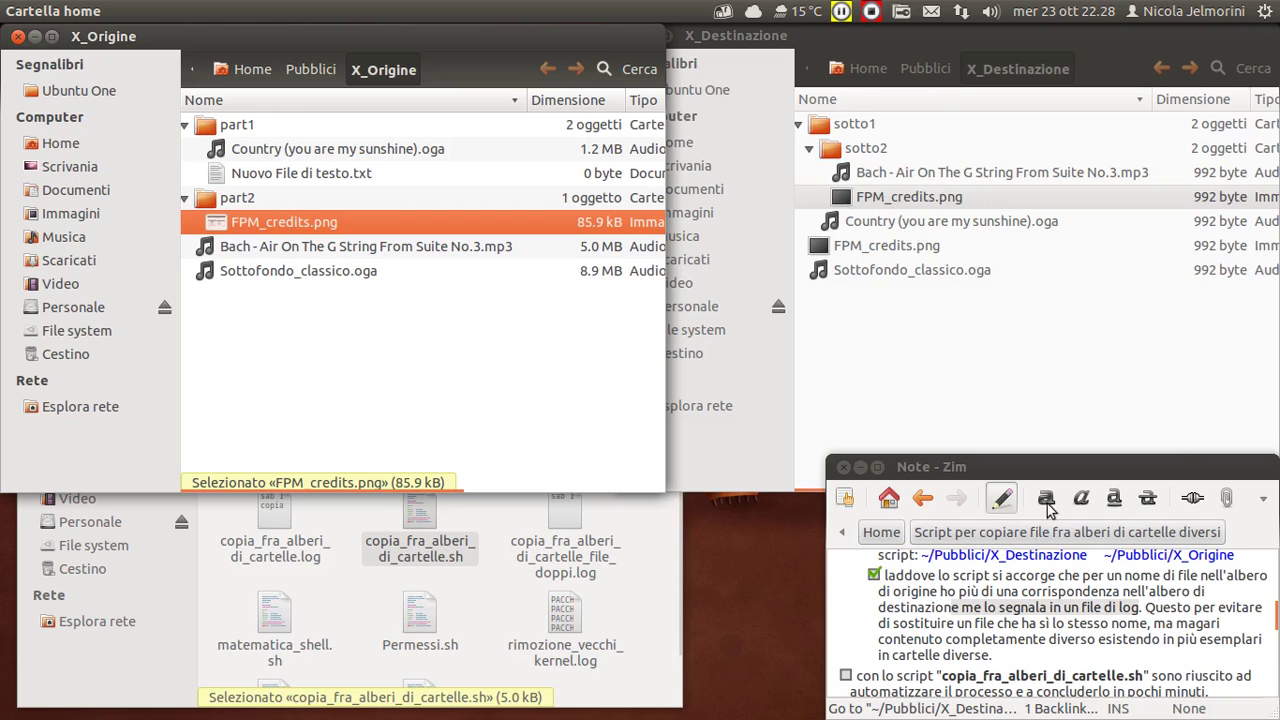
# Step: Clear the highlighted passage in the notes and select the Country file in part1 of X_Origine
pyautogui.click(1060, 607)
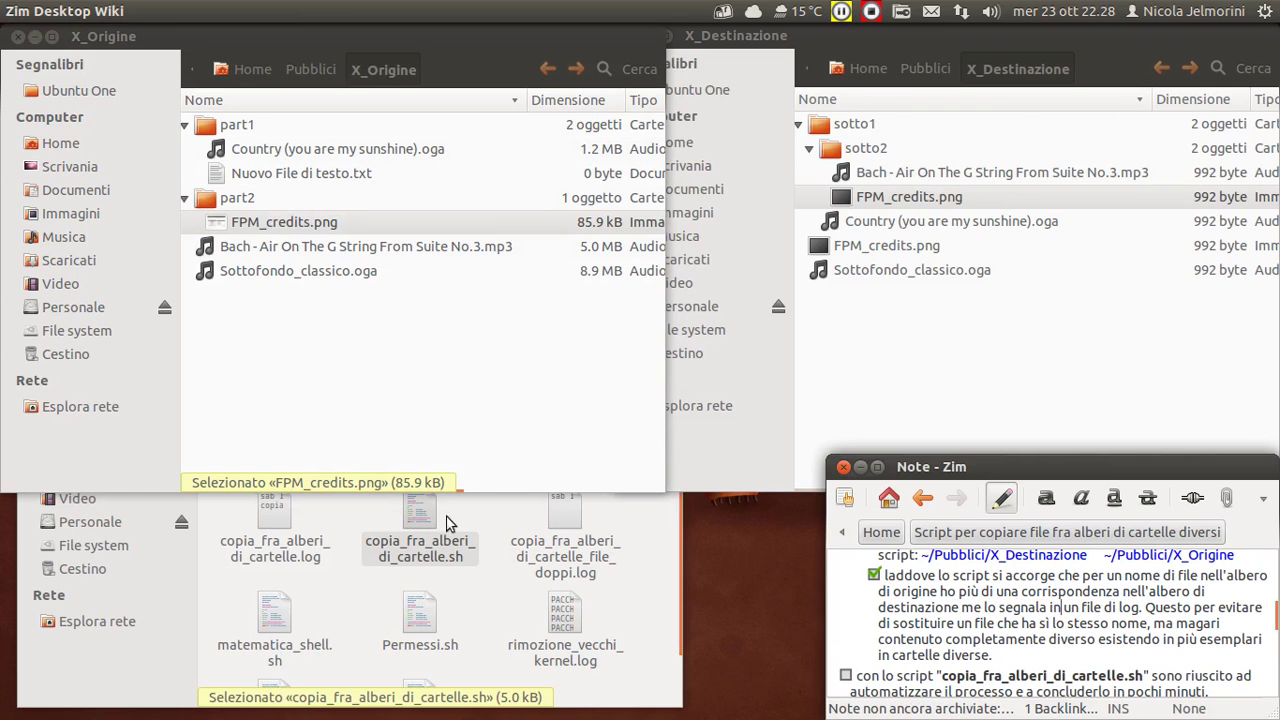
pyautogui.click(456, 442)
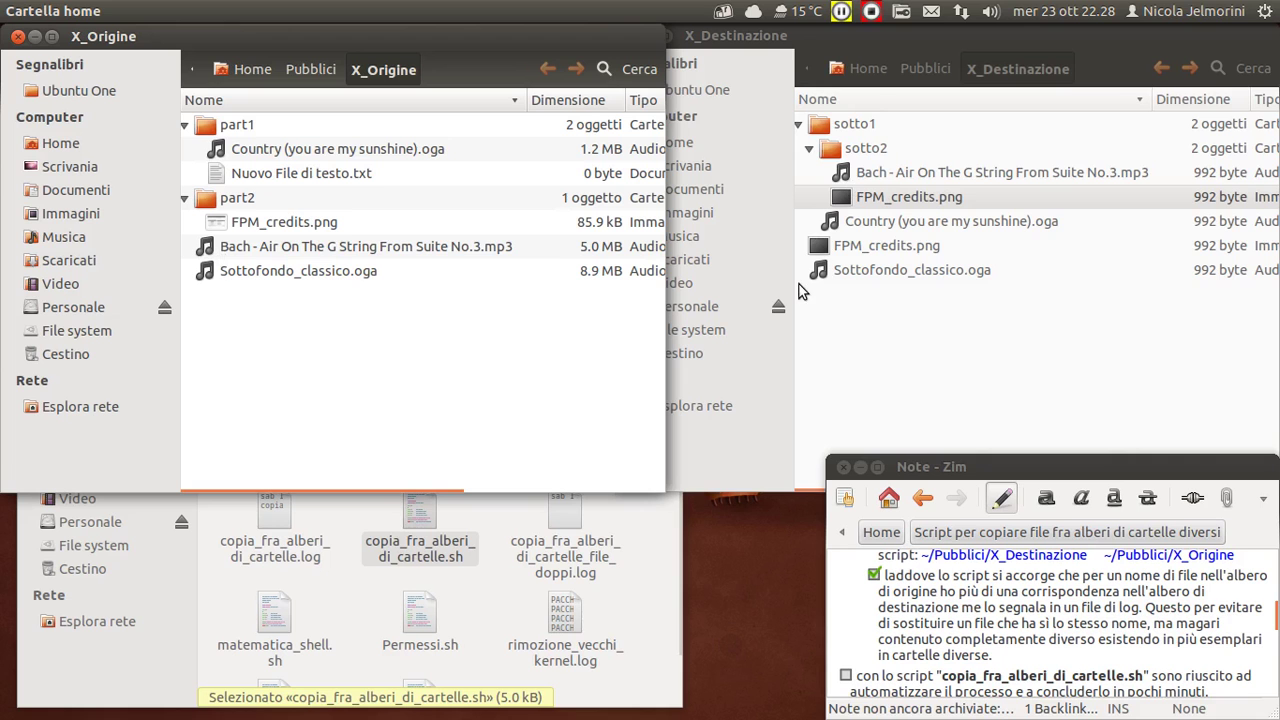
pyautogui.click(279, 153)
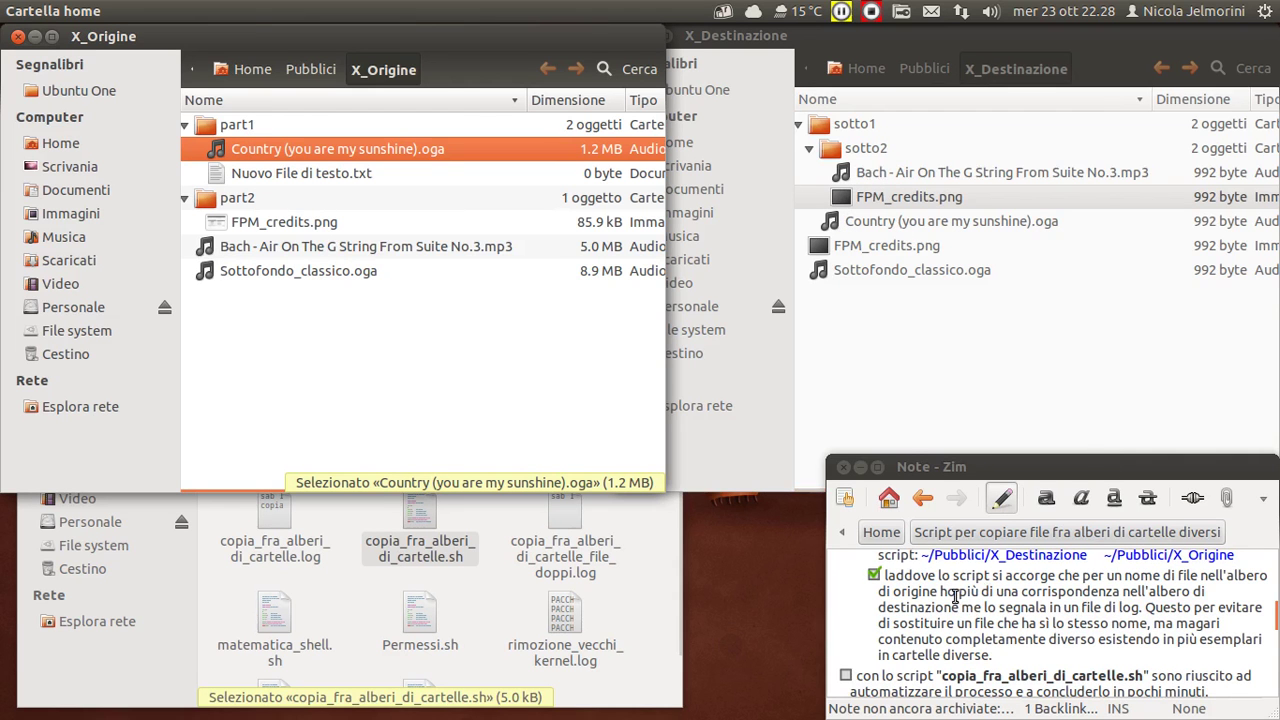
# Step: Highlight the script name in the note item on automating the process with copia_fra_alberi_di_cartelle.sh, and tick that item as done
pyautogui.scroll(-3, 955, 597)
pyautogui.scroll(1, 950, 600)
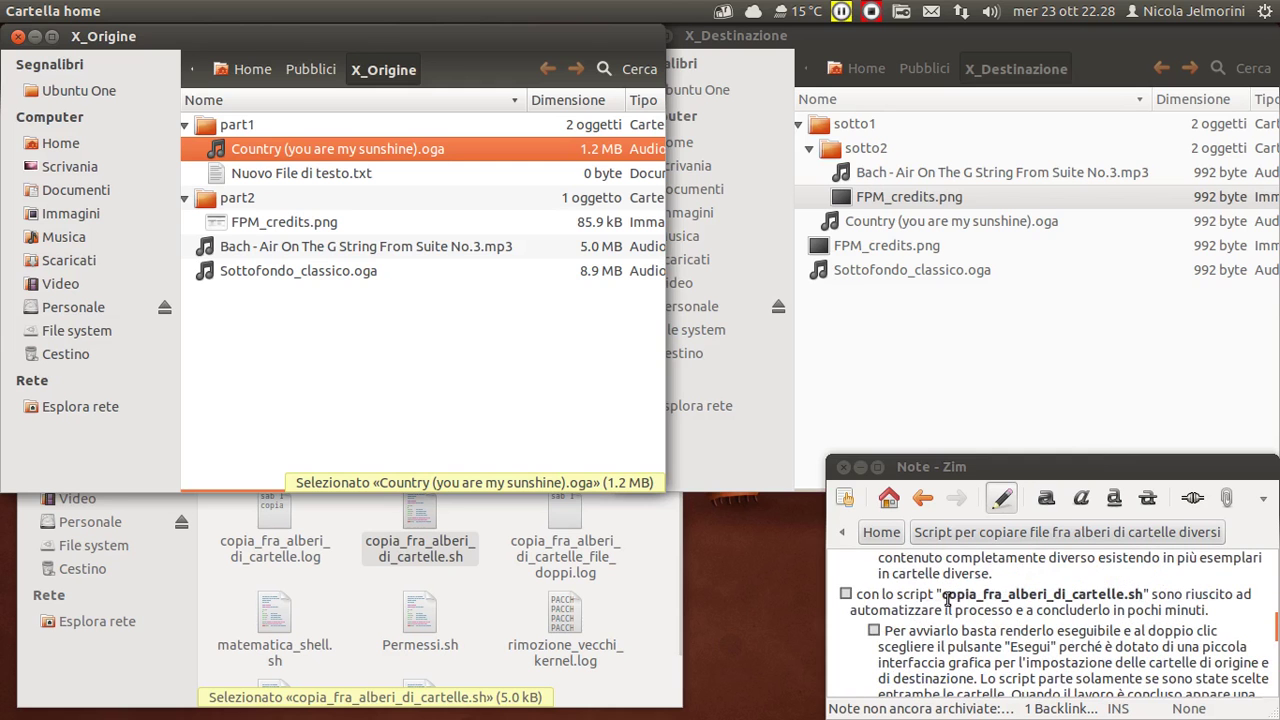
pyautogui.moveTo(947, 597); pyautogui.dragTo(1150, 597)
pyautogui.scroll(-1, 1000, 595)
pyautogui.scroll(1, 990, 595)
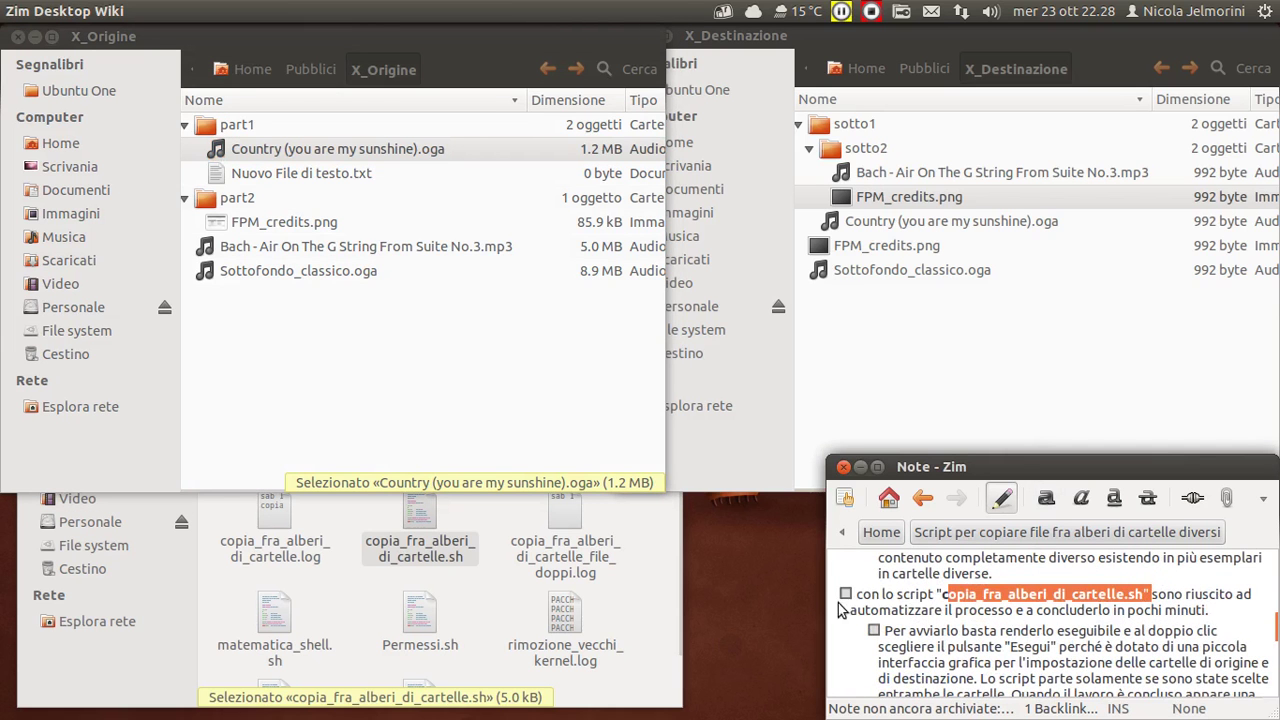
pyautogui.click(883, 604)
# Step: Read on in the notes and tick the "Per avviarlo basta renderlo eseguibile" item on launching the script
pyautogui.scroll(-1, 963, 597)
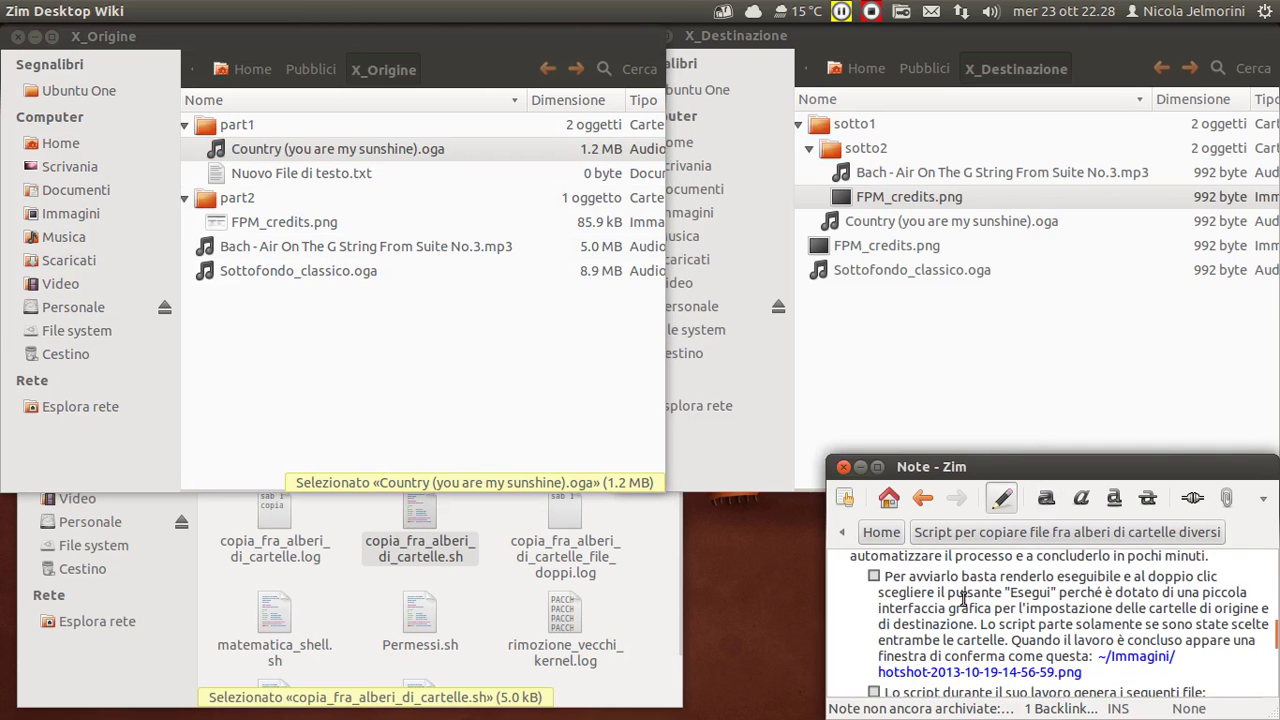
pyautogui.scroll(1, 963, 597)
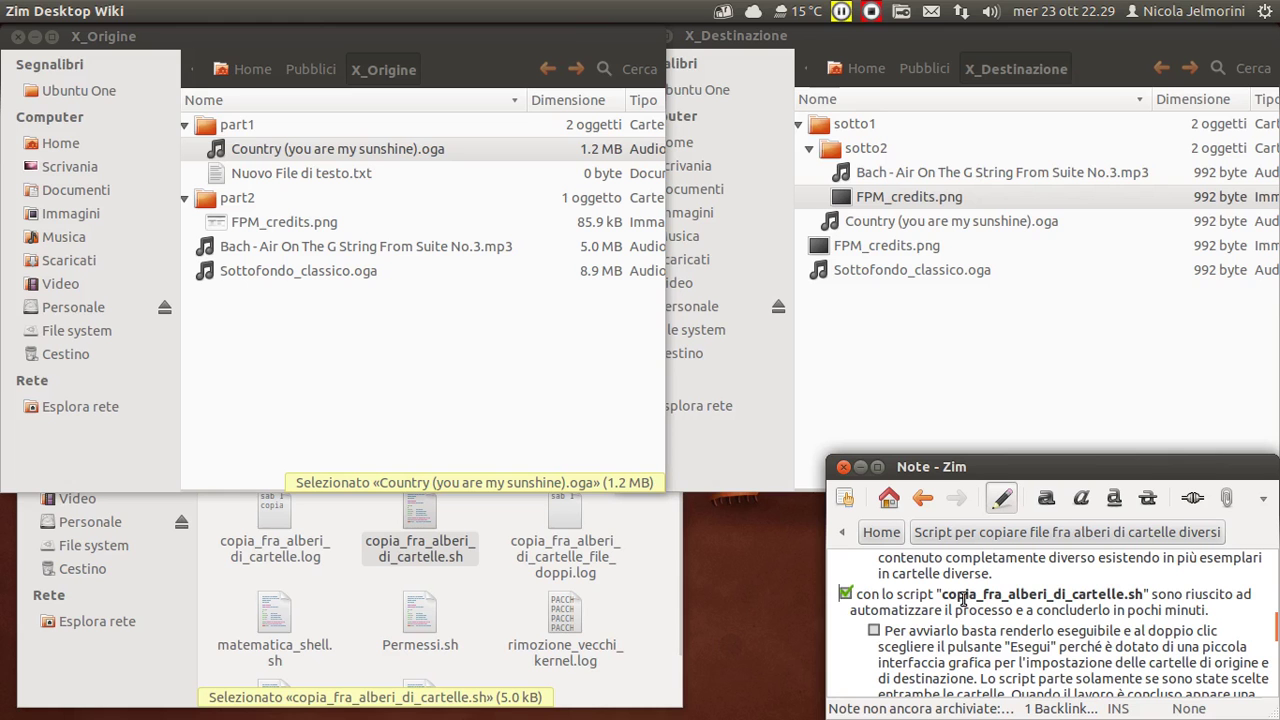
pyautogui.scroll(-1, 962, 598)
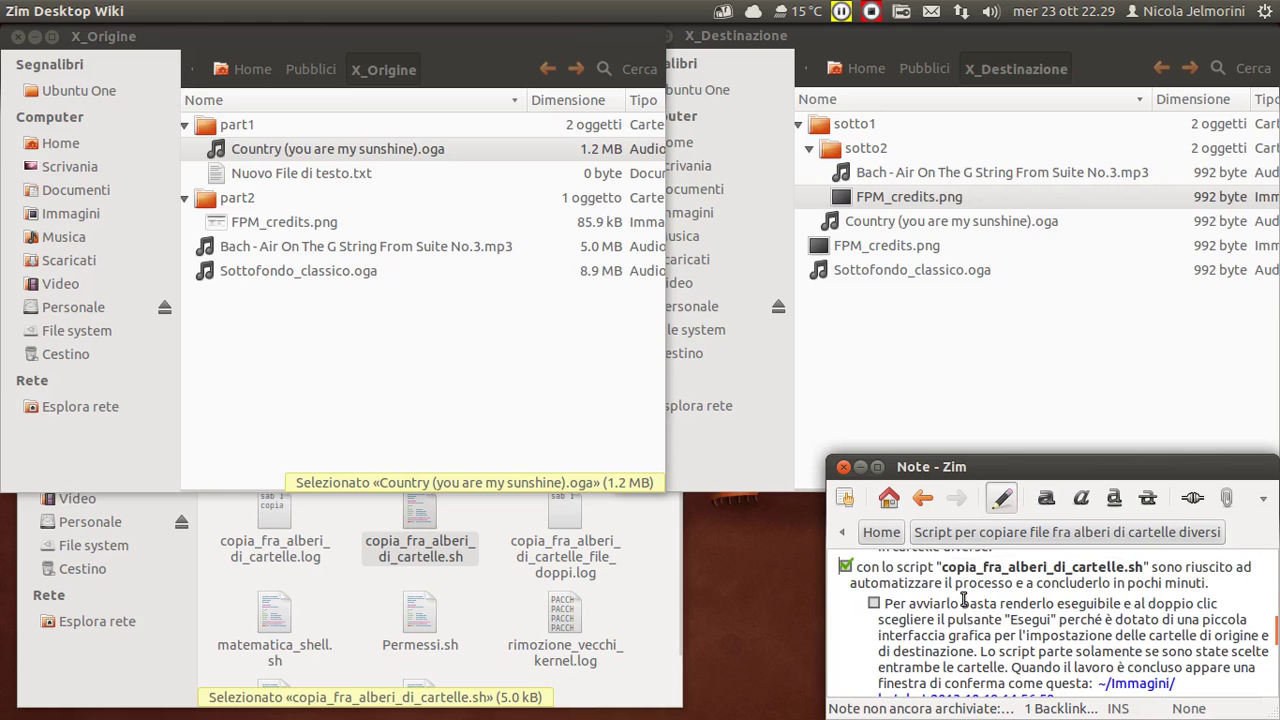
pyautogui.scroll(-1, 963, 598)
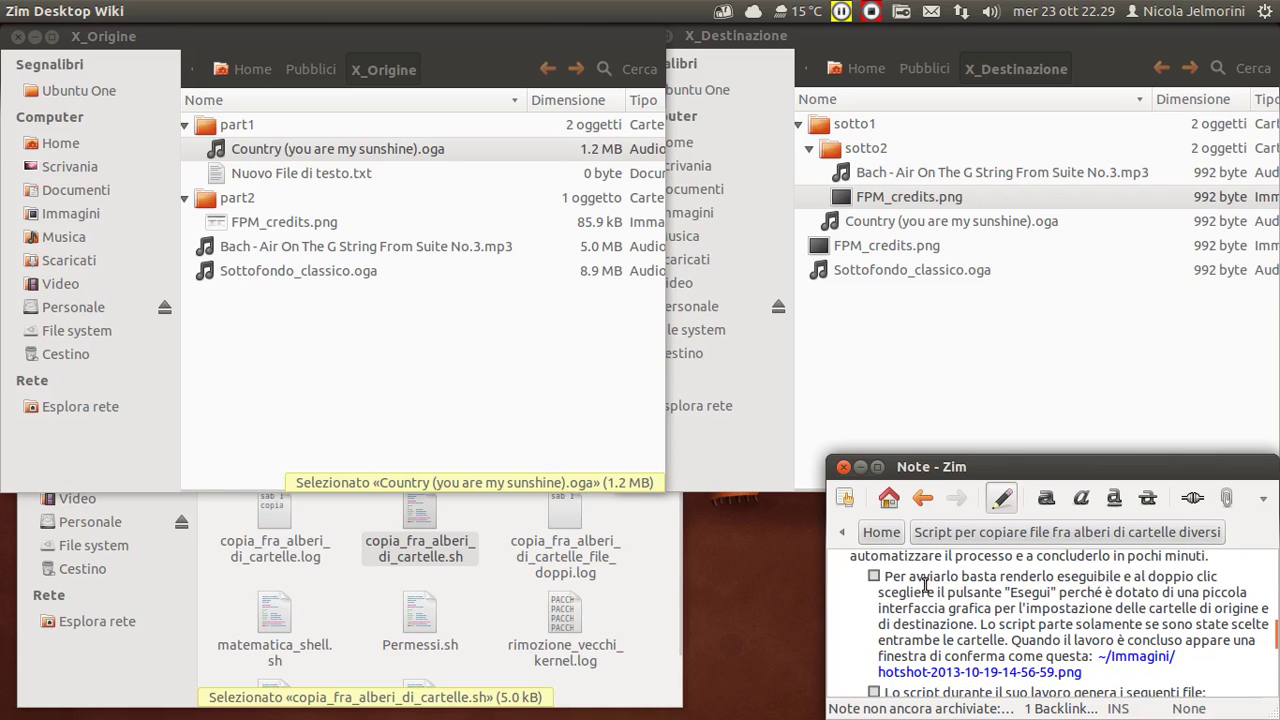
pyautogui.click(874, 577)
pyautogui.scroll(-1, 995, 590)
pyautogui.scroll(1, 996, 588)
# Step: View the permissions in the properties of copia_fra_alberi_di_cartelle.sh in Progetti miei, and close the properties
pyautogui.click(415, 503)
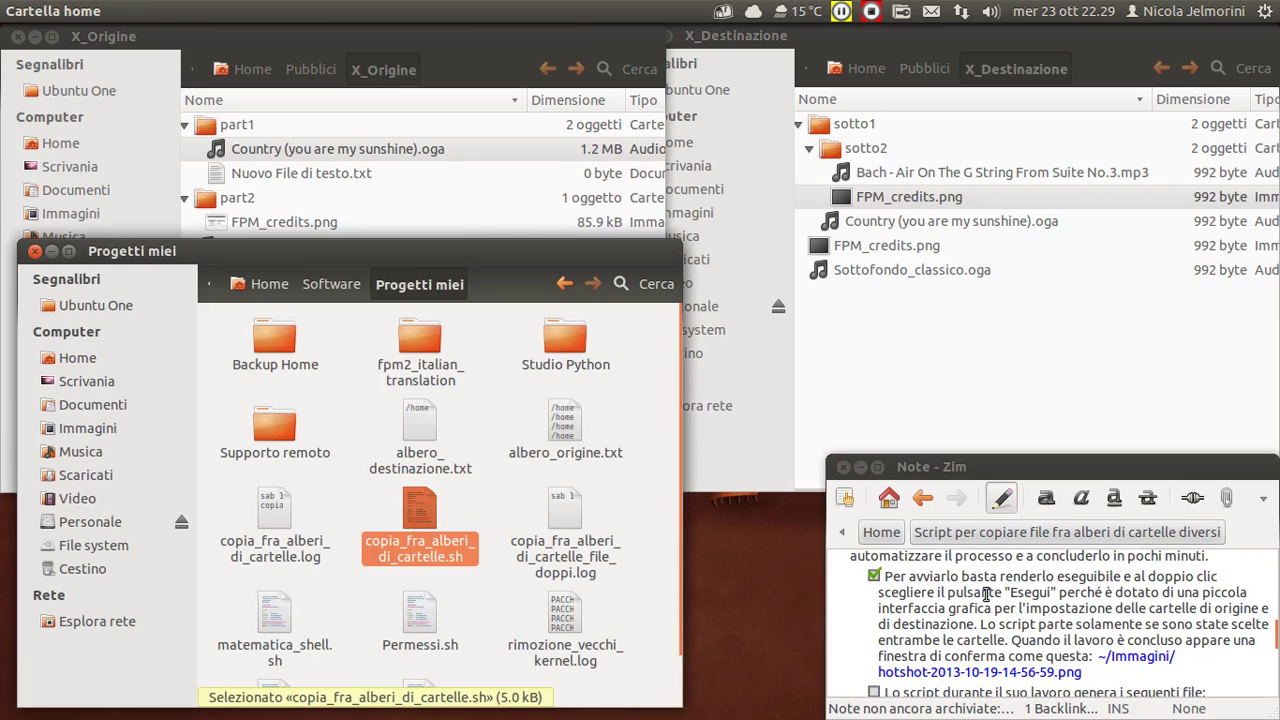
pyautogui.rightClick(424, 515)
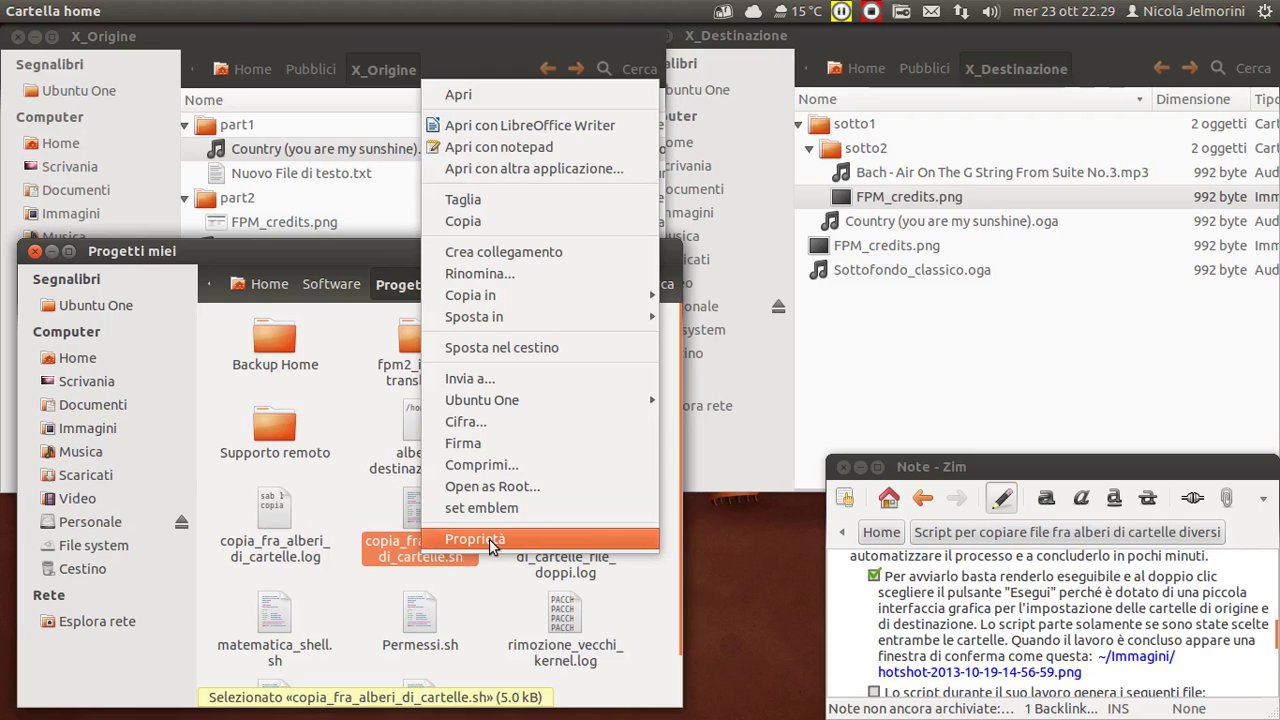
pyautogui.click(428, 514)
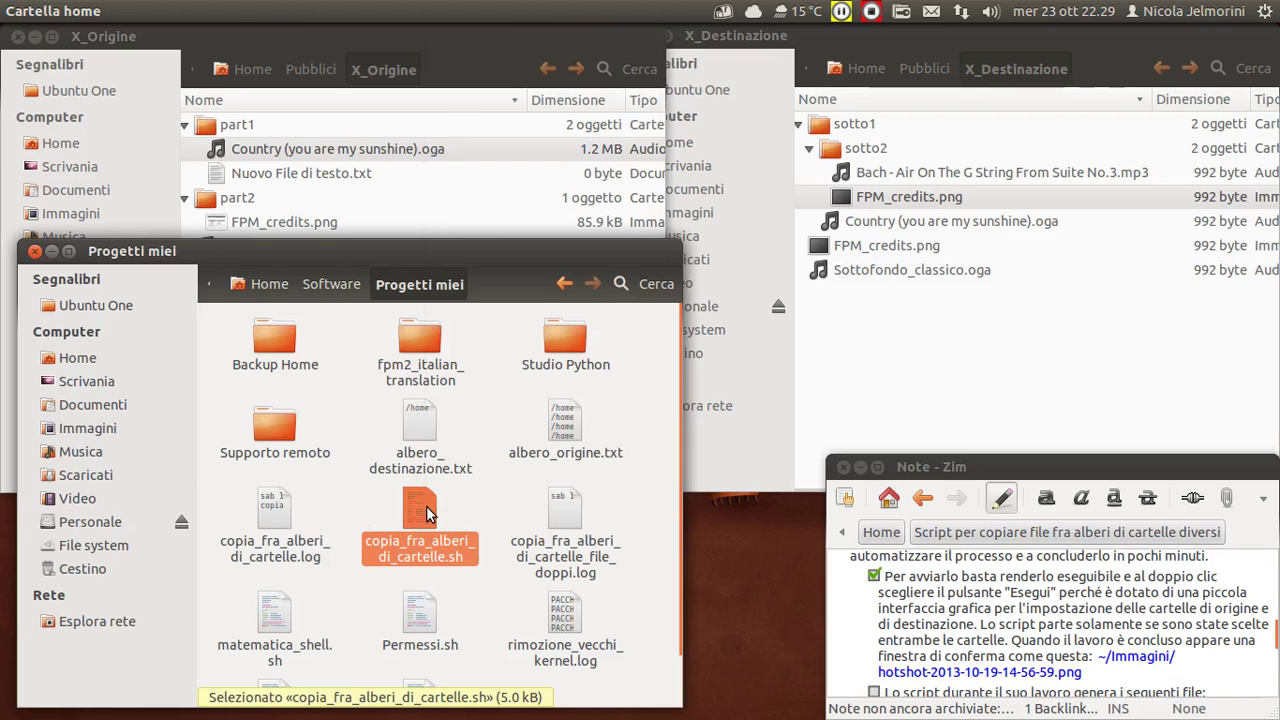
pyautogui.rightClick(428, 514)
pyautogui.click(482, 490)
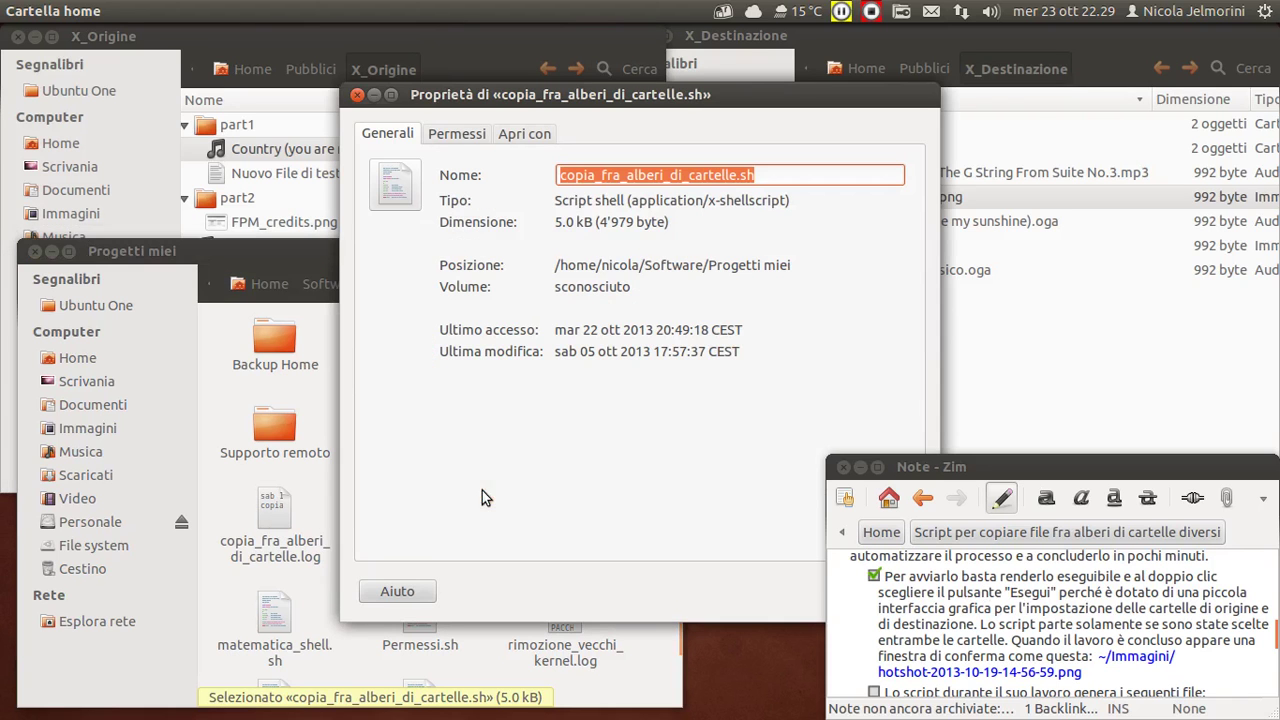
pyautogui.click(473, 133)
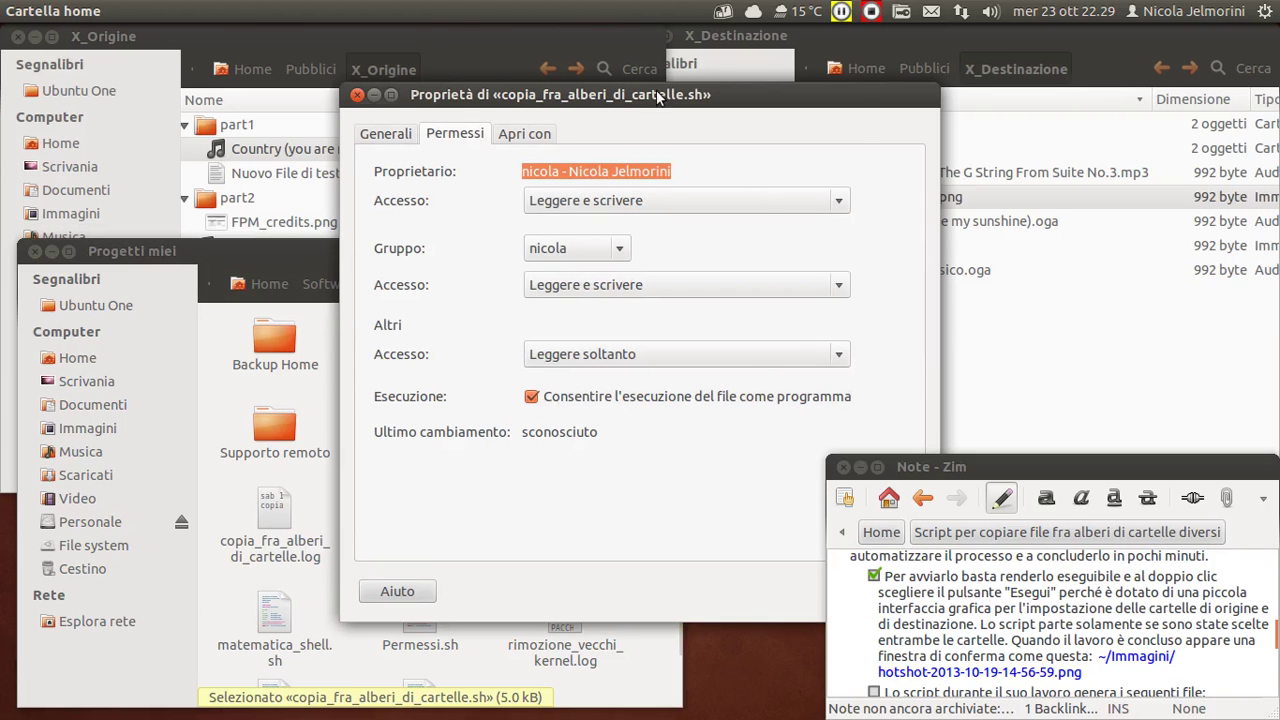
pyautogui.moveTo(658, 95); pyautogui.dragTo(530, 74)
pyautogui.click(757, 572)
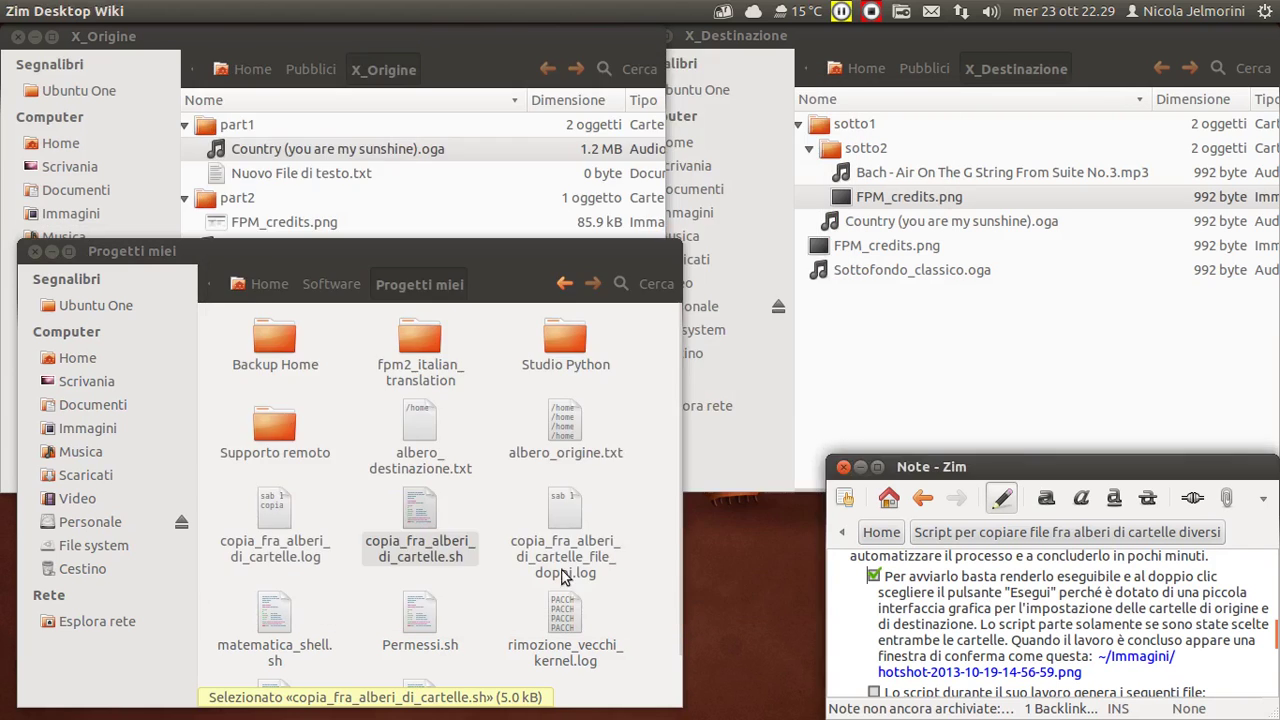
# Step: Point out copia_fra_alberi_di_cartelle.sh in Progetti miei by selecting, deselecting and reselecting it
pyautogui.click(422, 522)
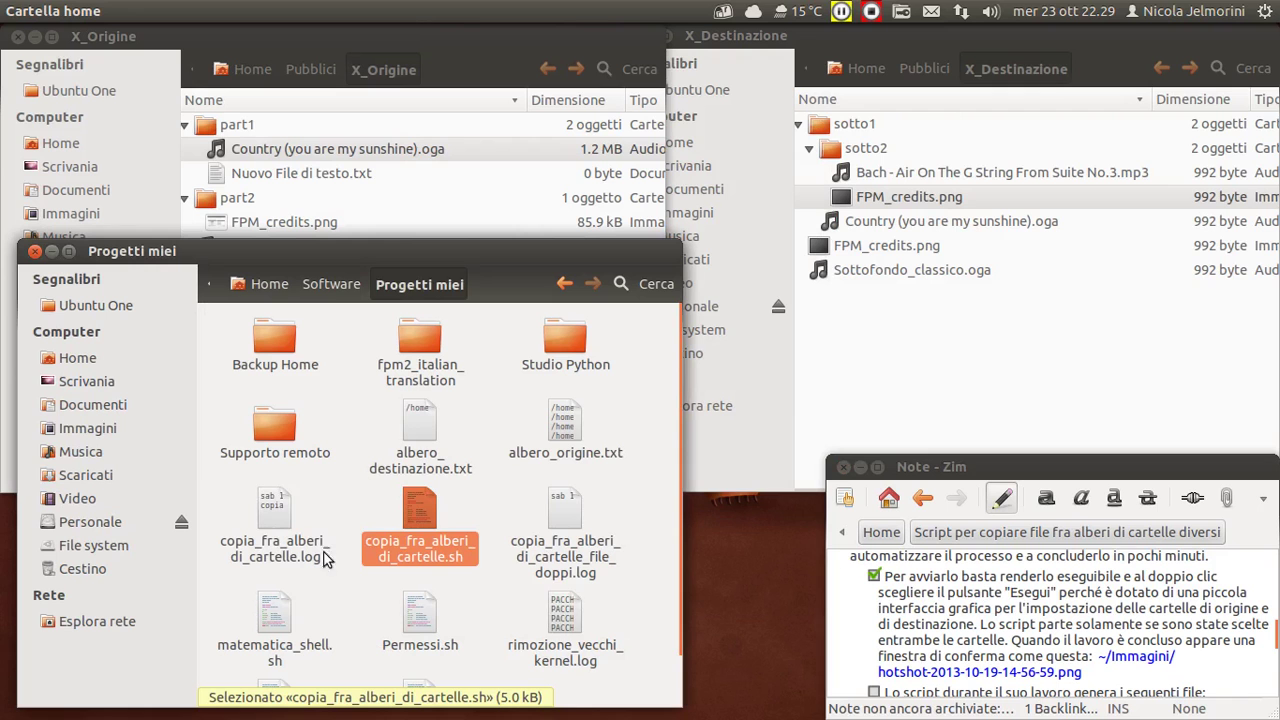
pyautogui.click(480, 504)
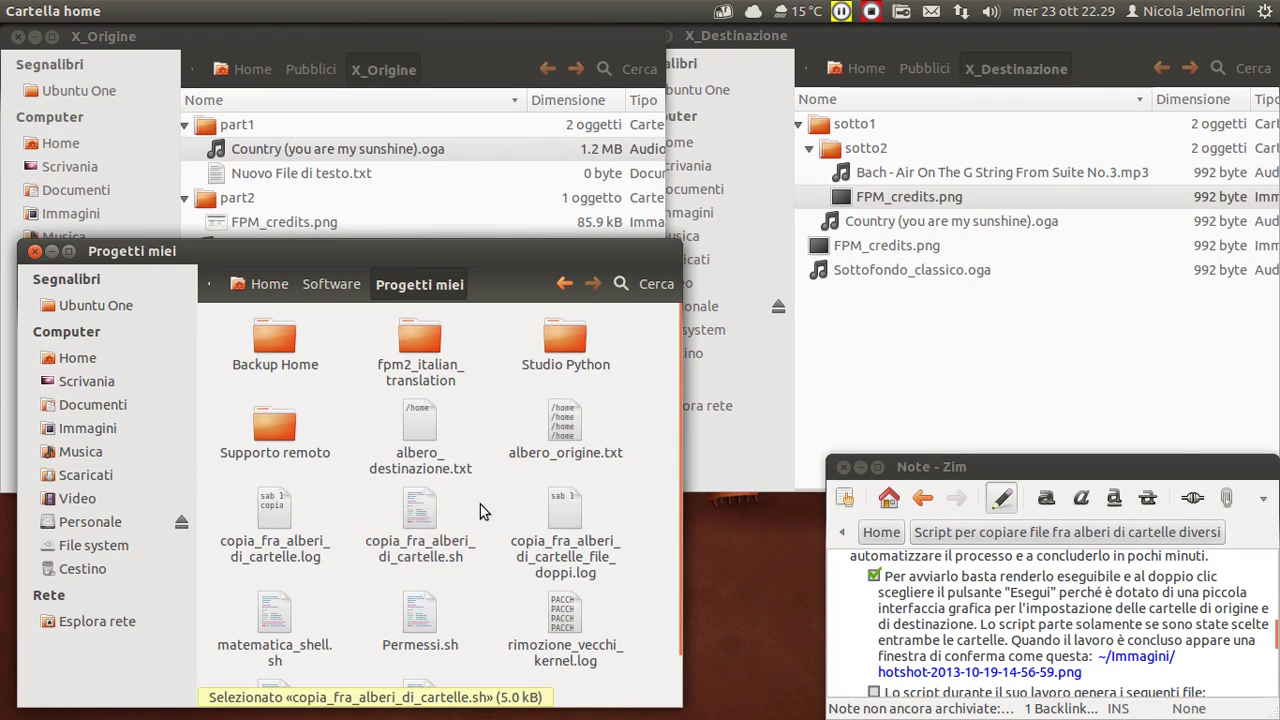
pyautogui.click(413, 510)
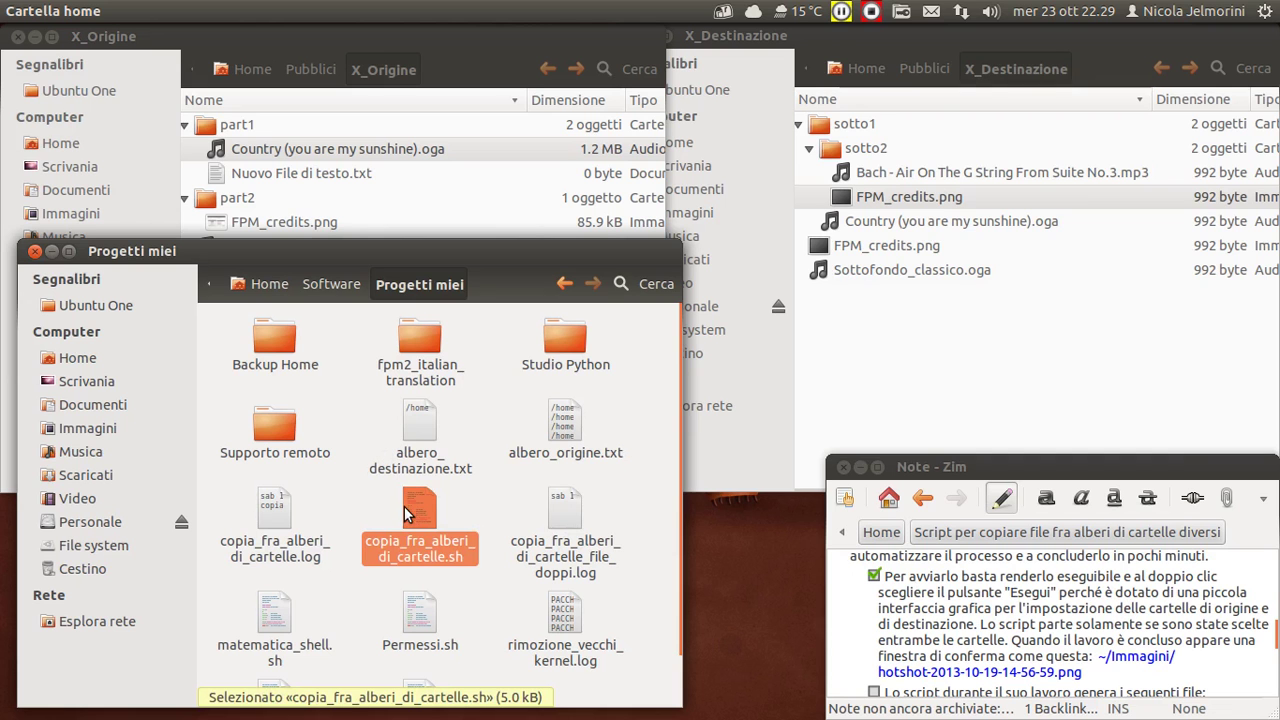
# Step: Select albero_destinazione.txt, albero_origine.txt and the two copia_fra_alberi_di_cartelle log files together, and return the selection to the script alone
pyautogui.click(415, 430)
pyautogui.scroll(-2, 1005, 628)
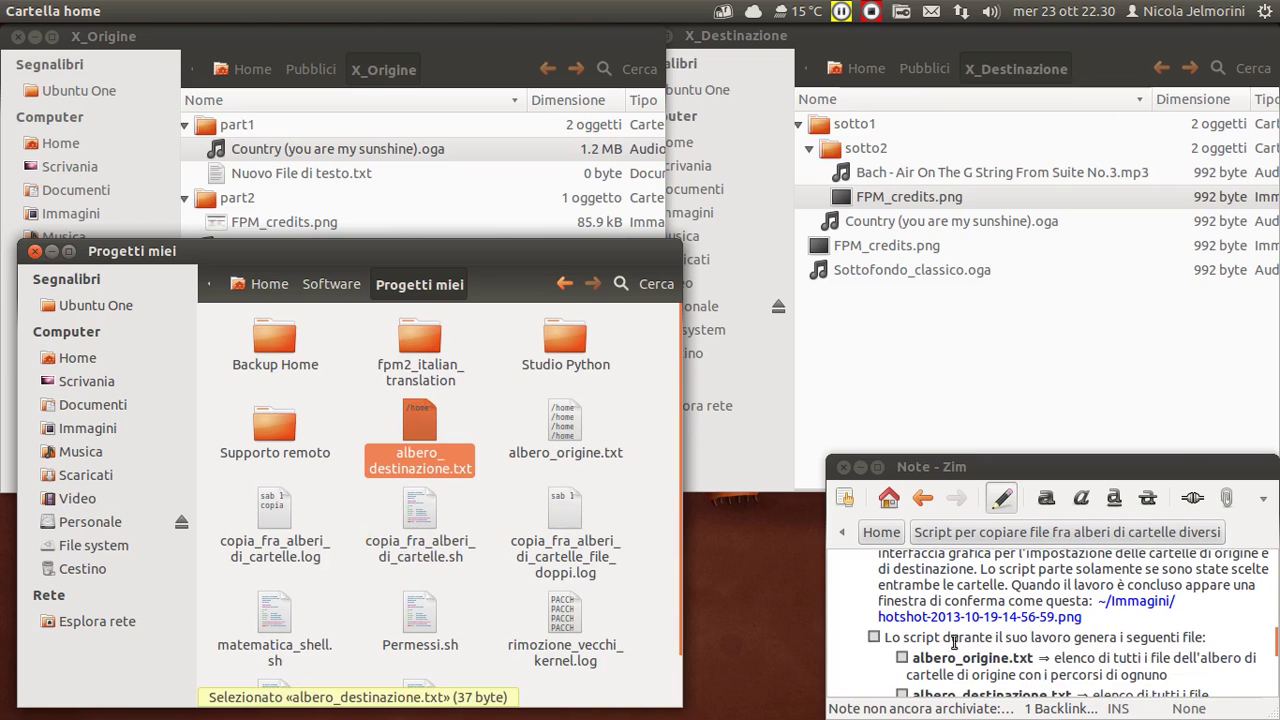
pyautogui.scroll(2, 920, 626)
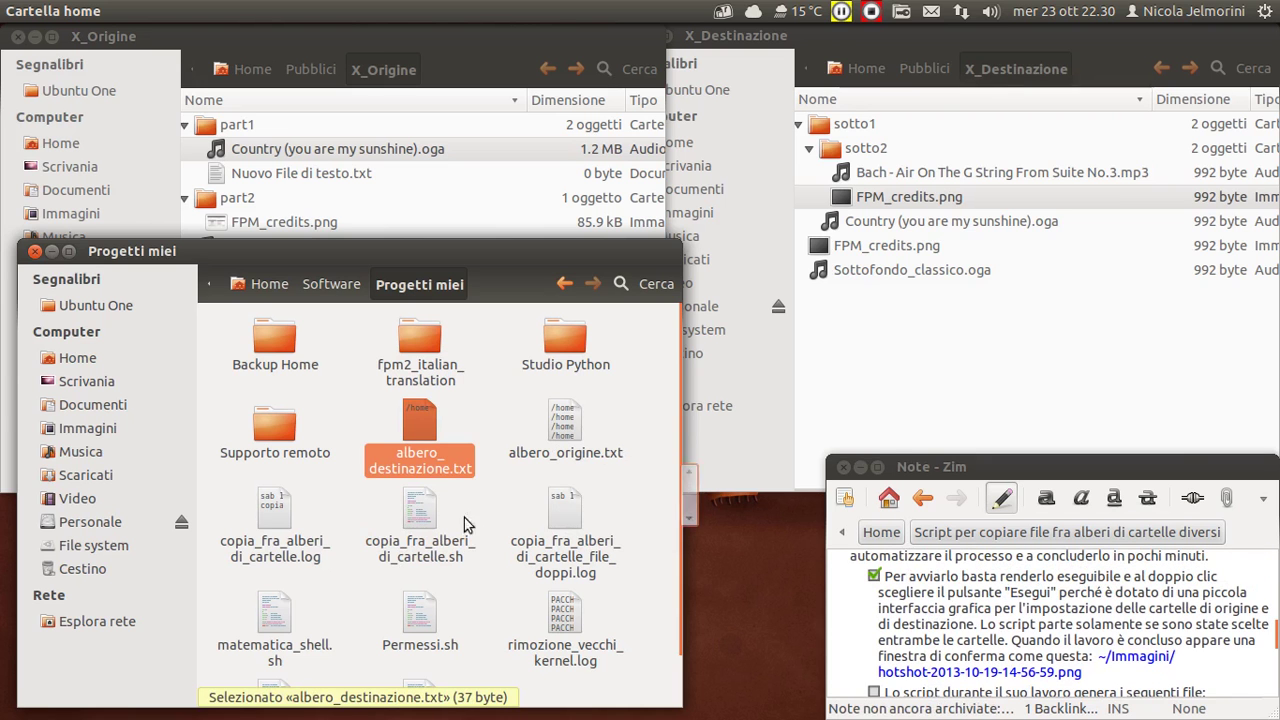
pyautogui.keyDown('ctrl'); pyautogui.click(565, 423); pyautogui.keyUp('ctrl')
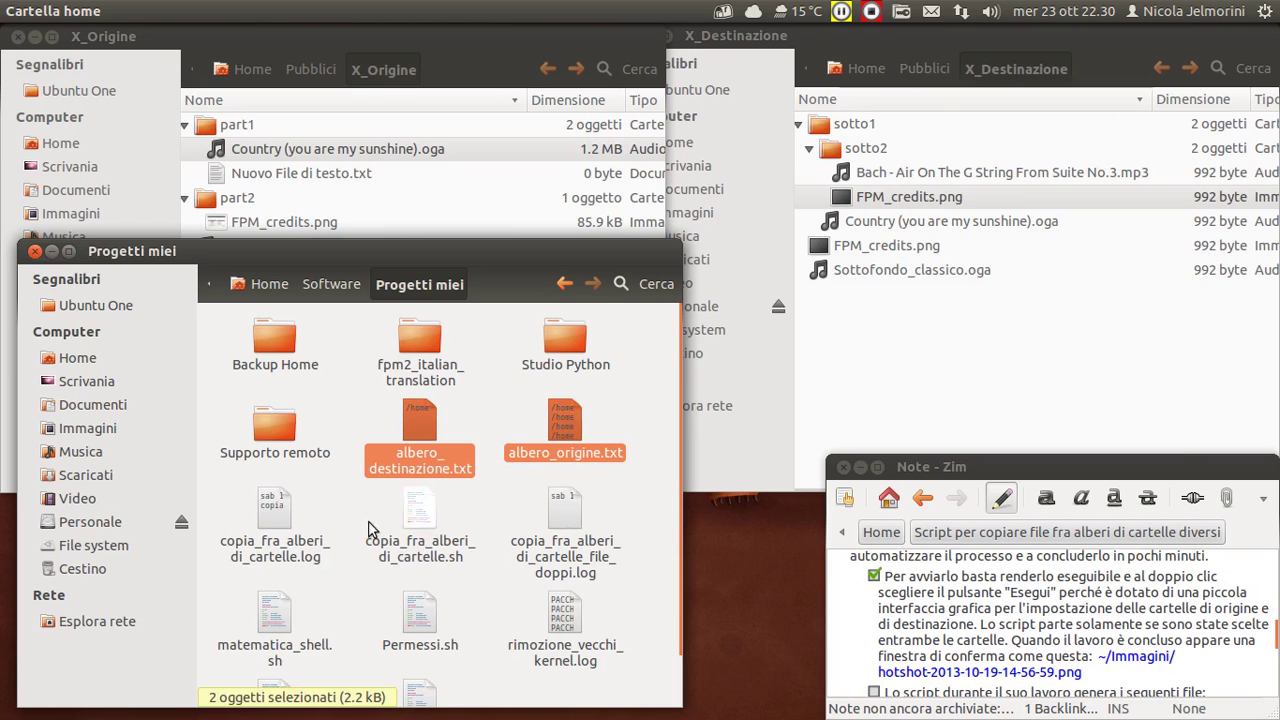
pyautogui.keyDown('ctrl'); pyautogui.click(277, 505); pyautogui.keyUp('ctrl')
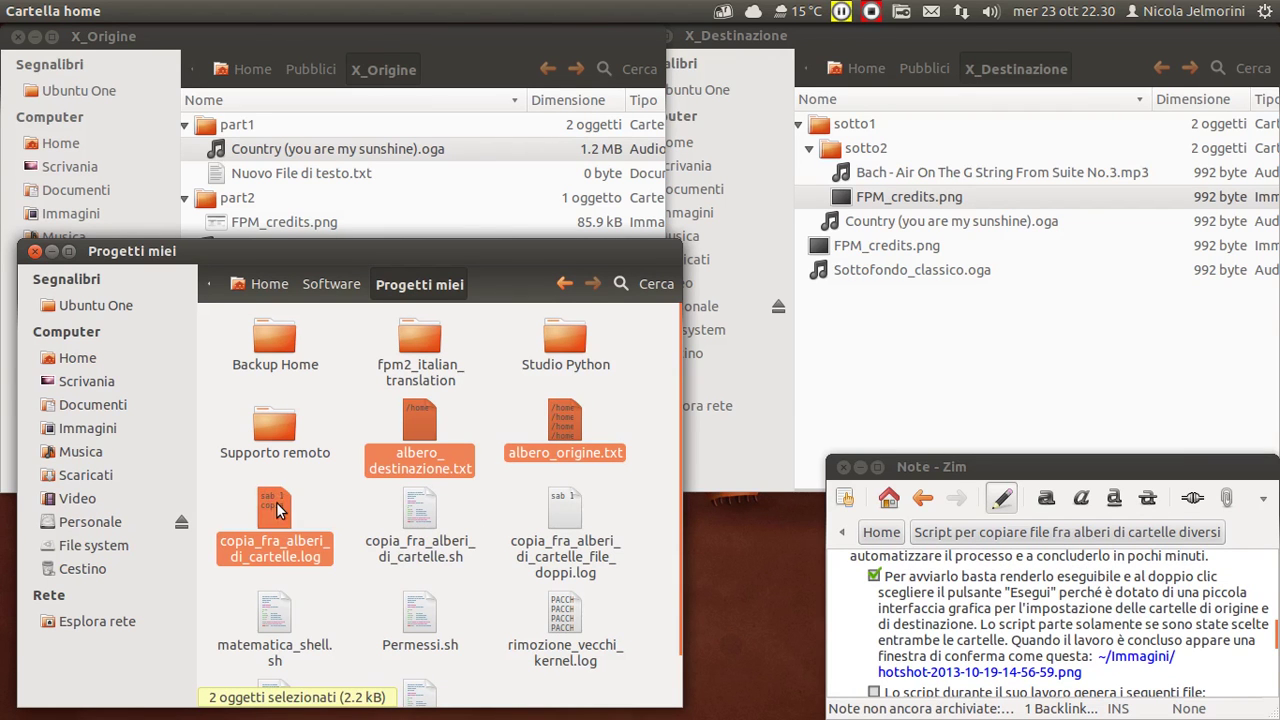
pyautogui.keyDown('ctrl'); pyautogui.click(565, 517); pyautogui.keyUp('ctrl')
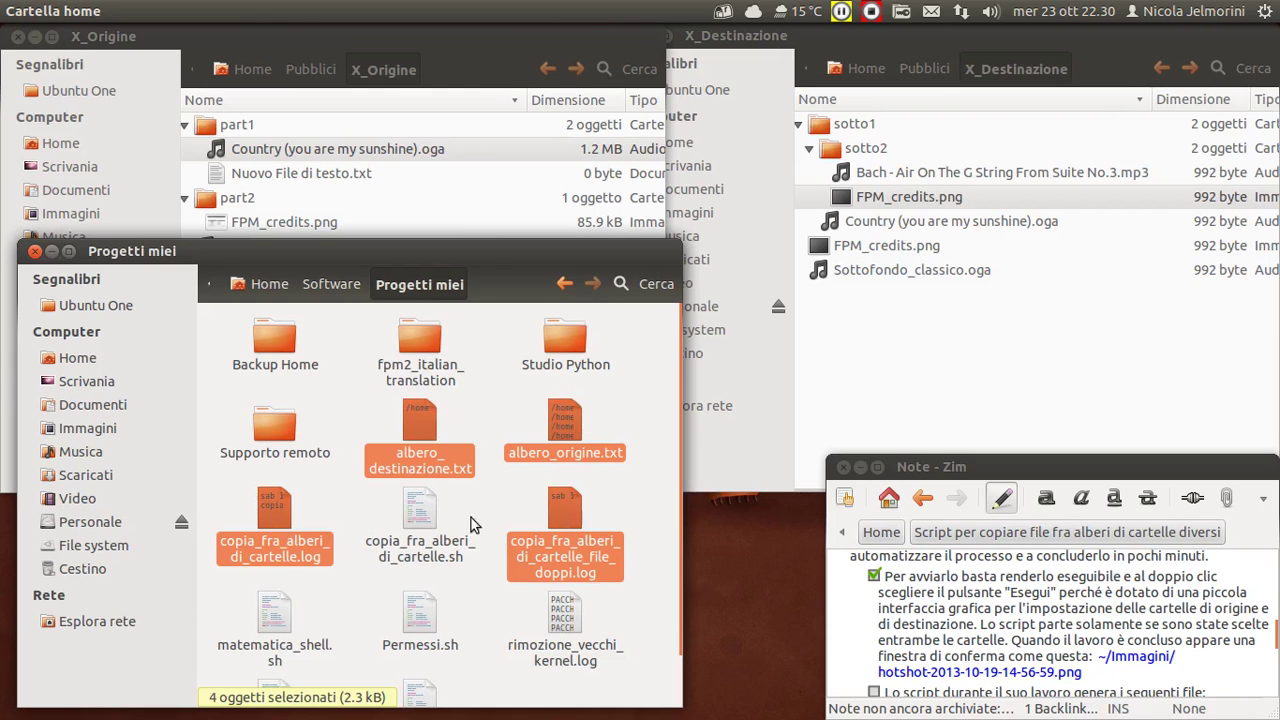
pyautogui.click(430, 508)
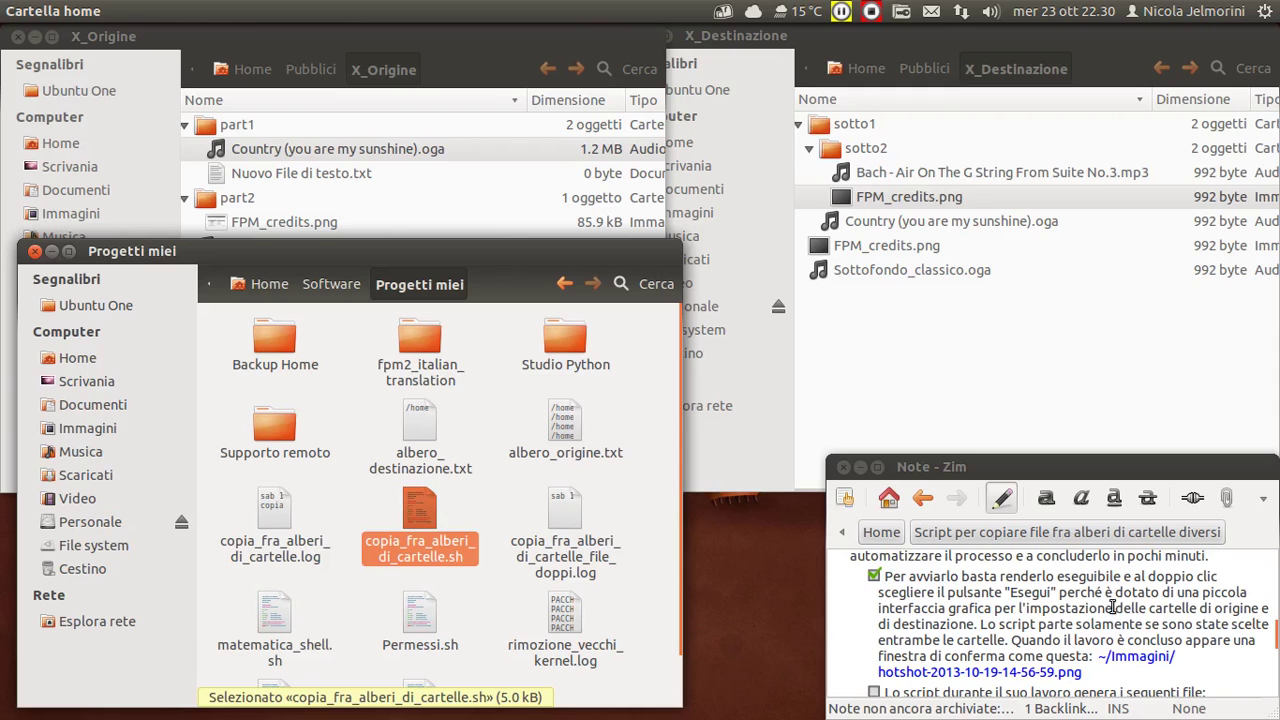
pyautogui.scroll(-1, 1112, 612)
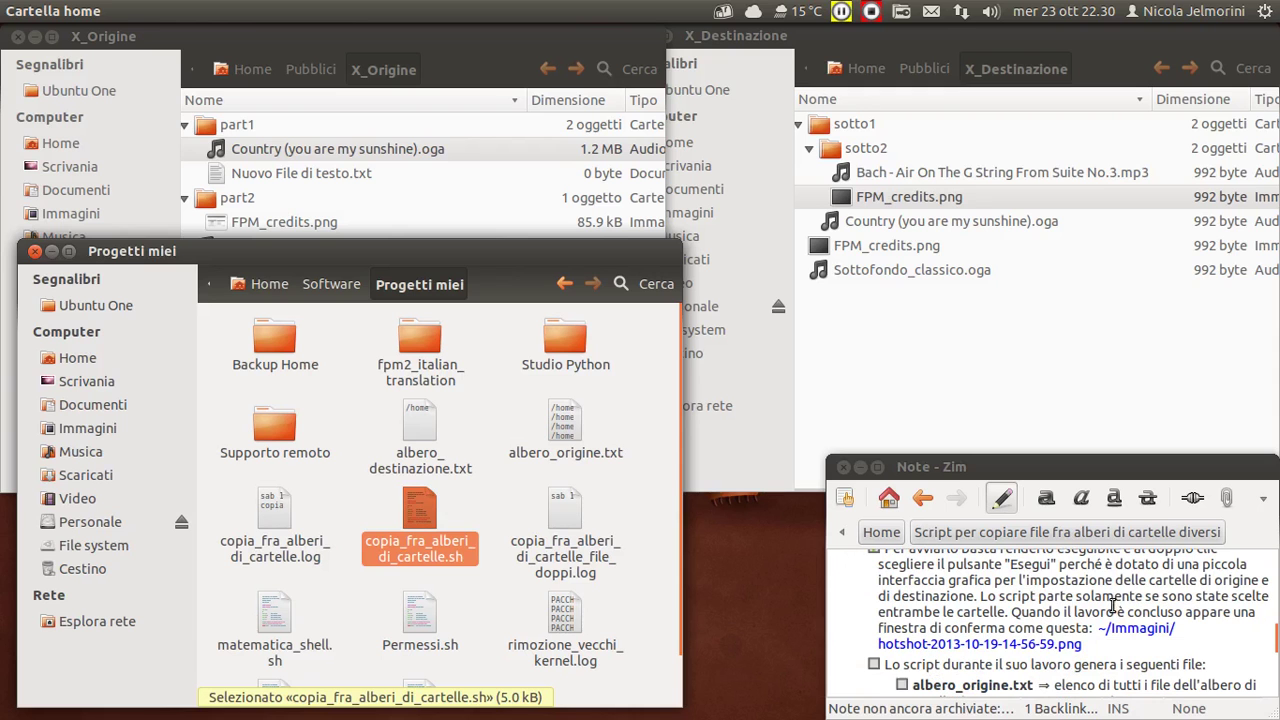
pyautogui.click(1057, 650)
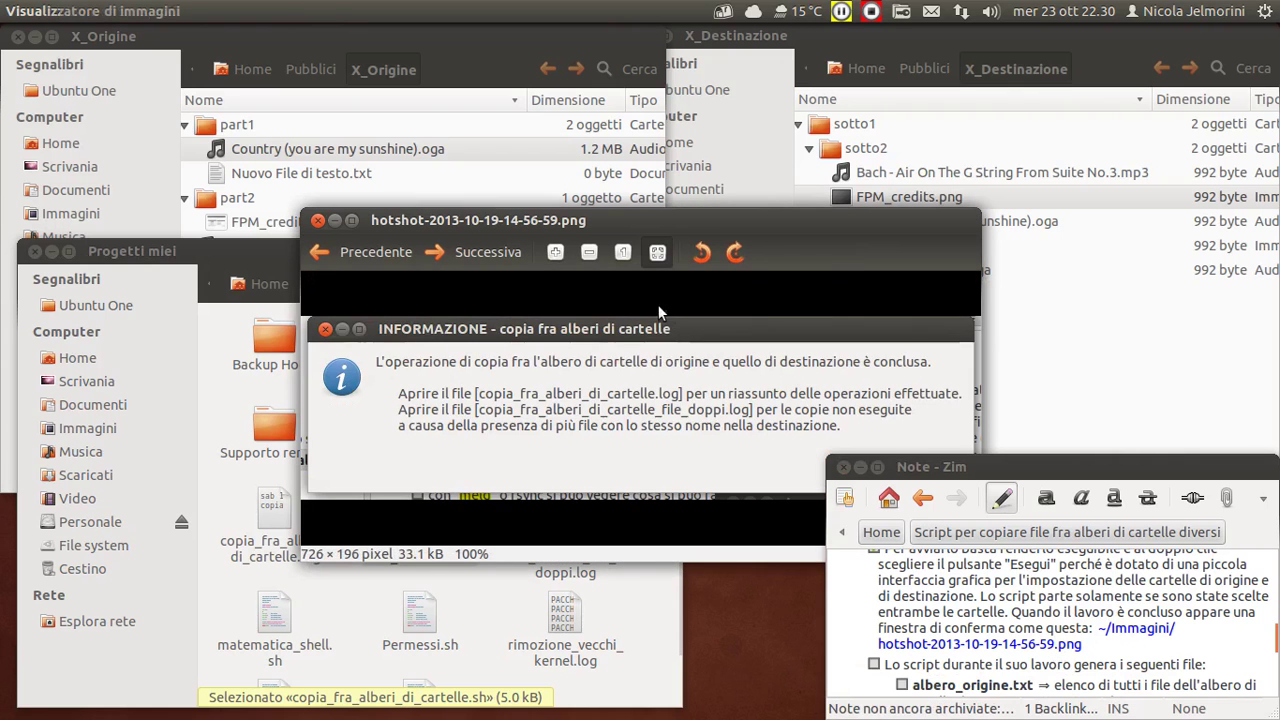
pyautogui.moveTo(705, 213); pyautogui.dragTo(546, 118)
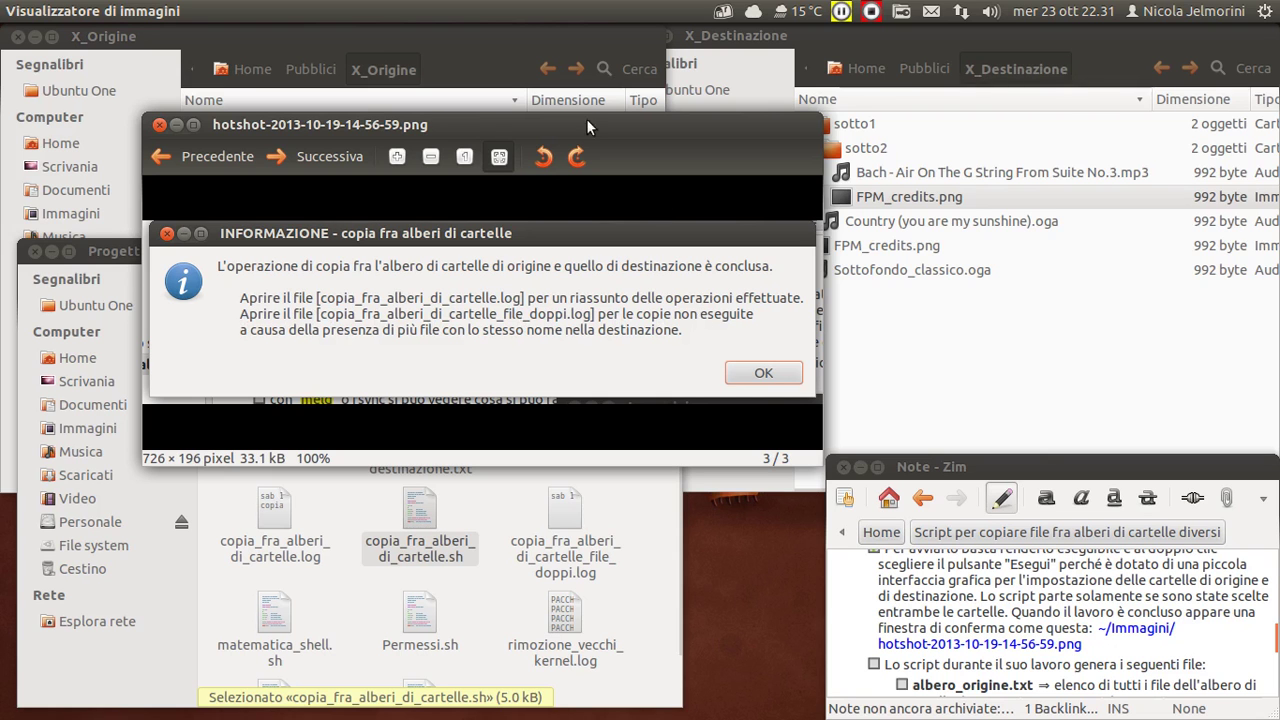
pyautogui.moveTo(586, 118); pyautogui.dragTo(623, 380)
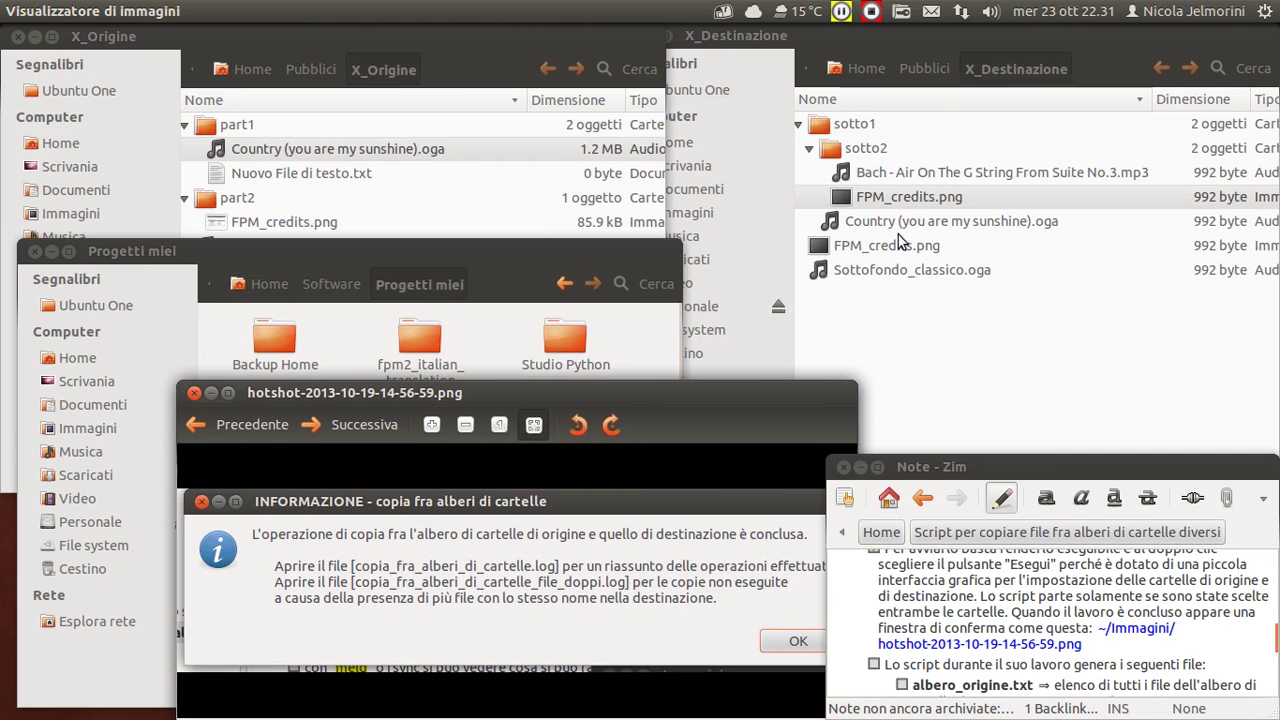
pyautogui.moveTo(712, 397); pyautogui.dragTo(673, 144)
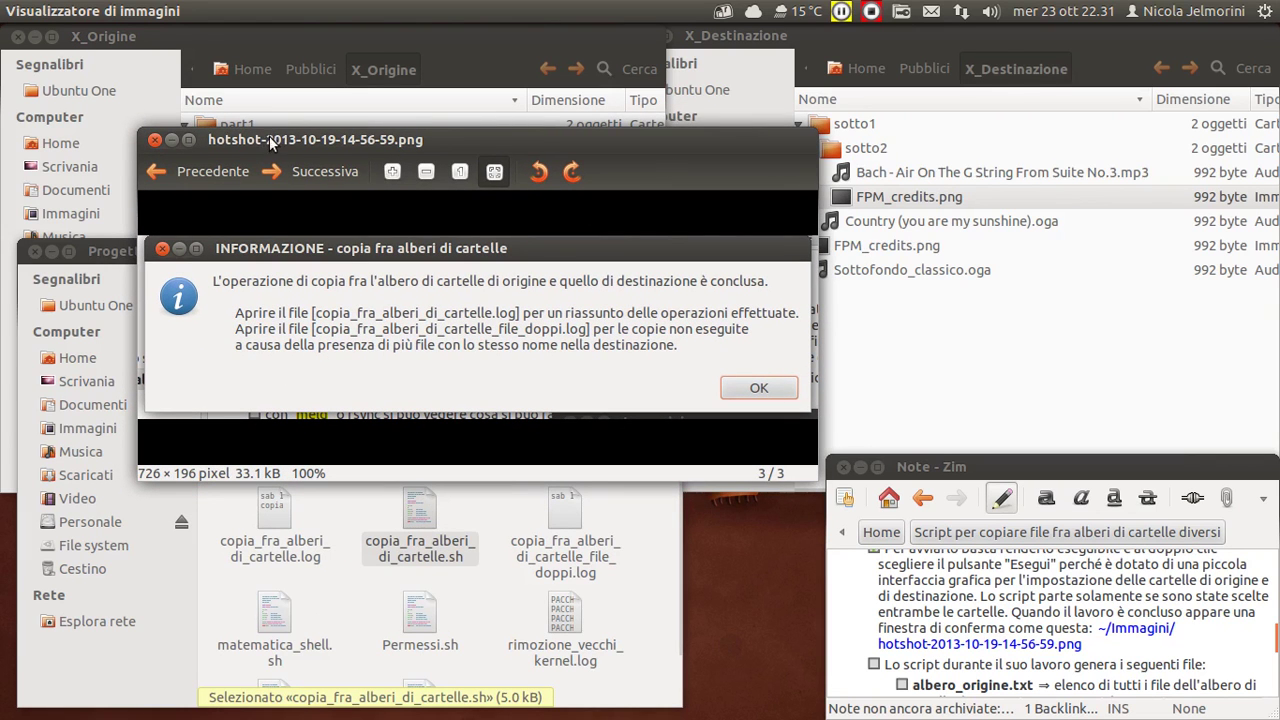
pyautogui.click(155, 141)
# Step: Tick the note item "Lo script durante il suo lavoro genera i seguenti file" as done
pyautogui.scroll(-1, 907, 603)
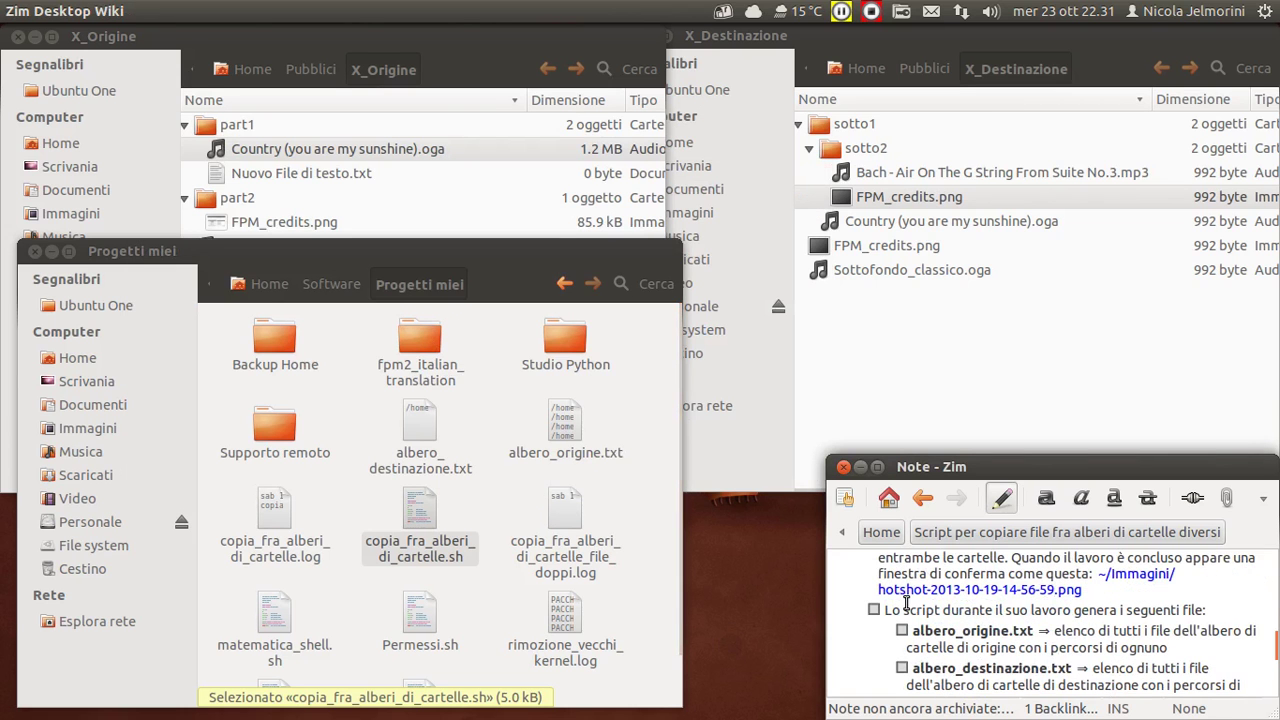
pyautogui.scroll(-1, 907, 603)
pyautogui.click(873, 582)
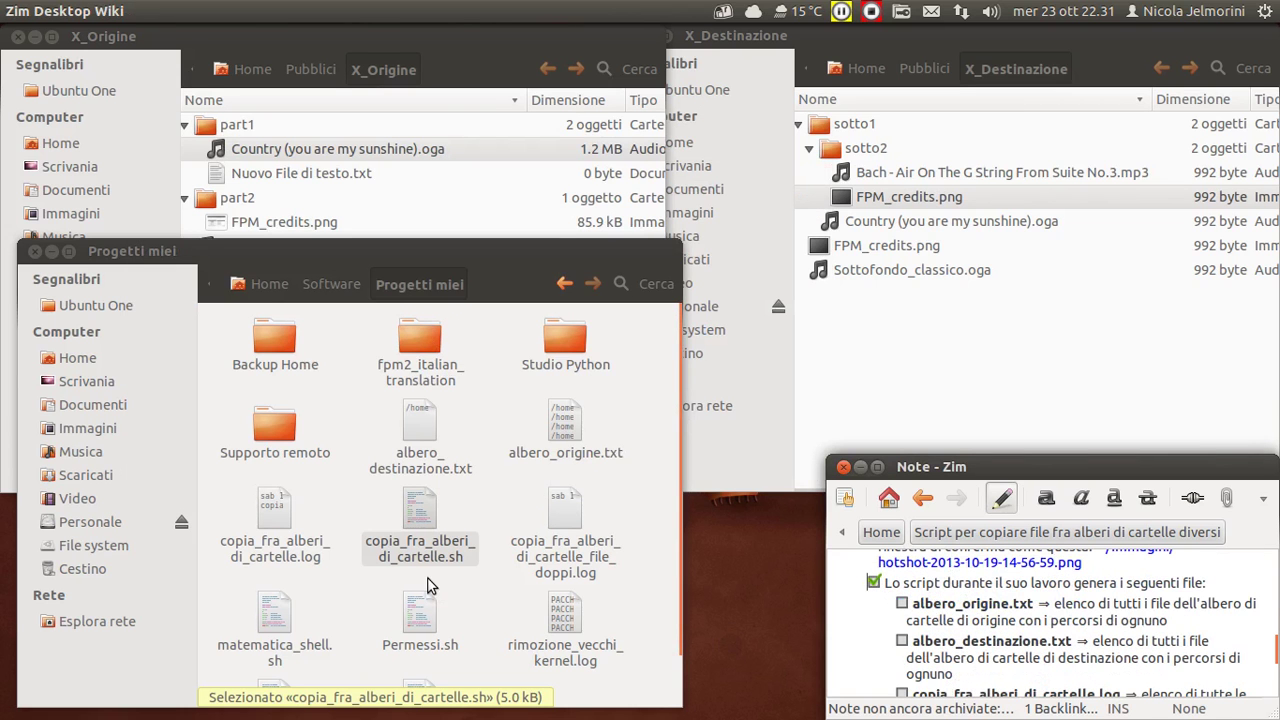
pyautogui.scroll(3, 921, 580)
pyautogui.scroll(-3, 921, 580)
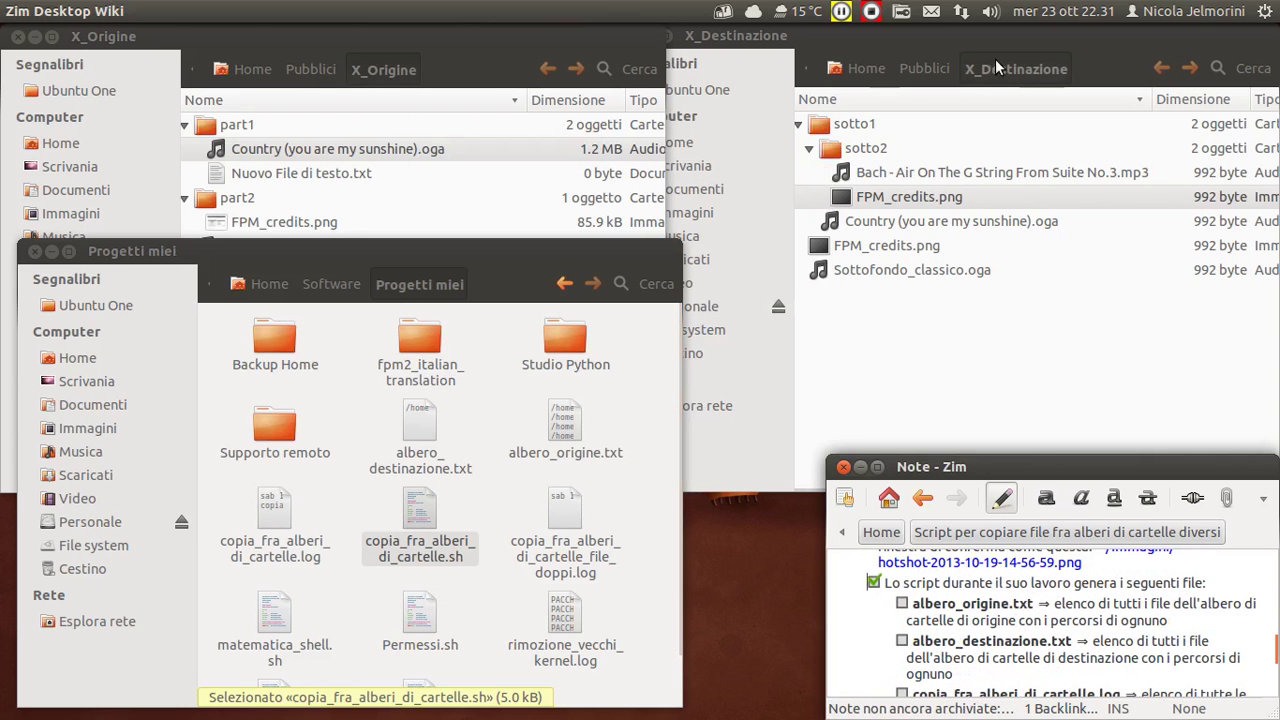
# Step: Run copia_fra_alberi_di_cartelle.sh directly with the Esegui option, without a terminal
pyautogui.doubleClick(419, 511)
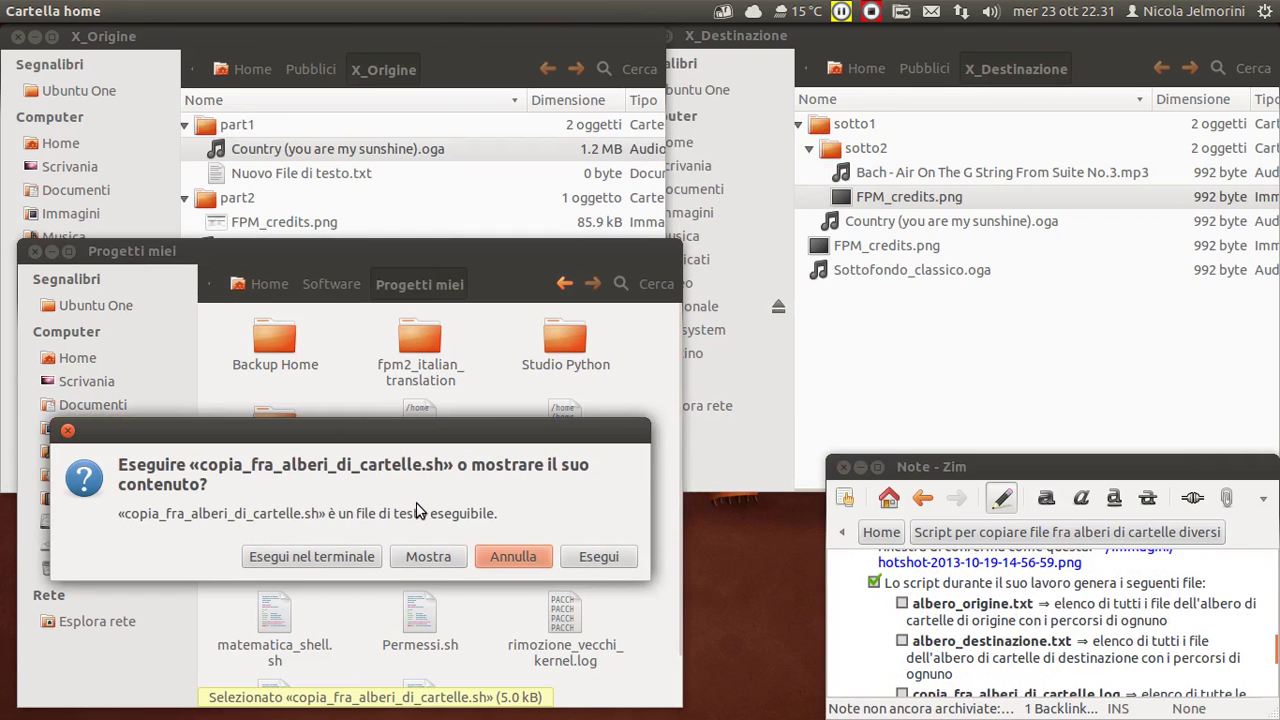
pyautogui.moveTo(427, 429); pyautogui.dragTo(537, 387)
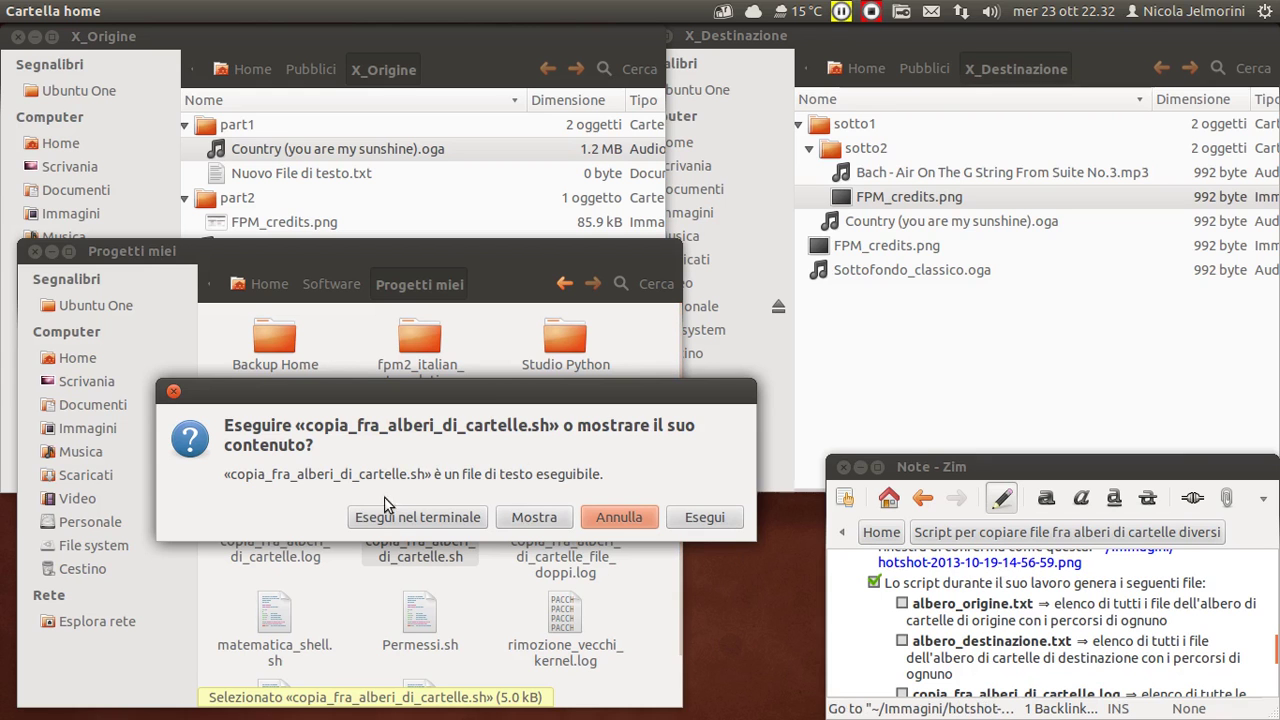
pyautogui.click(708, 517)
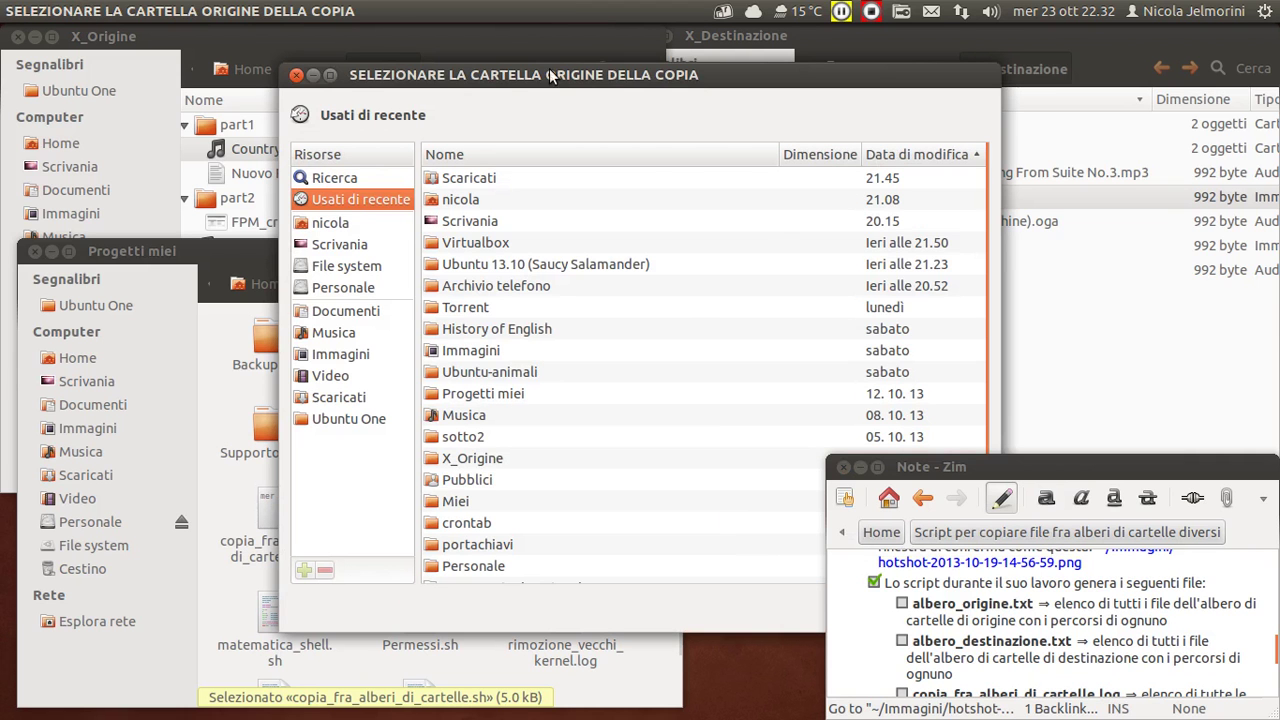
# Step: Choose the X_Origine folder inside Pubblici in the home folder as the source of the copy
pyautogui.moveTo(553, 73); pyautogui.dragTo(372, 67)
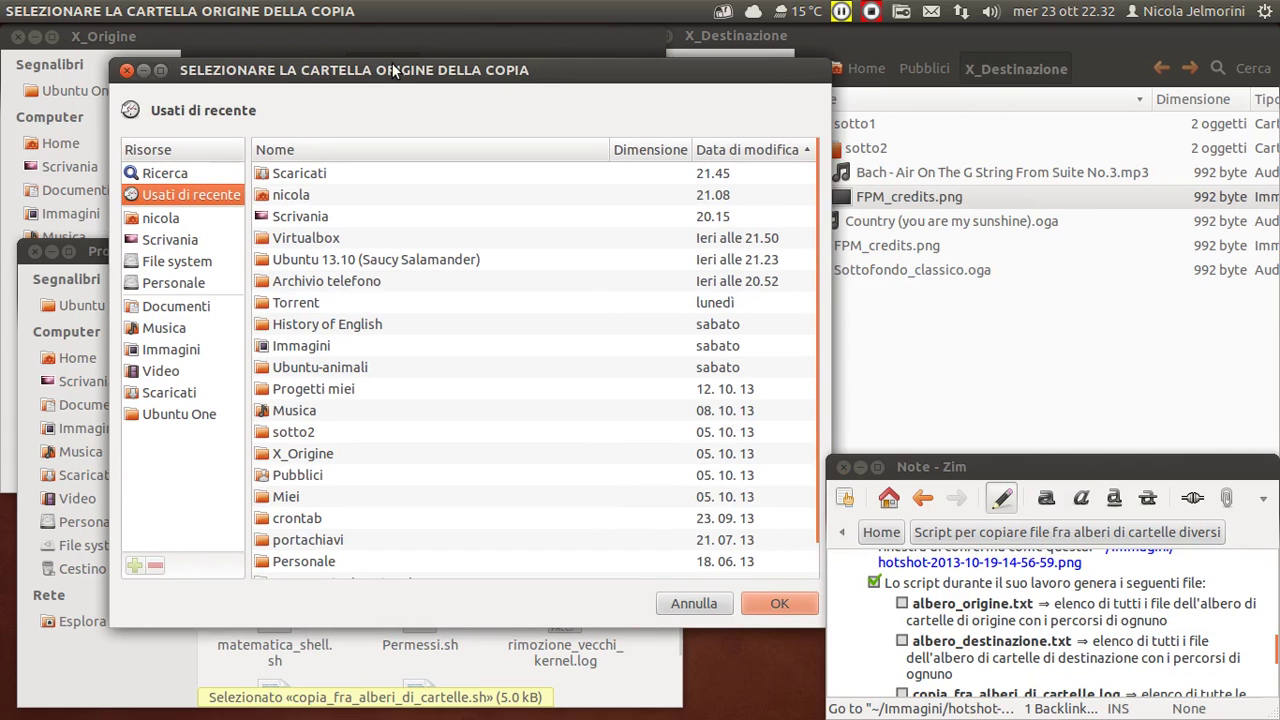
pyautogui.moveTo(391, 64); pyautogui.dragTo(360, 122)
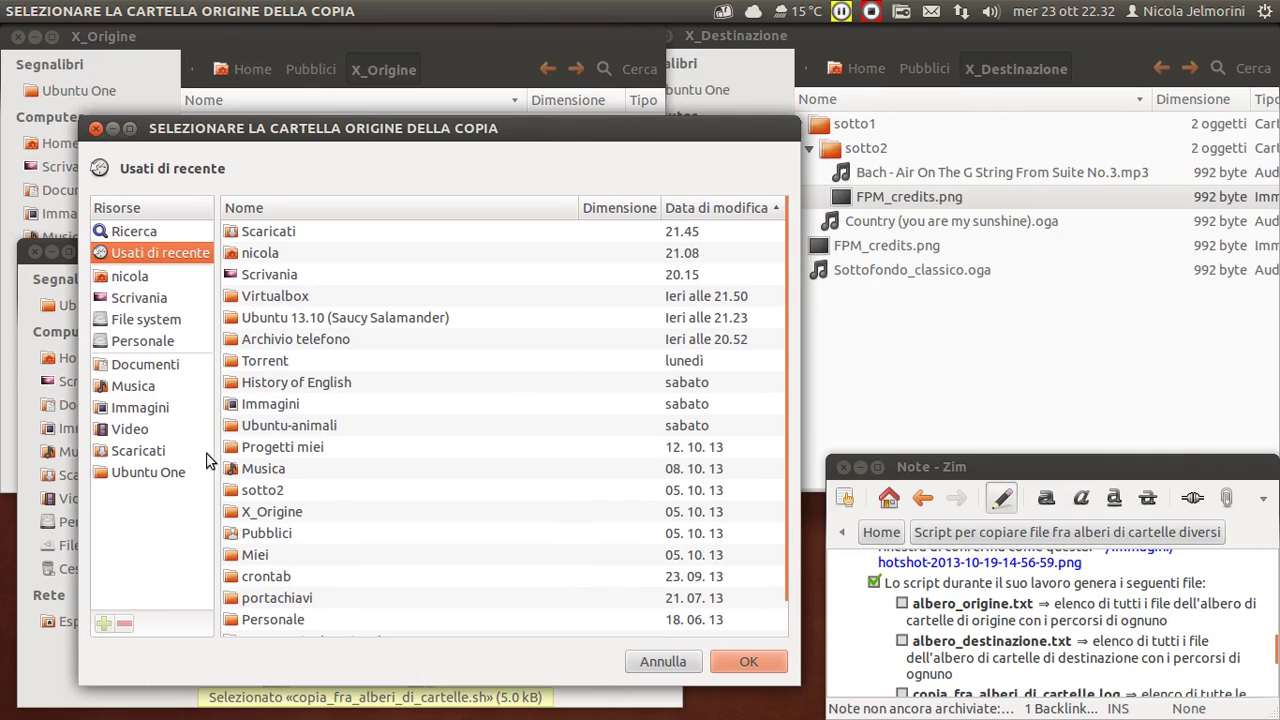
pyautogui.click(130, 278)
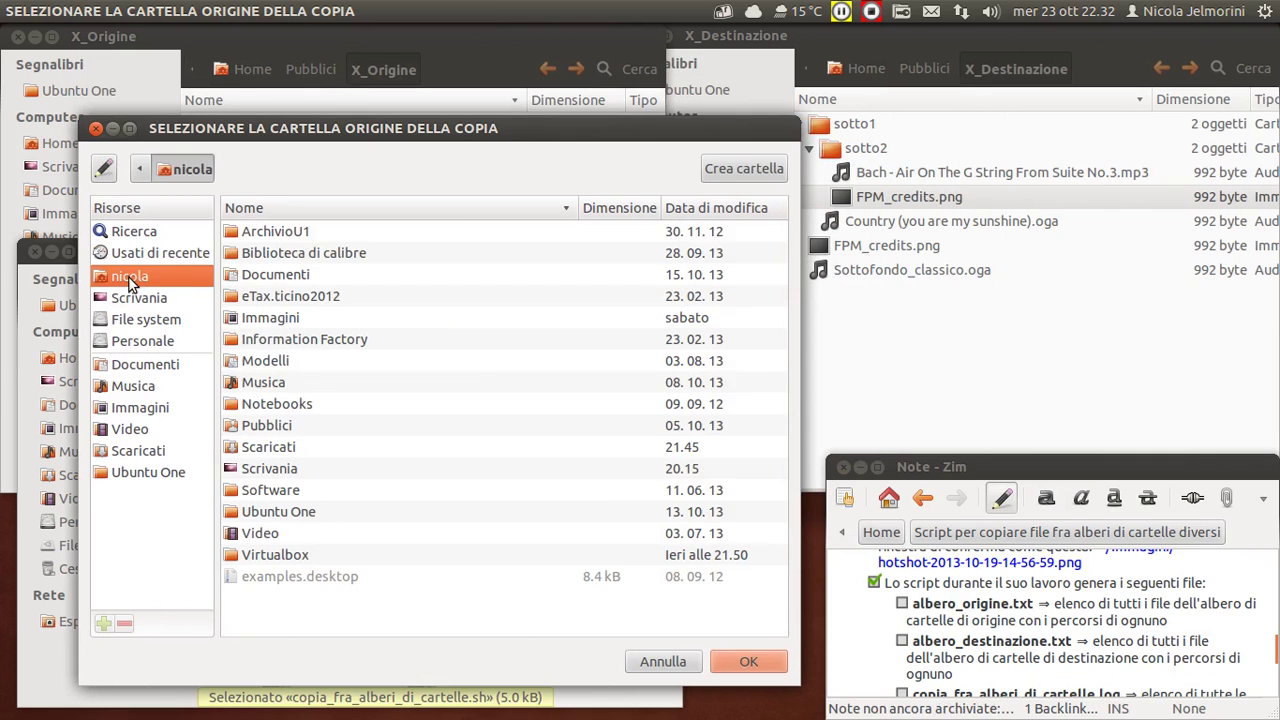
pyautogui.doubleClick(269, 428)
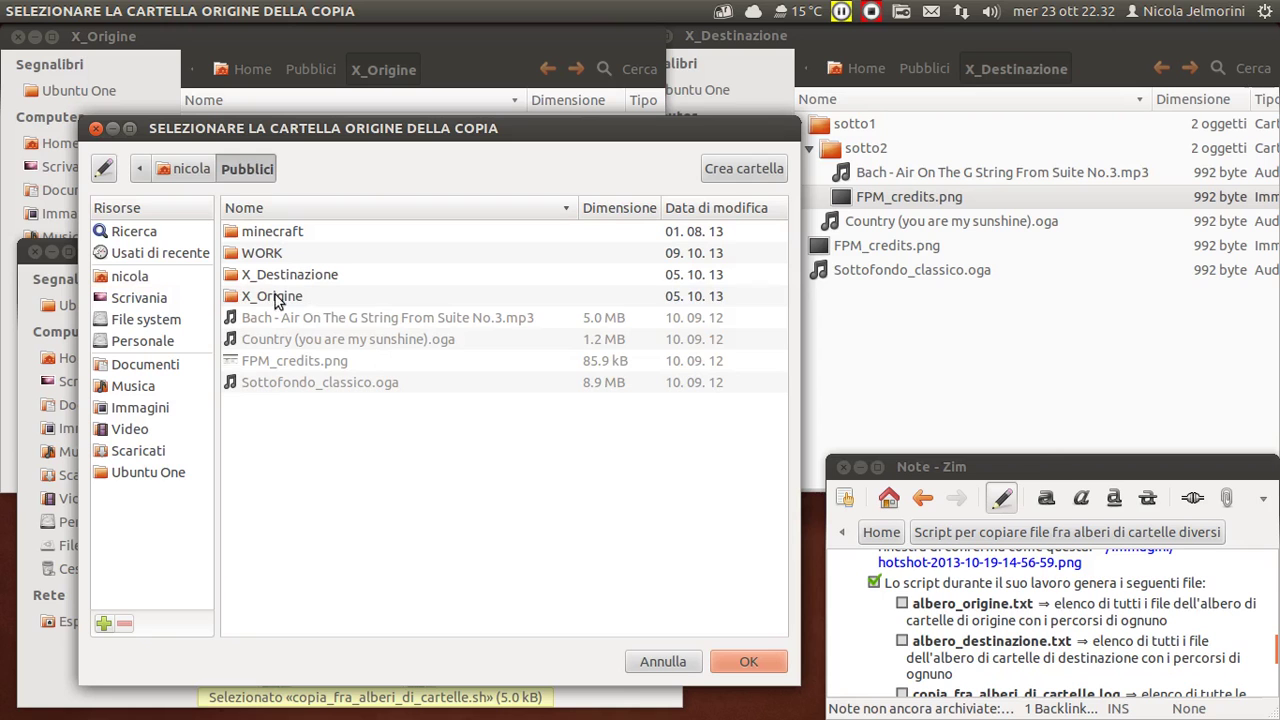
pyautogui.click(330, 298)
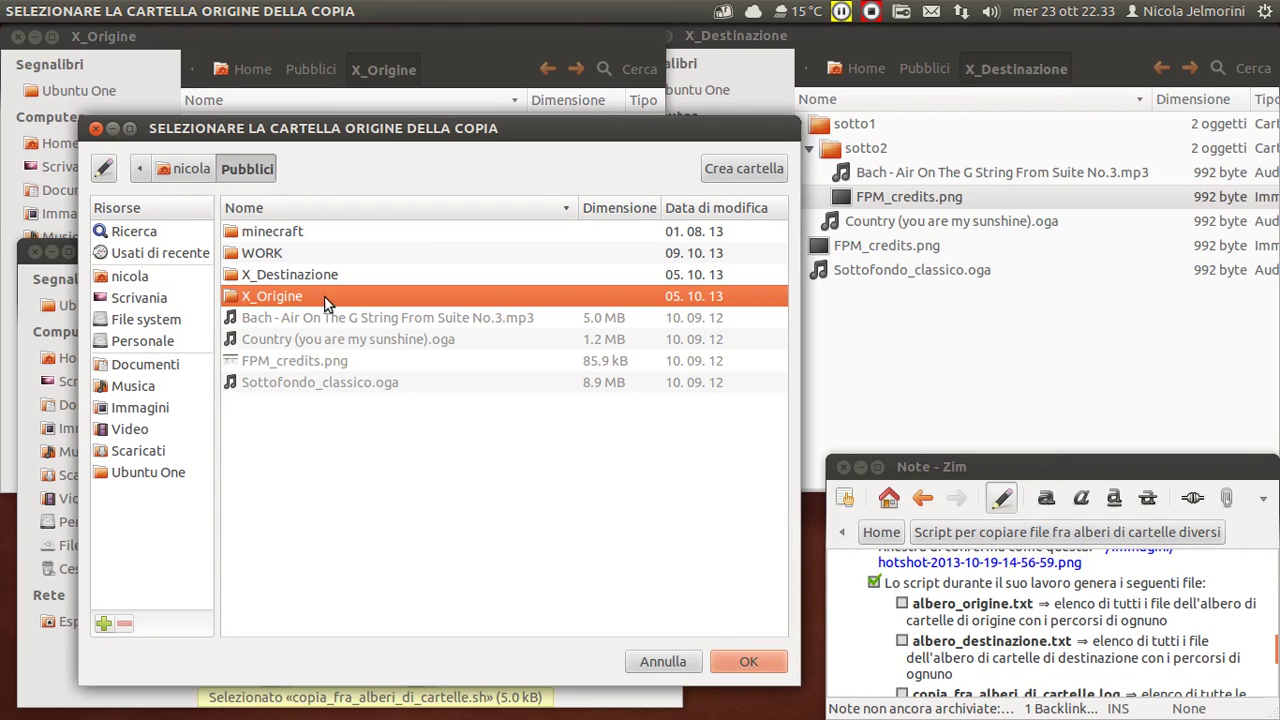
pyautogui.click(728, 657)
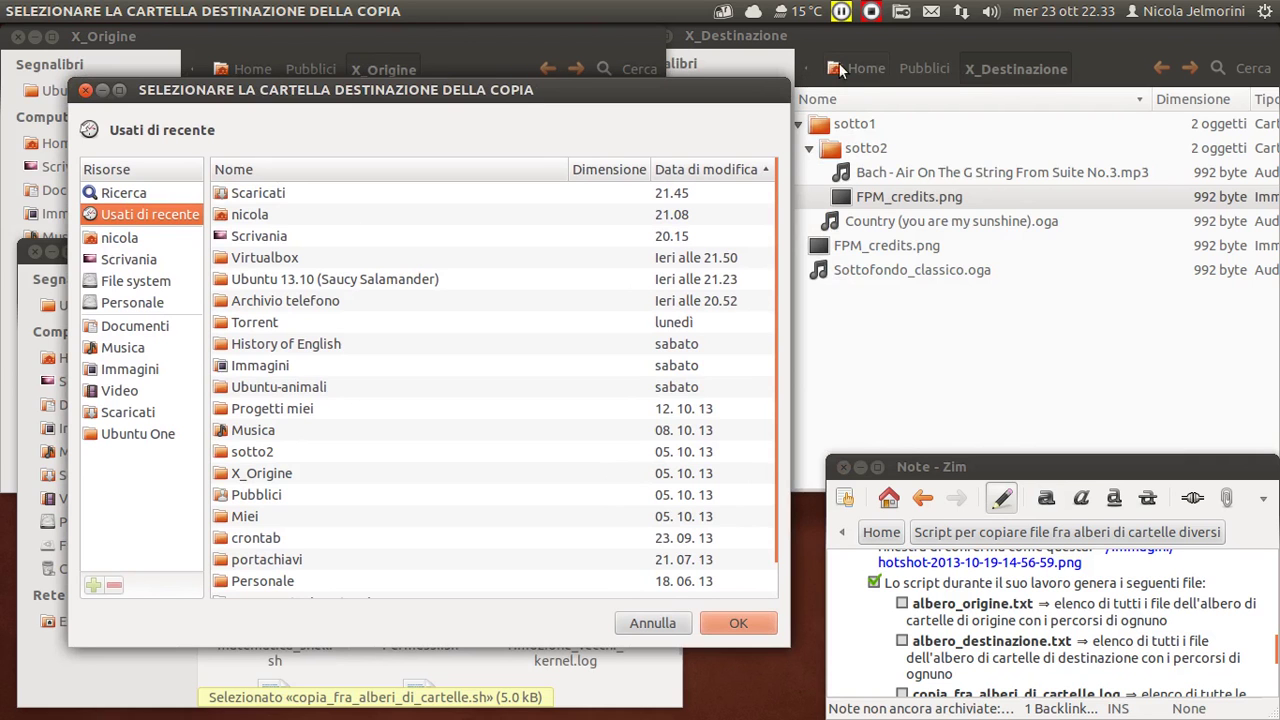
# Step: Choose the X_Destinazione folder inside Pubblici in the home folder as the destination of the copy
pyautogui.click(126, 240)
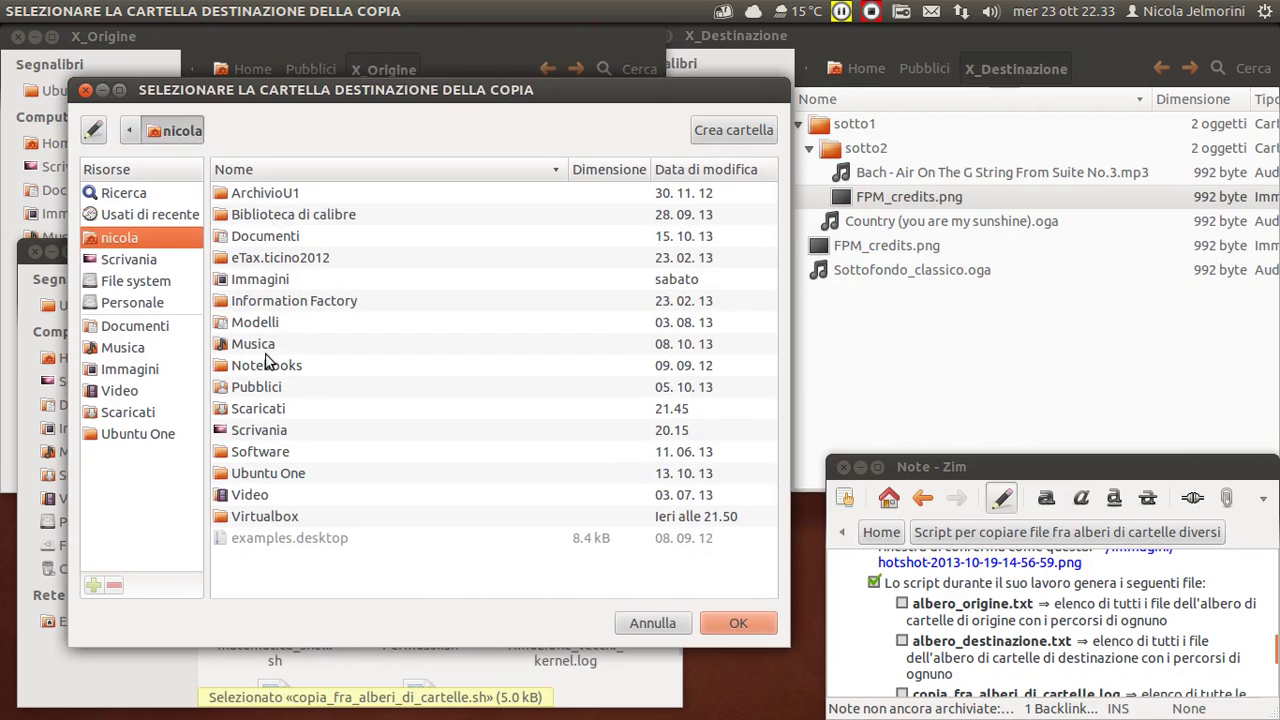
pyautogui.doubleClick(252, 388)
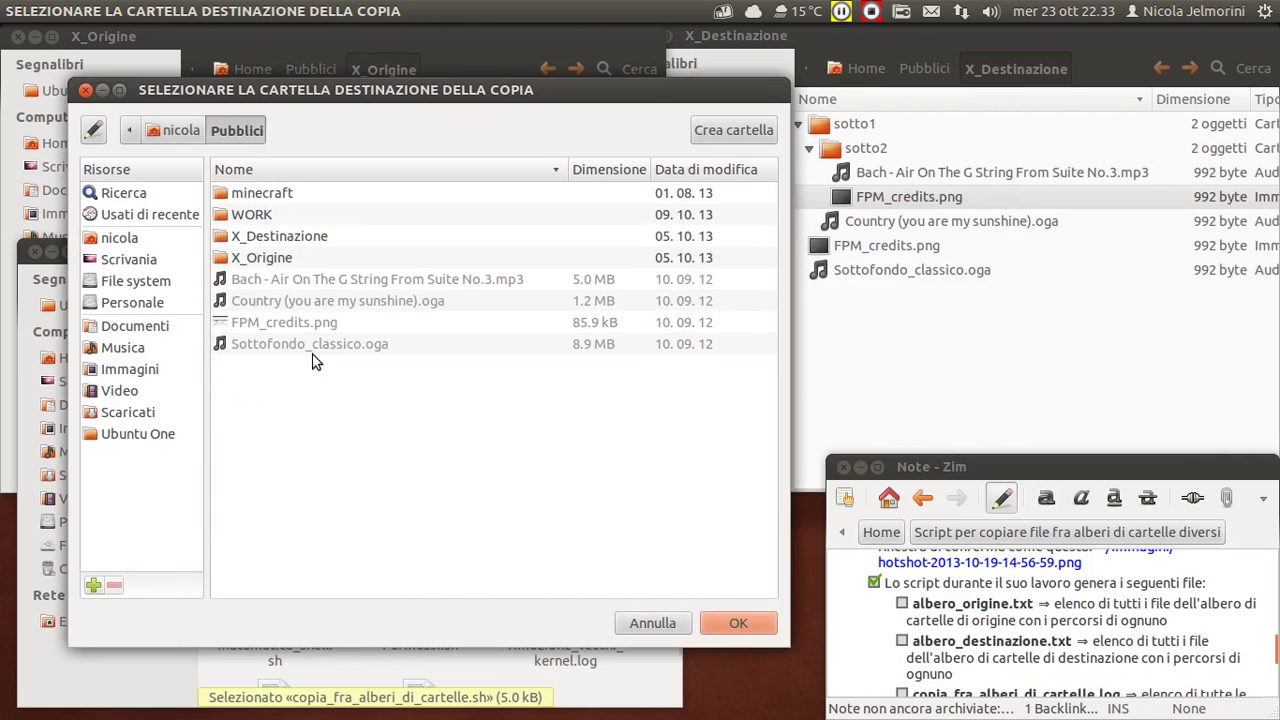
pyautogui.click(281, 240)
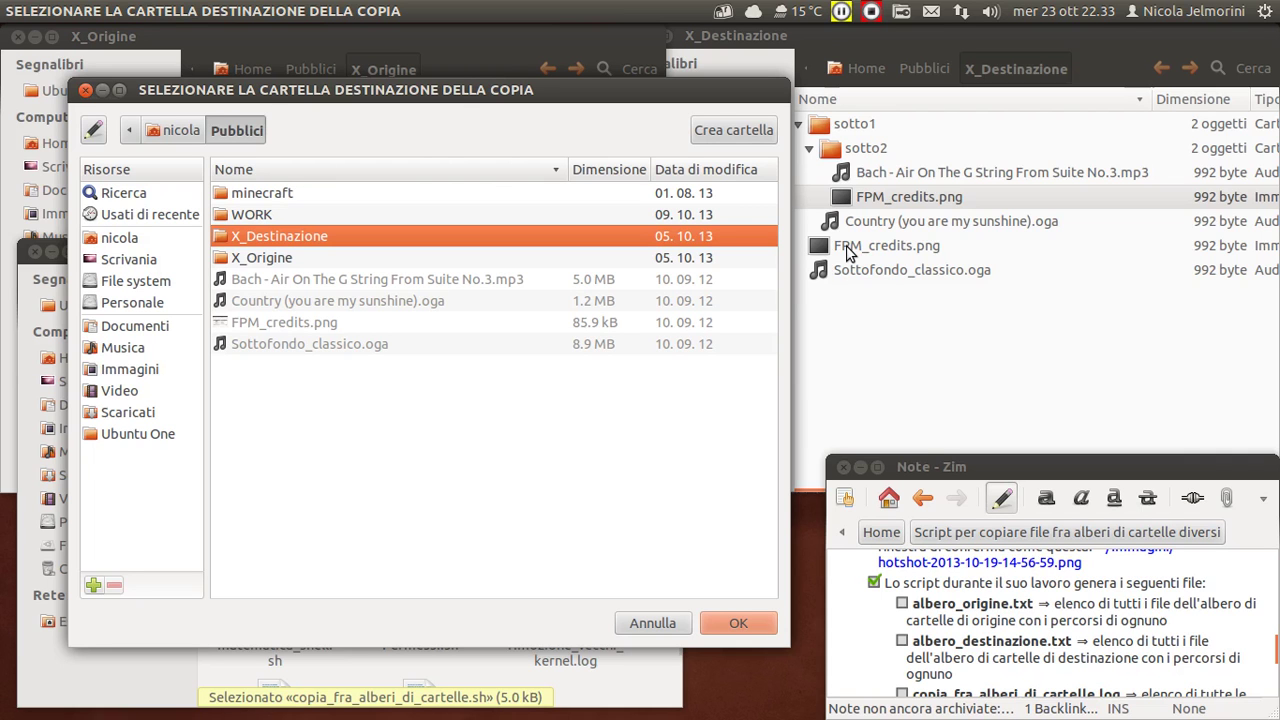
pyautogui.click(738, 628)
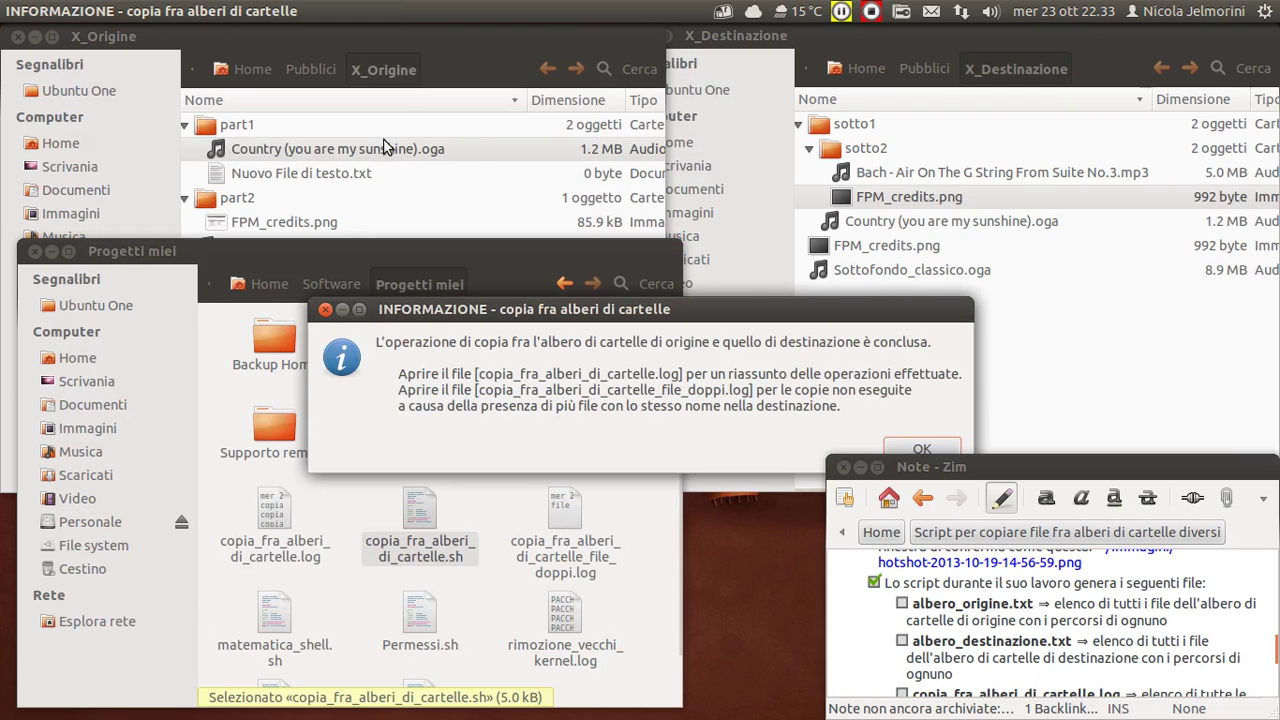
# Step: Move the script's completion message clear of the X_Destinazione and Progetti miei files, and dismiss it
pyautogui.moveTo(611, 309); pyautogui.dragTo(505, 225)
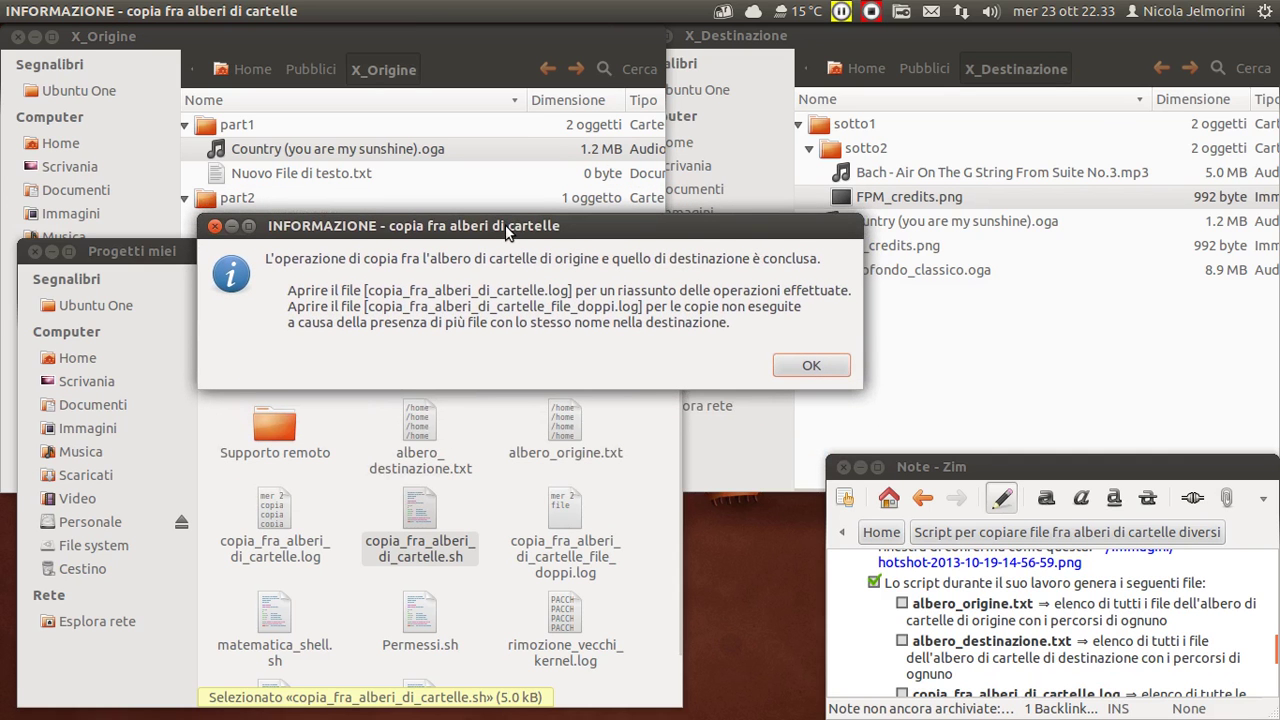
pyautogui.moveTo(506, 228); pyautogui.dragTo(432, 178)
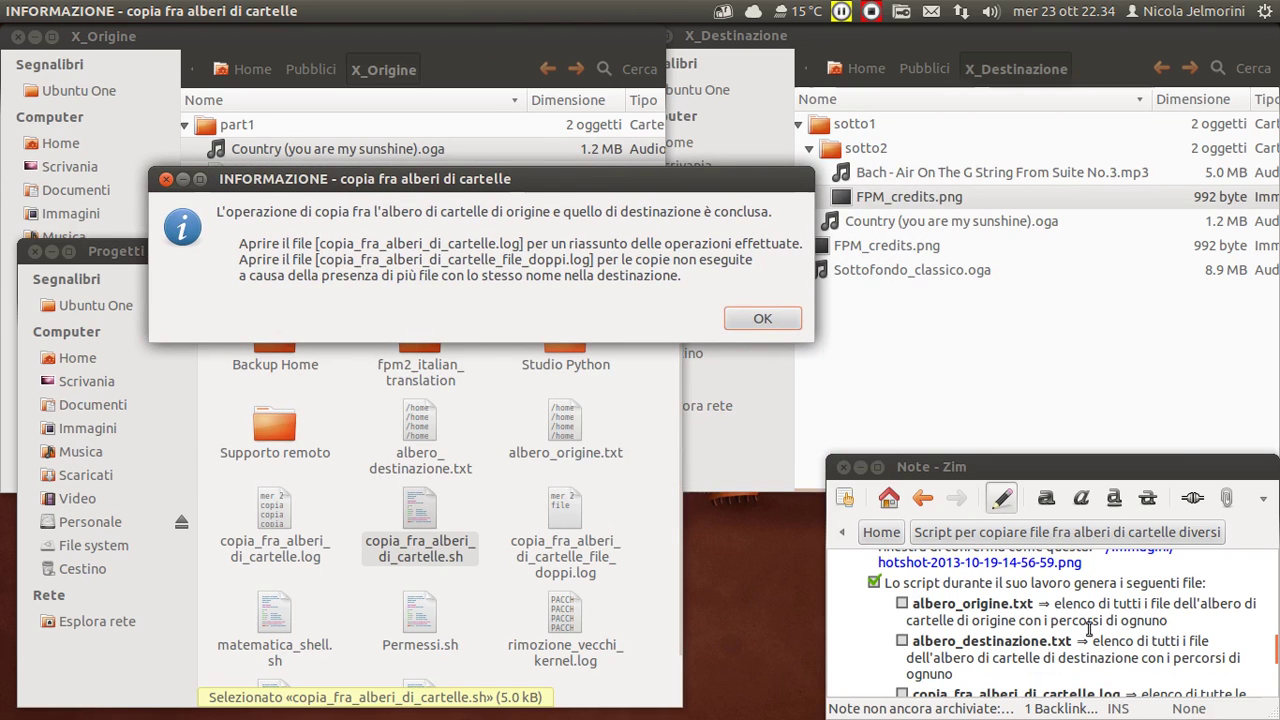
pyautogui.click(763, 328)
pyautogui.click(763, 321)
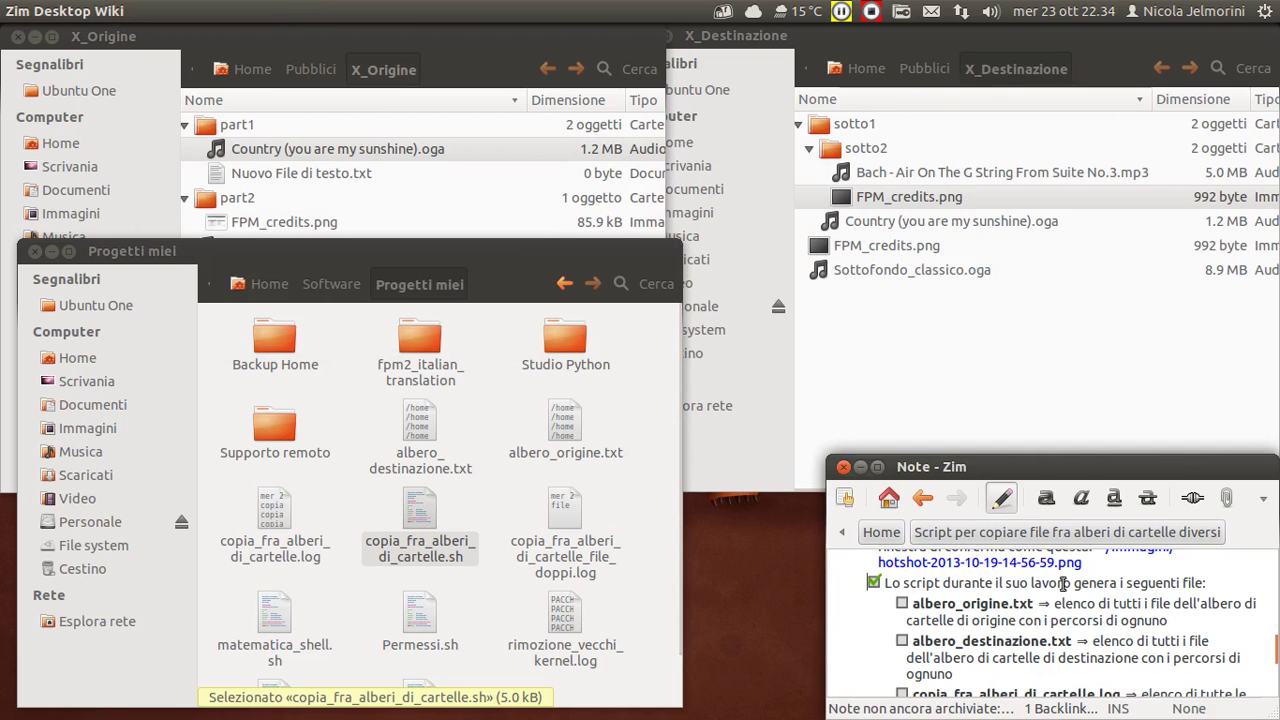
# Step: Highlight the description of albero_origine.txt in the notes, from "elenco di tutti i file" to "percorsi di ognuno"
pyautogui.moveTo(1080, 582); pyautogui.dragTo(1201, 576)
pyautogui.click(1168, 604)
pyautogui.click(1055, 603)
pyautogui.moveTo(1055, 603); pyautogui.dragTo(1172, 621)
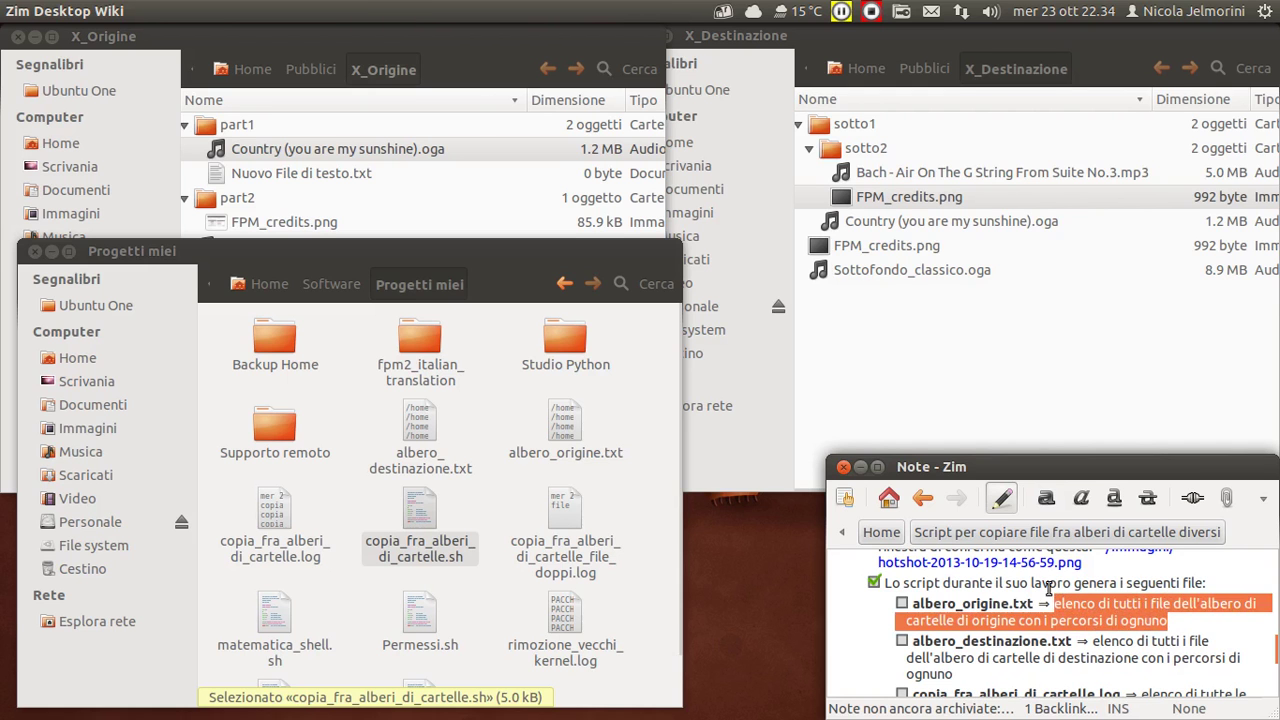
# Step: Open albero_origine.txt from Progetti miei in the text editor and place its window where the whole file list can be read
pyautogui.click(427, 432)
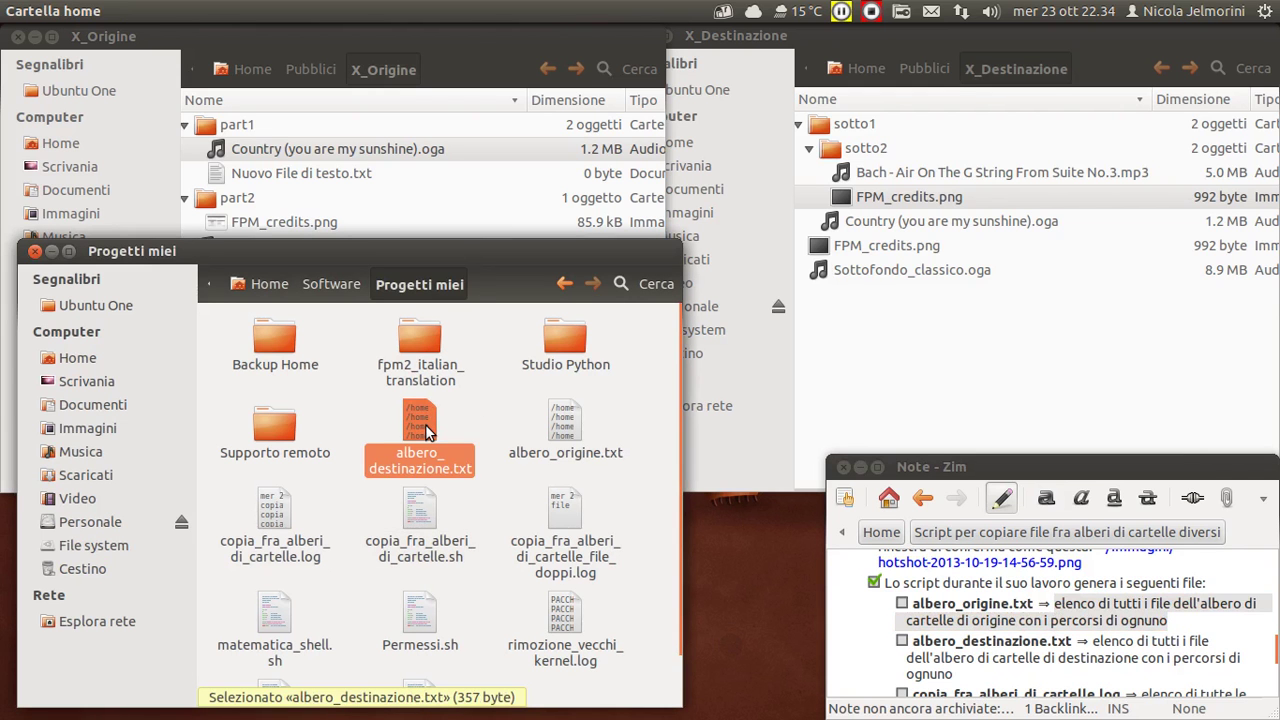
pyautogui.click(272, 38)
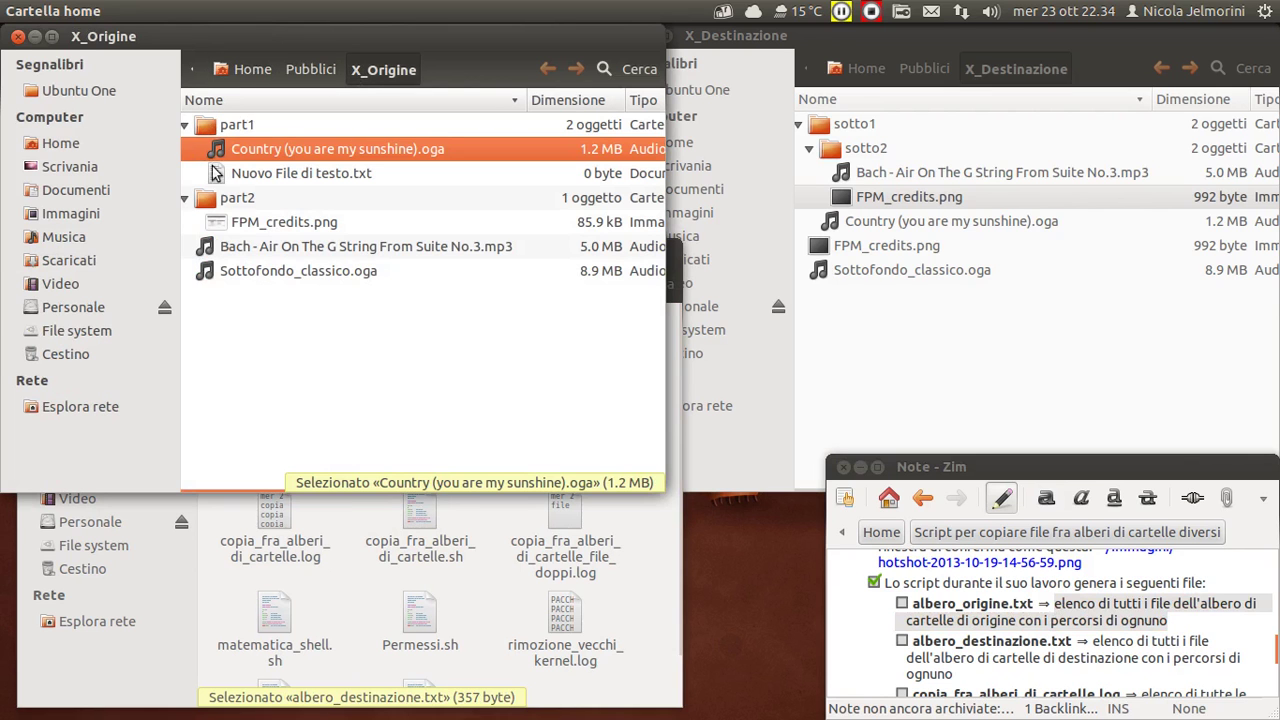
pyautogui.click(420, 505)
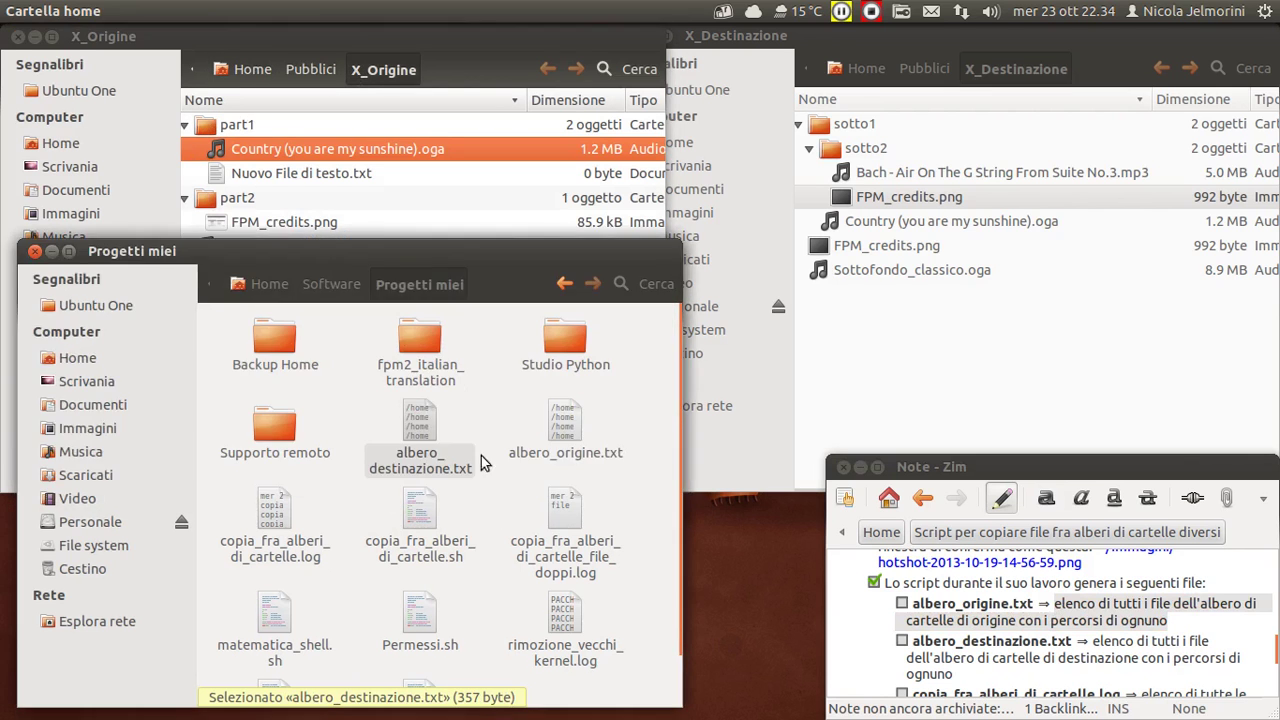
pyautogui.click(562, 420)
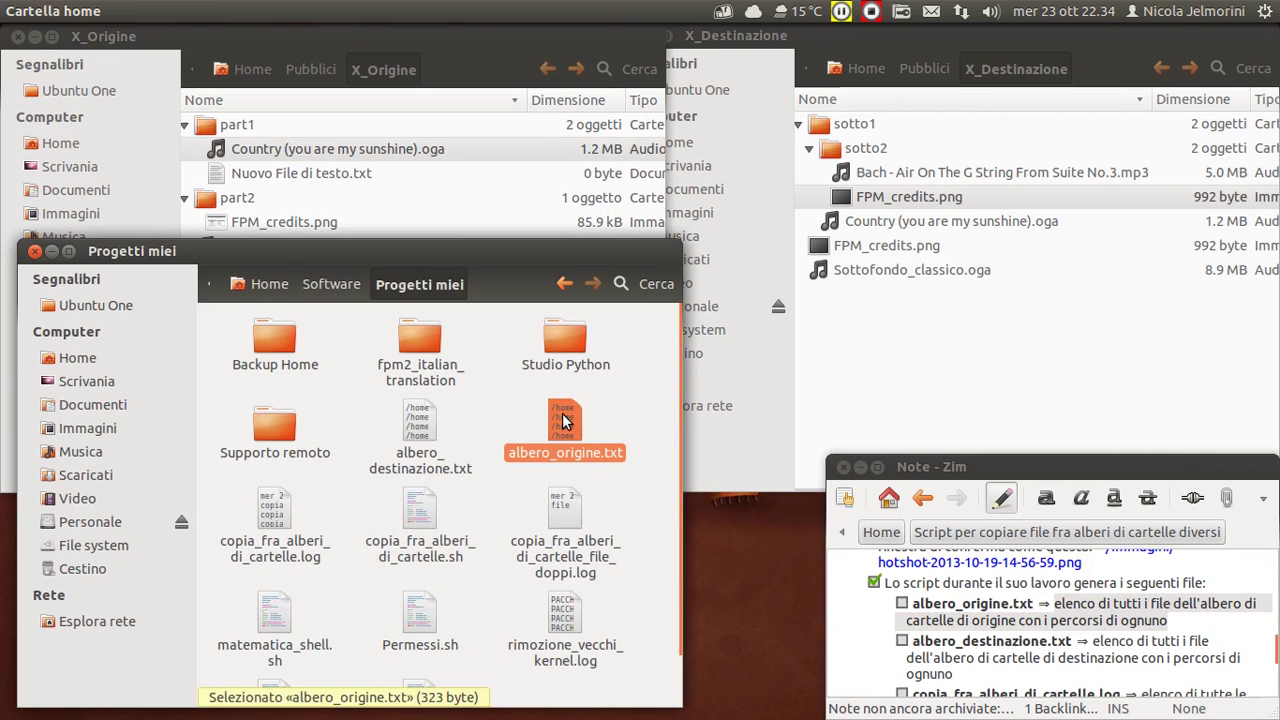
pyautogui.doubleClick(562, 420)
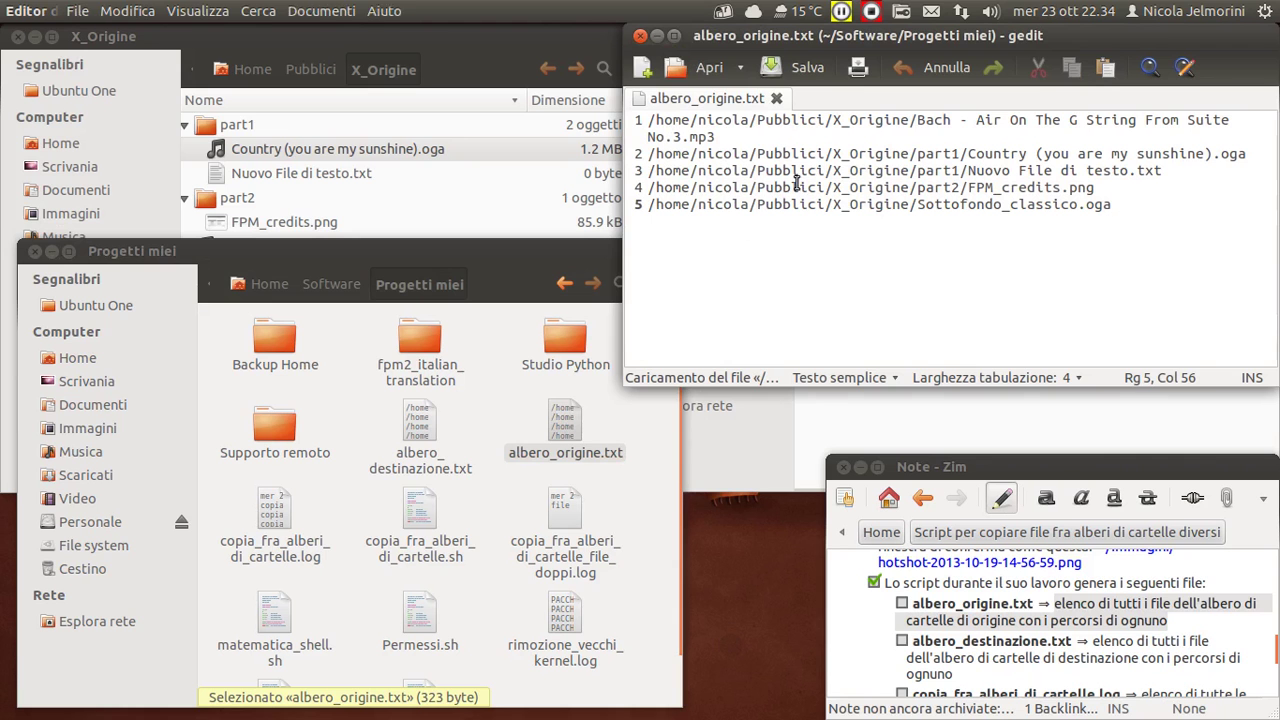
pyautogui.moveTo(617, 205); pyautogui.dragTo(528, 212)
pyautogui.moveTo(690, 37); pyautogui.dragTo(562, 213)
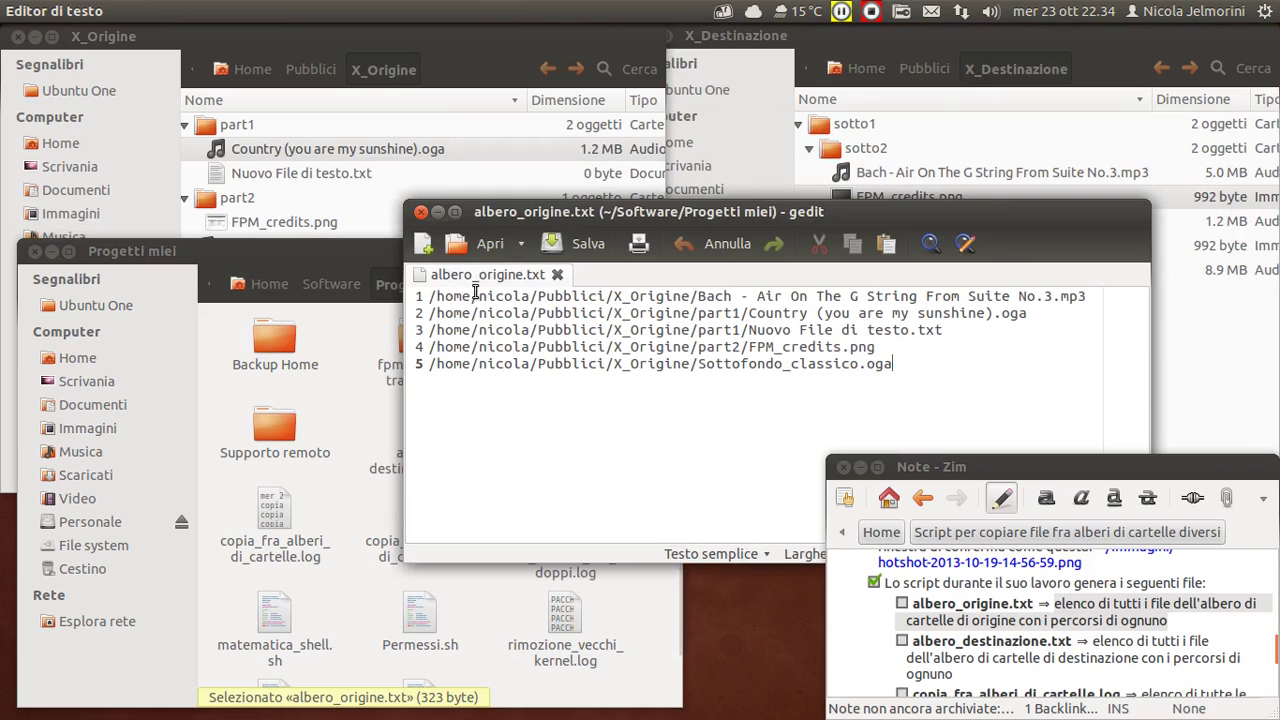
# Step: Compare the paths in albero_origine.txt with the contents of X_Origine, and highlight all the listed paths
pyautogui.click(631, 314)
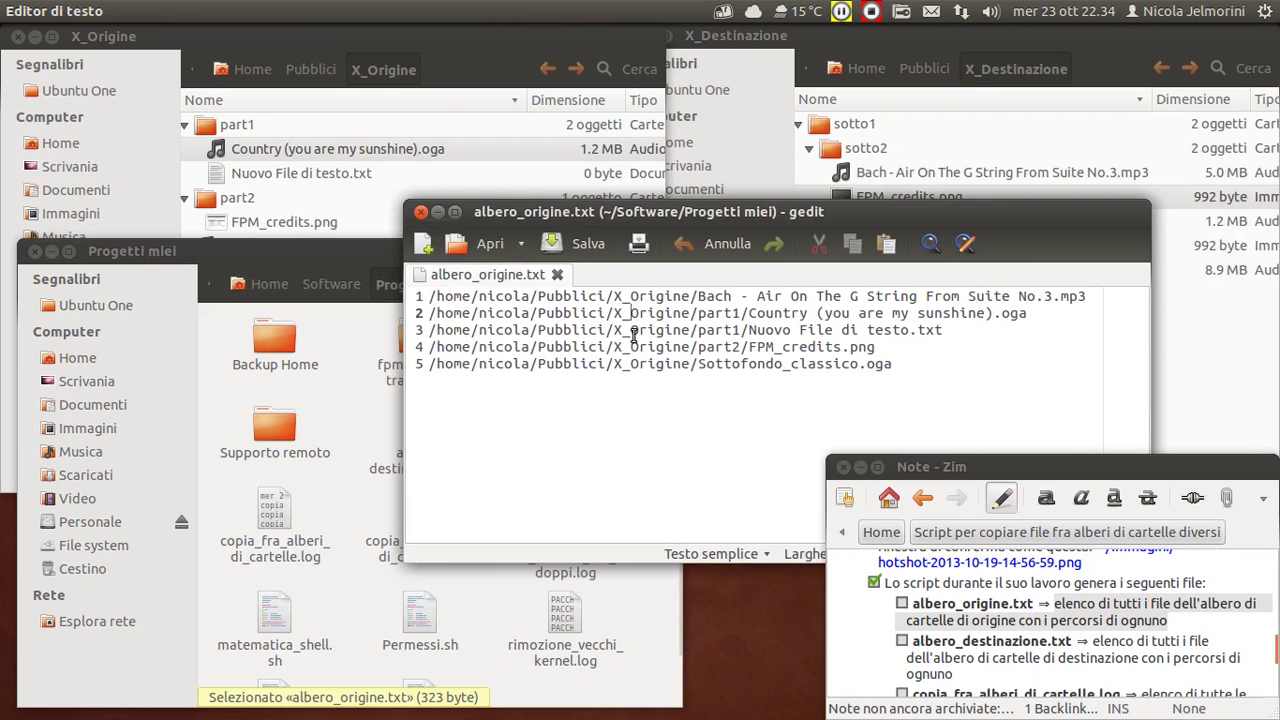
pyautogui.click(329, 31)
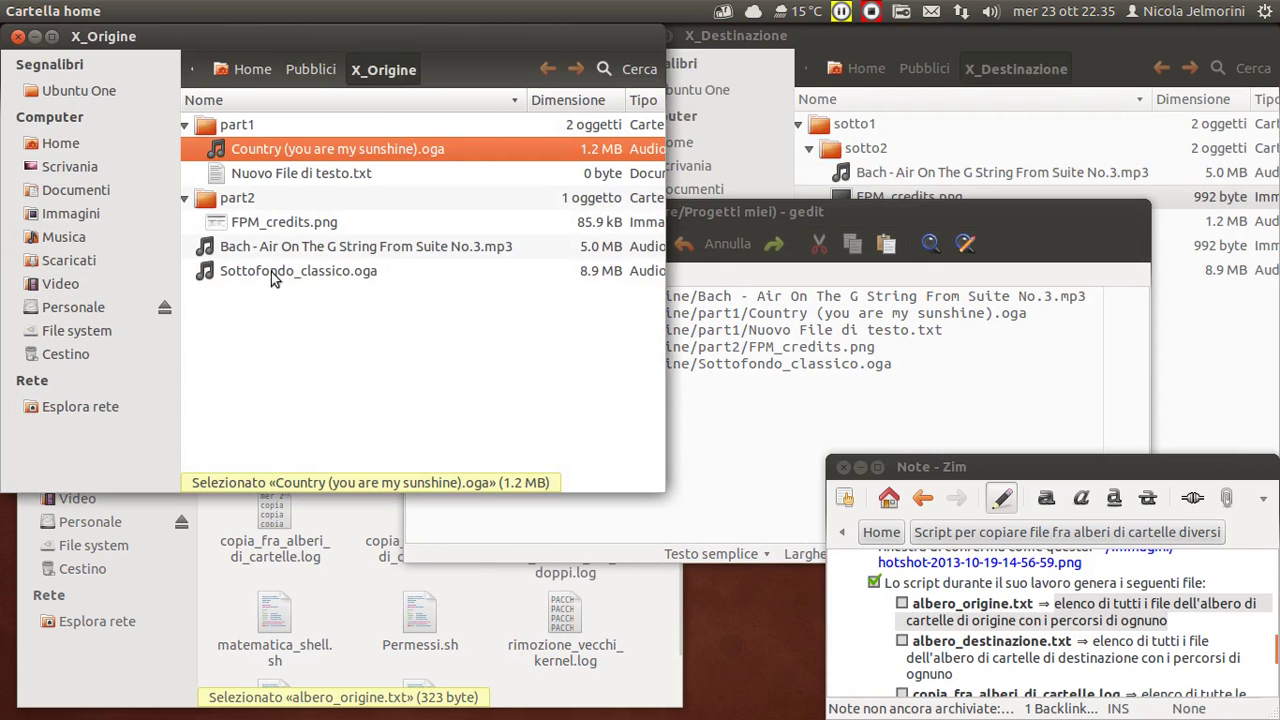
pyautogui.click(910, 358)
pyautogui.moveTo(551, 372); pyautogui.dragTo(410, 292)
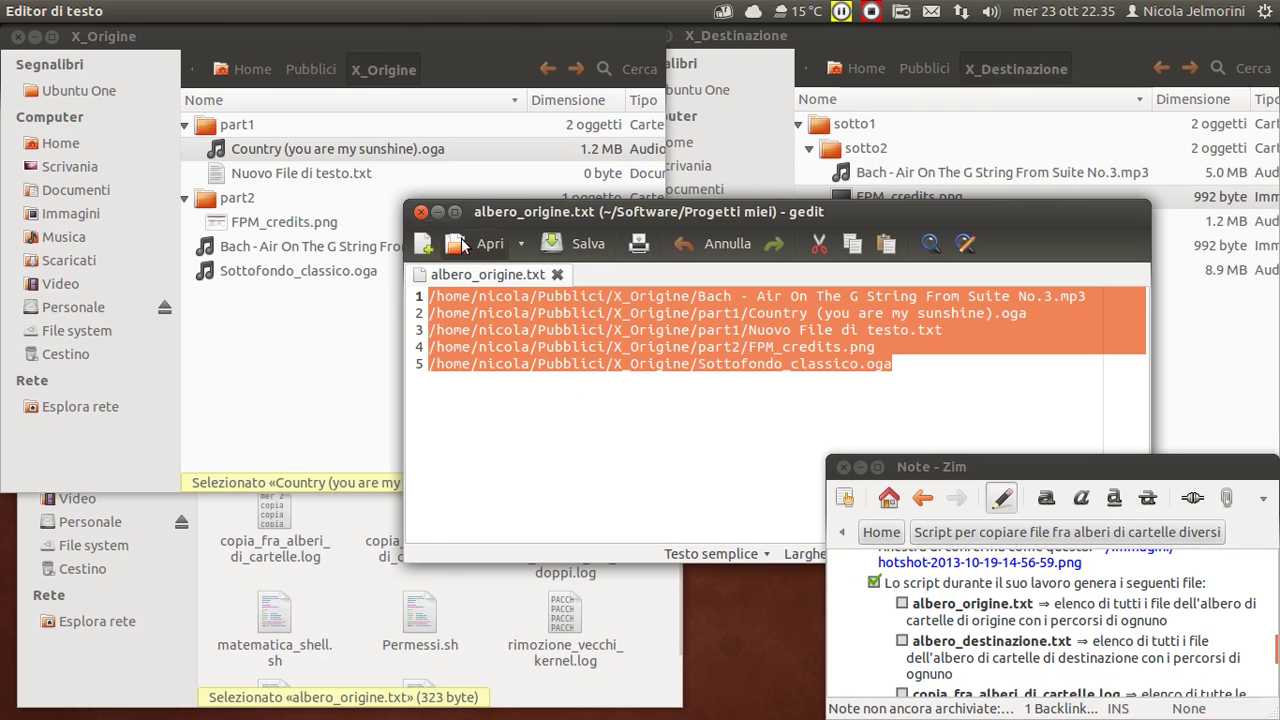
# Step: Tick the albero_origine.txt and albero_destinazione.txt items in the notes as done
pyautogui.click(902, 604)
pyautogui.click(902, 642)
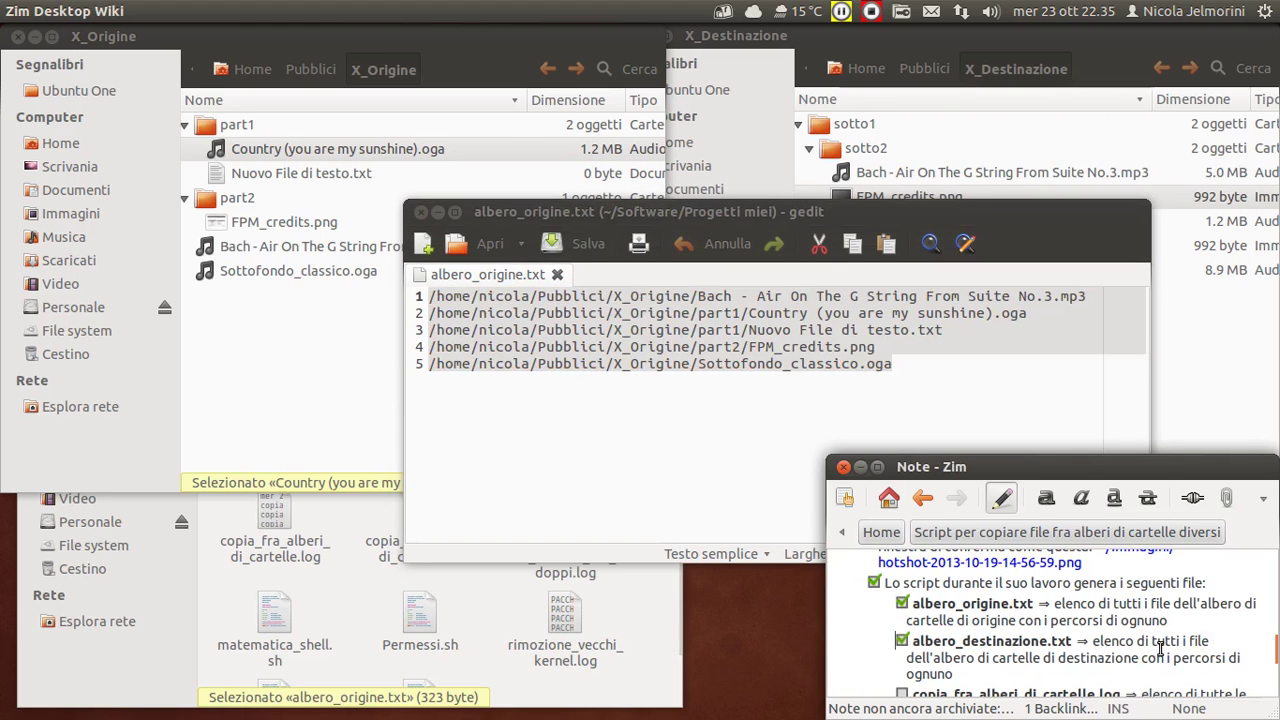
pyautogui.scroll(-1, 1160, 648)
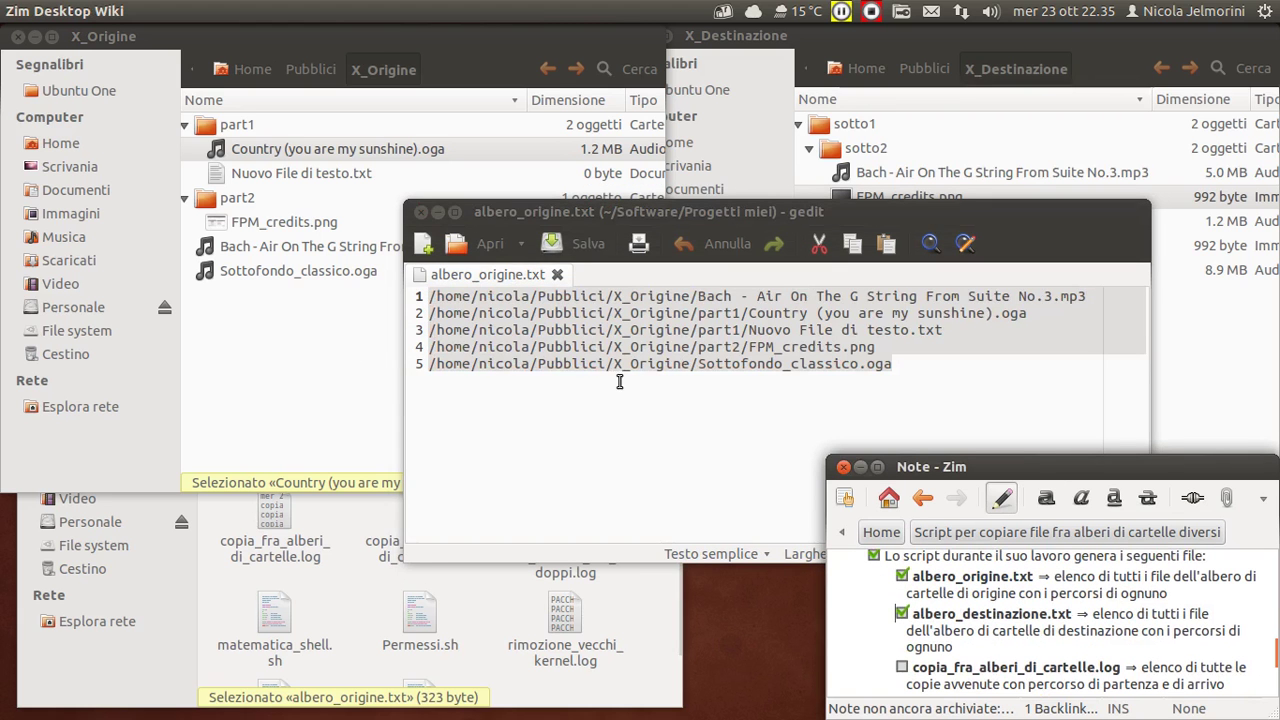
# Step: Open albero_destinazione.txt from Progetti miei, widen the editor window and place it clear of the X_Destinazione contents
pyautogui.moveTo(679, 213); pyautogui.dragTo(324, 81)
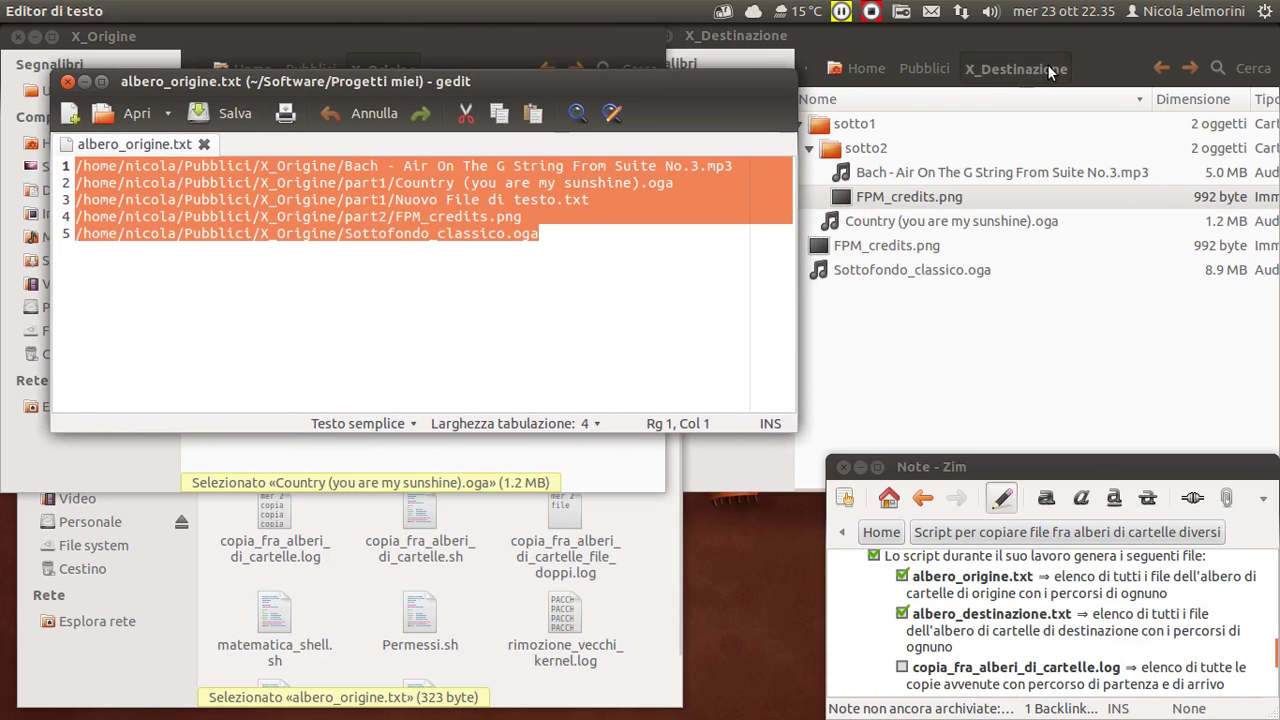
pyautogui.click(468, 571)
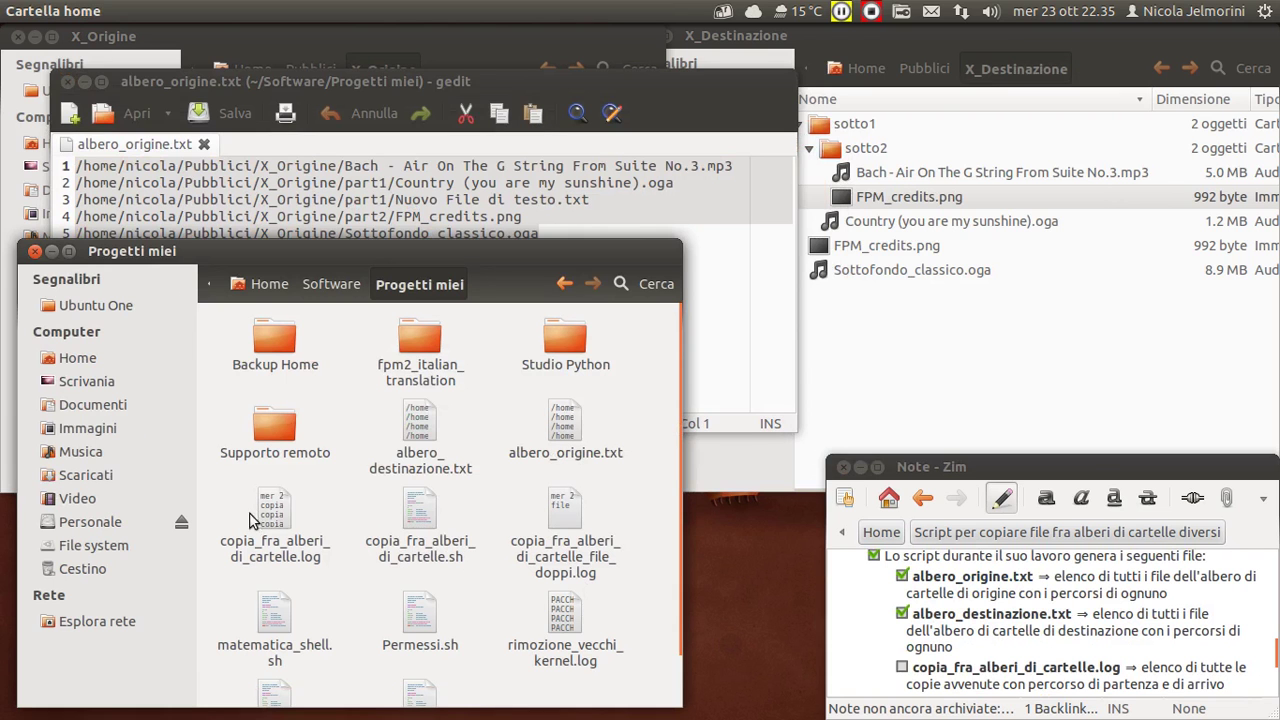
pyautogui.doubleClick(421, 430)
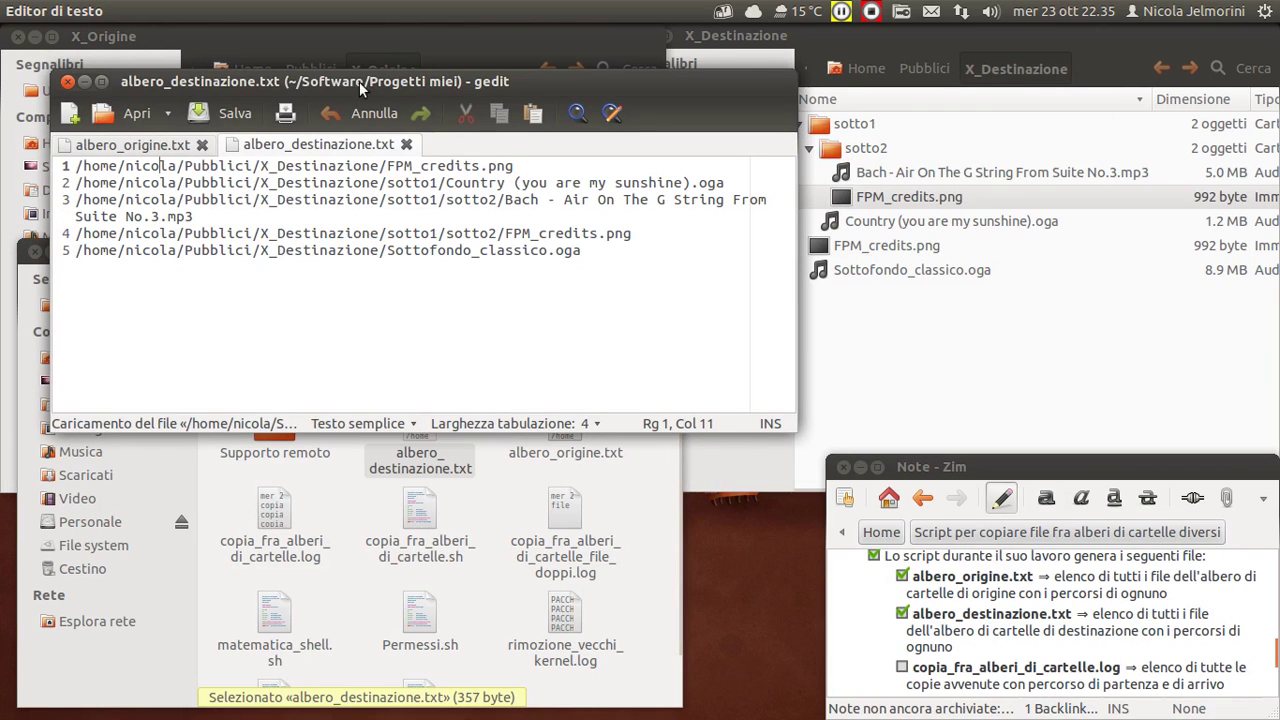
pyautogui.moveTo(359, 81); pyautogui.dragTo(345, 160)
pyautogui.moveTo(783, 350); pyautogui.dragTo(840, 339)
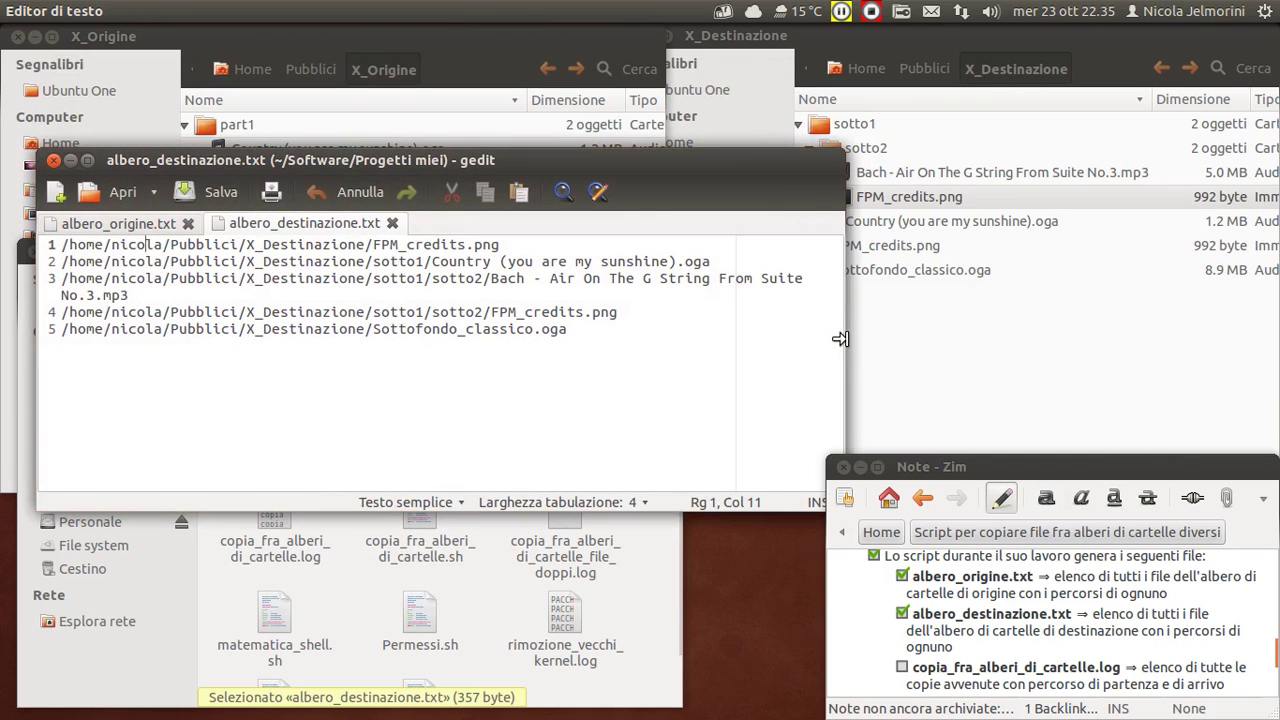
pyautogui.moveTo(435, 167); pyautogui.dragTo(418, 216)
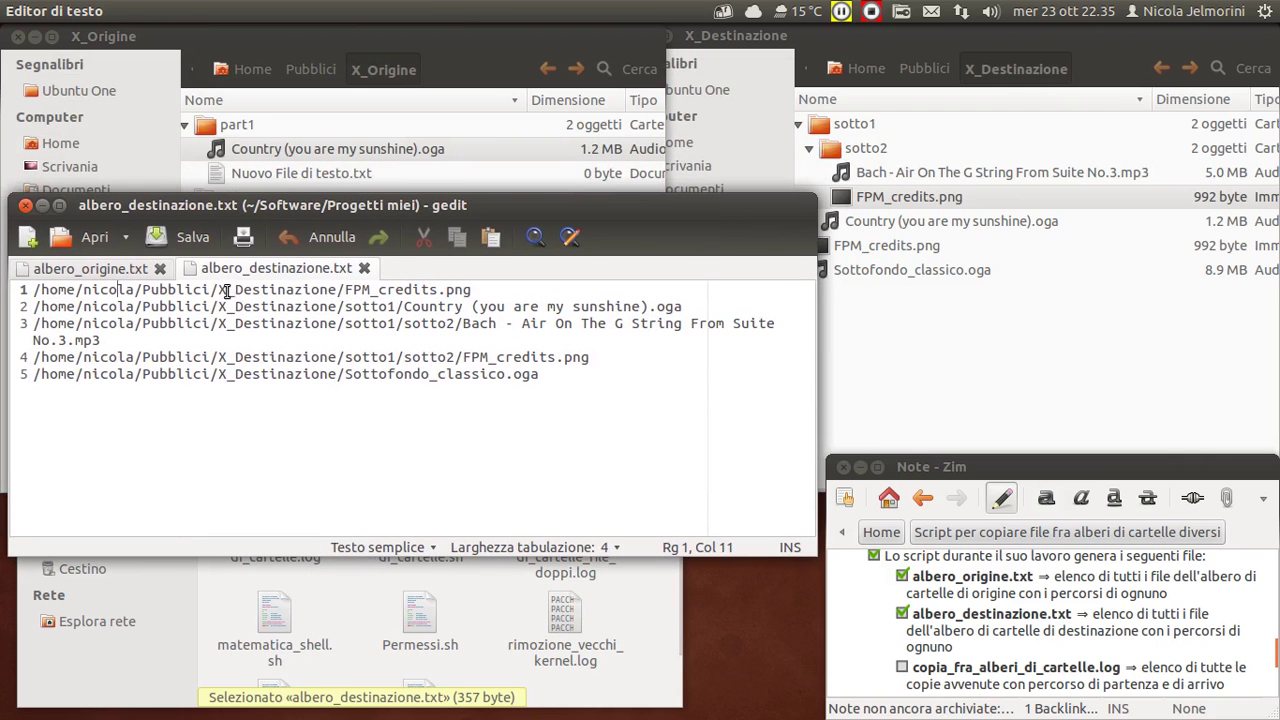
# Step: Go through the paths in albero_destinazione.txt line by line, comparing them with the files and subfolders of X_Destinazione
pyautogui.moveTo(218, 290); pyautogui.dragTo(348, 290)
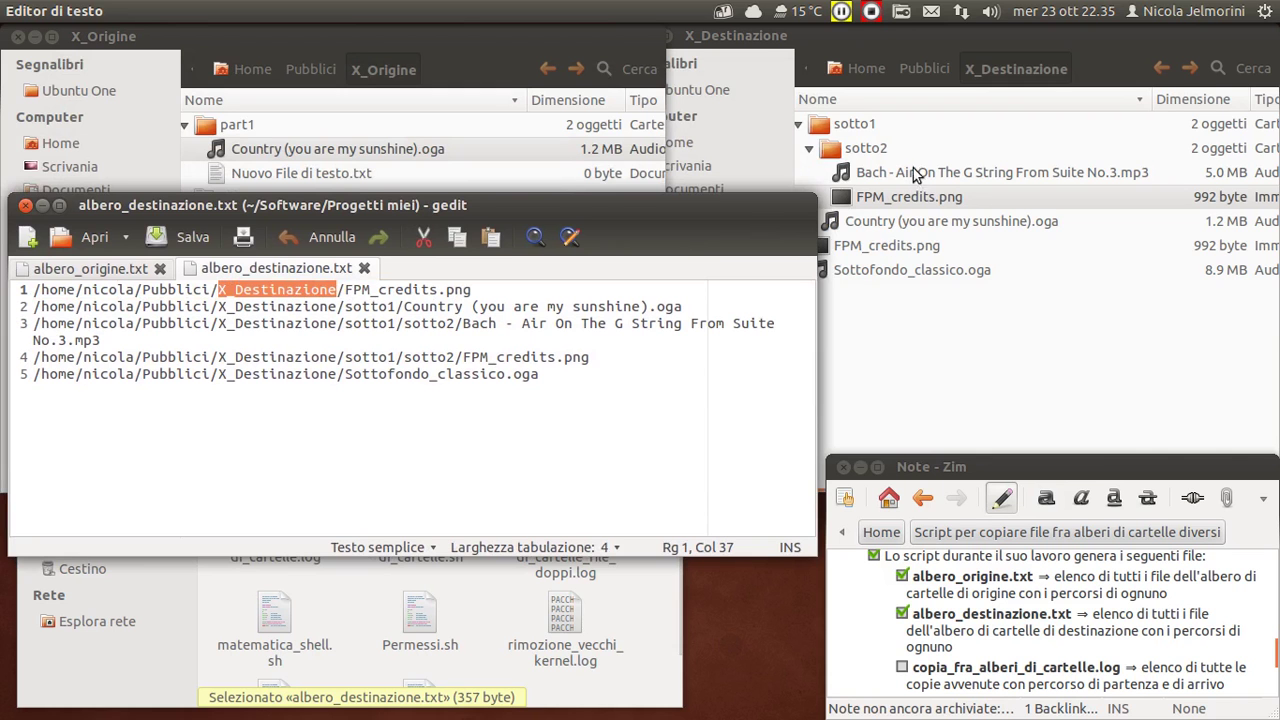
pyautogui.hotkey('alt', 'Tab')
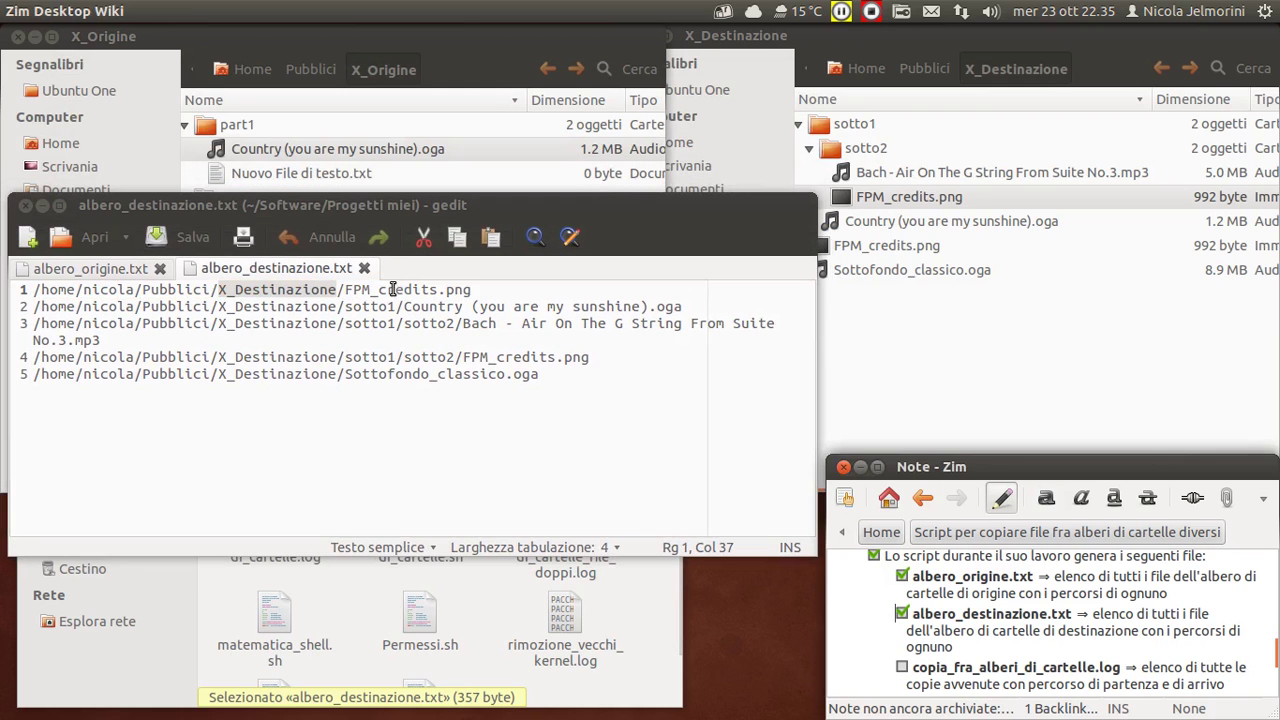
pyautogui.click(390, 290)
pyautogui.click(476, 307)
pyautogui.press('Down')
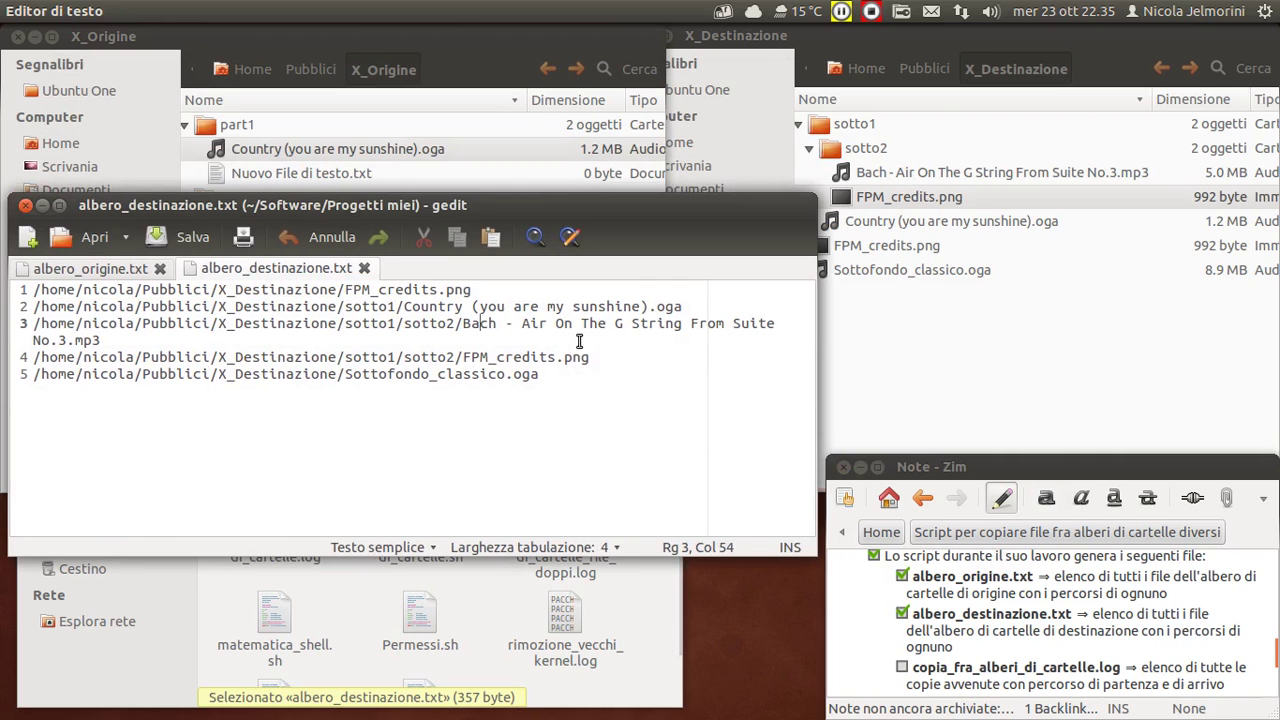
pyautogui.click(518, 356)
pyautogui.click(416, 374)
# Step: Move the editor window clear of the log files in Progetti miei and tick copia_fra_alberi_di_cartelle.log in the notes as done
pyautogui.moveTo(345, 210); pyautogui.dragTo(418, 88)
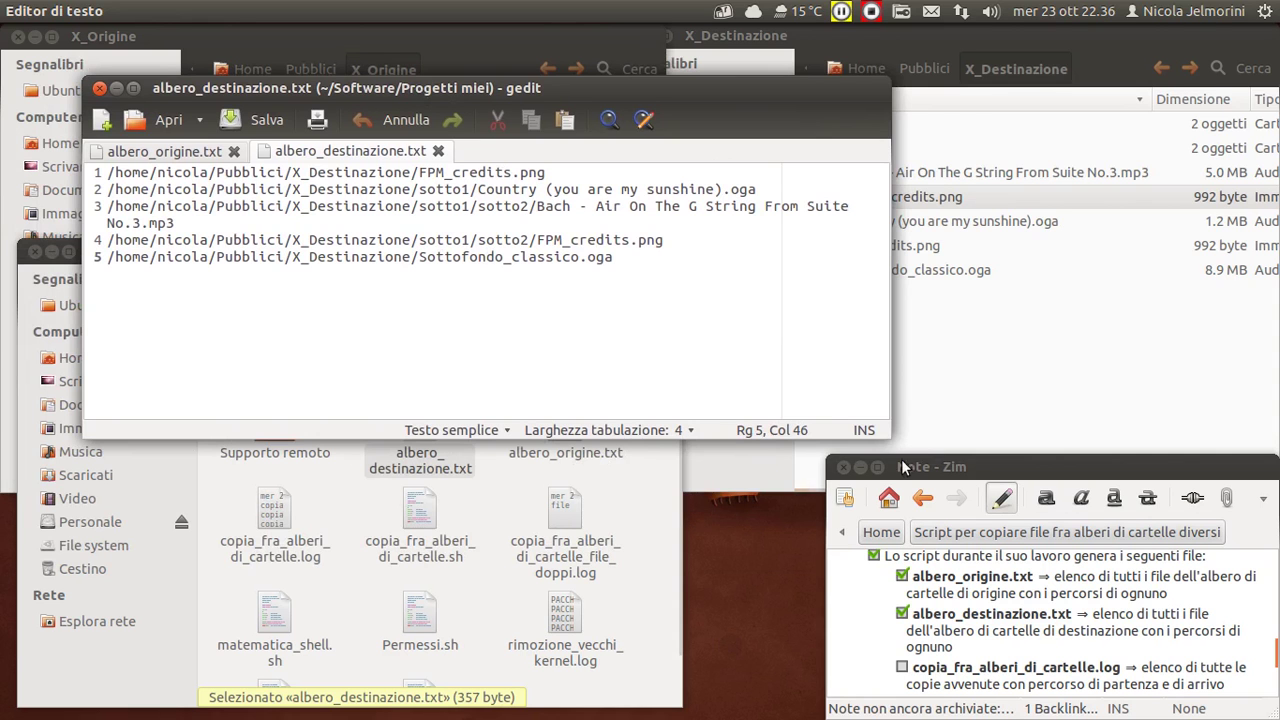
pyautogui.scroll(-3, 957, 600)
pyautogui.scroll(1, 927, 612)
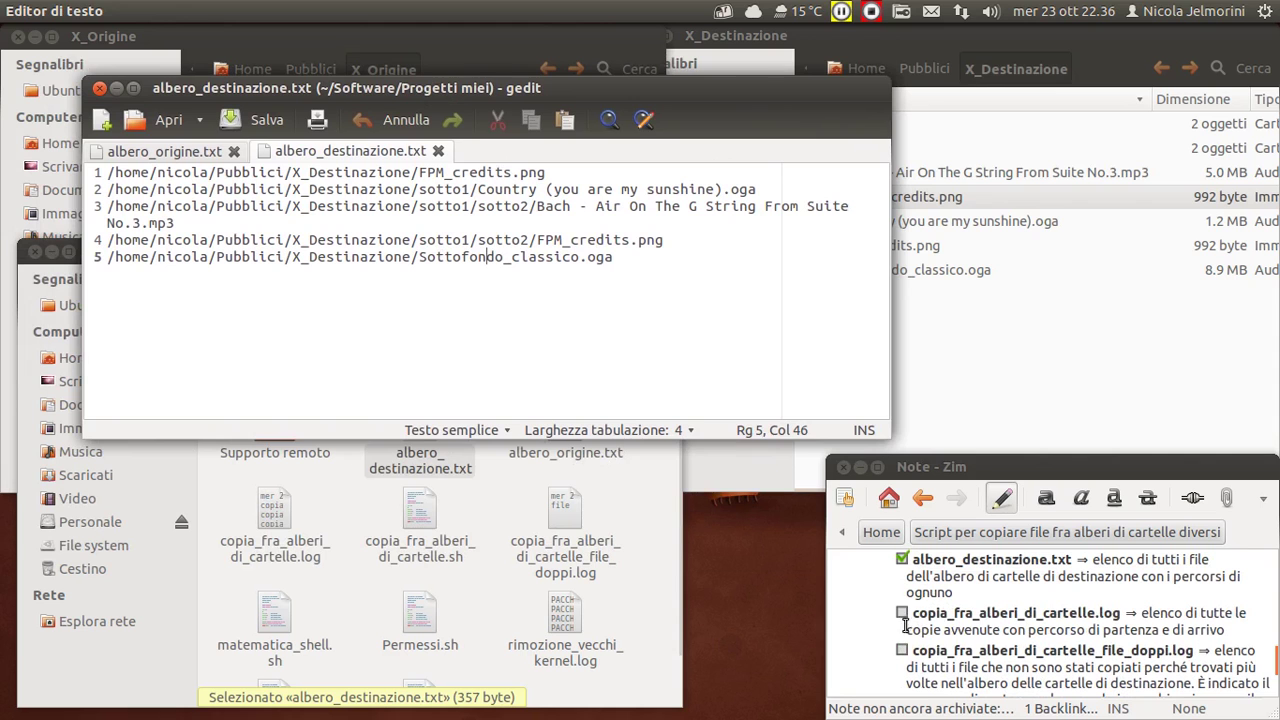
pyautogui.click(902, 614)
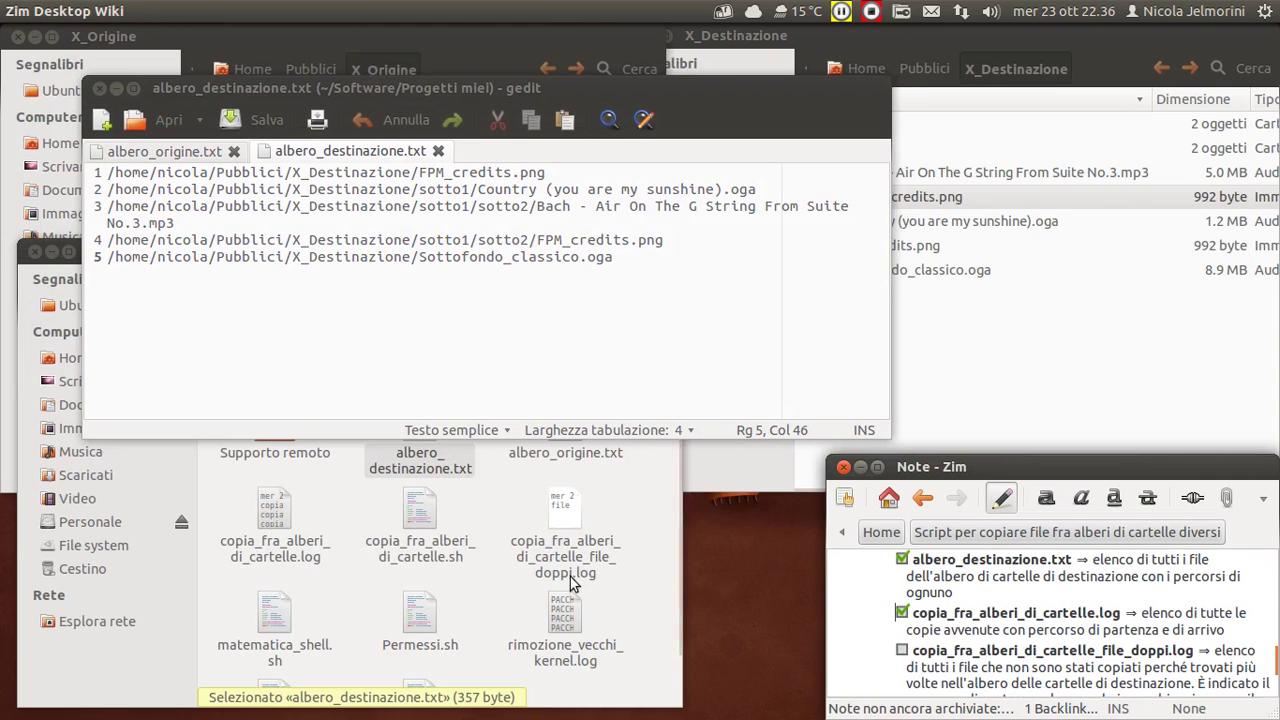
# Step: Open copia_fra_alberi_di_cartelle.log from Progetti miei and widen the editor window so its long lines fit better
pyautogui.moveTo(468, 87); pyautogui.dragTo(427, 44)
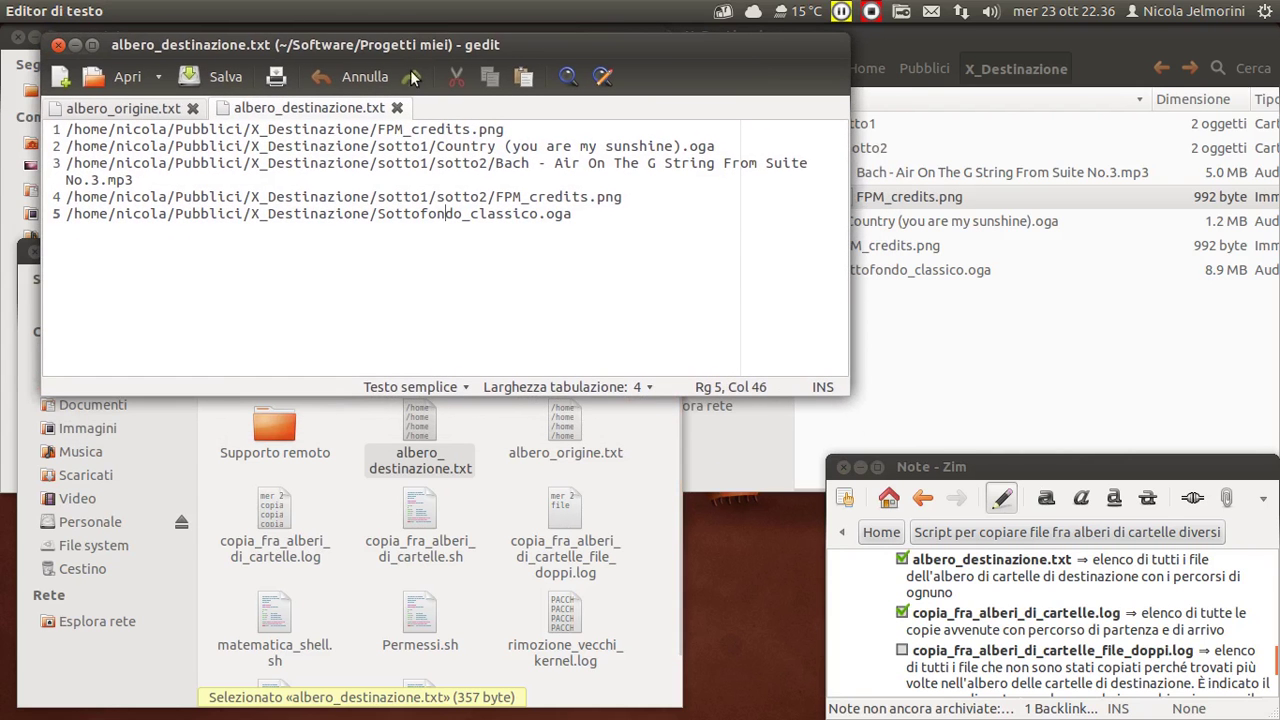
pyautogui.click(277, 519)
pyautogui.doubleClick(277, 519)
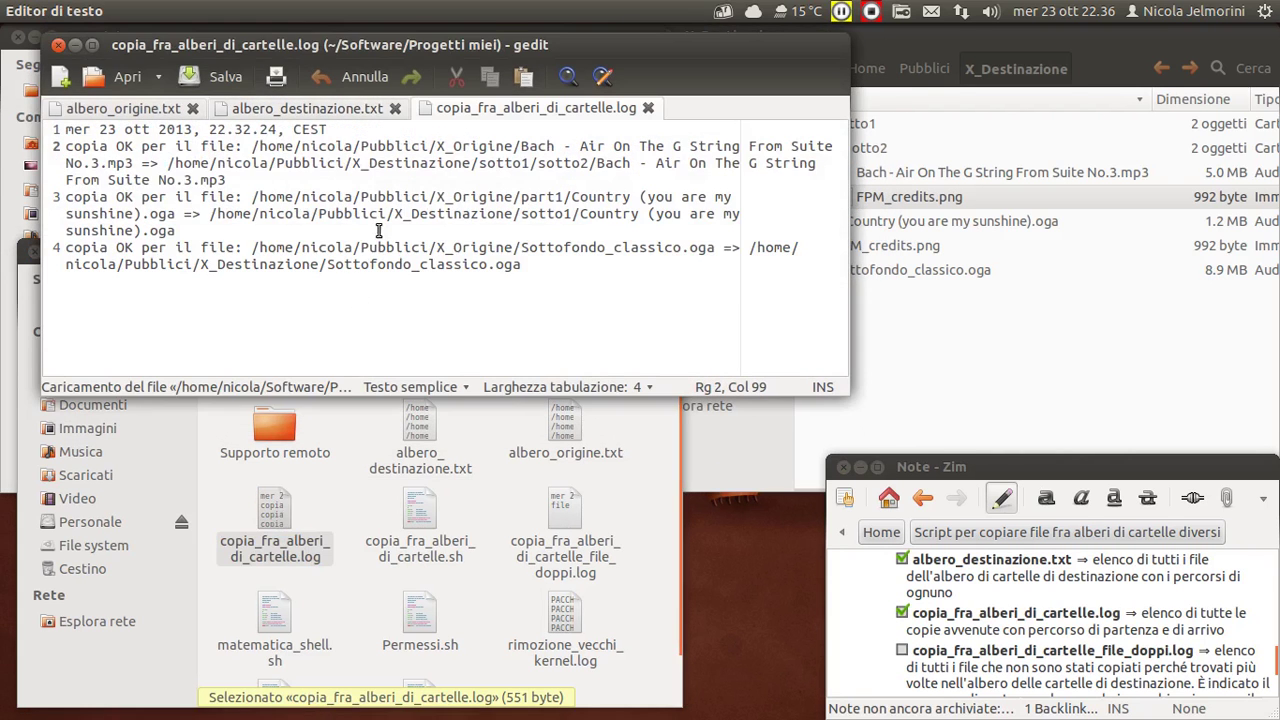
pyautogui.moveTo(849, 250); pyautogui.dragTo(1160, 222)
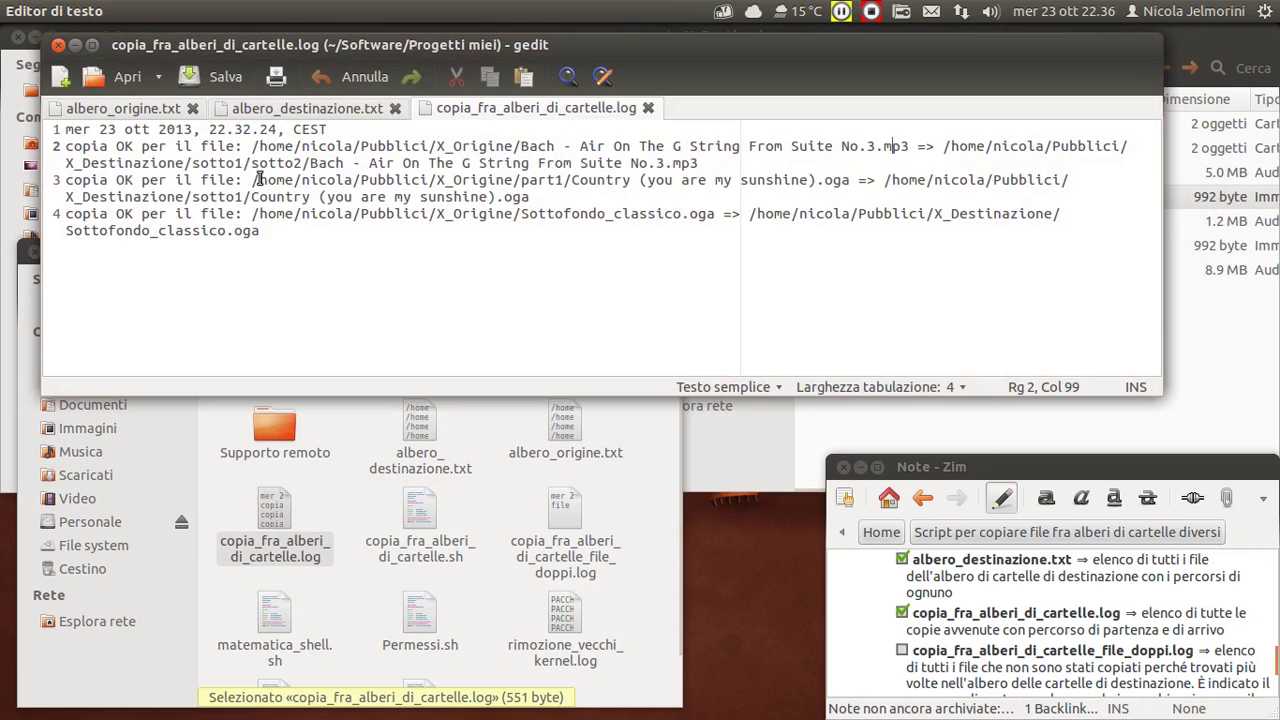
# Step: Go through copia_fra_alberi_di_cartelle.log, highlighting the date line, the source and destination paths of the copied files, and the name Sottofondo_classico.oga
pyautogui.moveTo(351, 126); pyautogui.dragTo(63, 133)
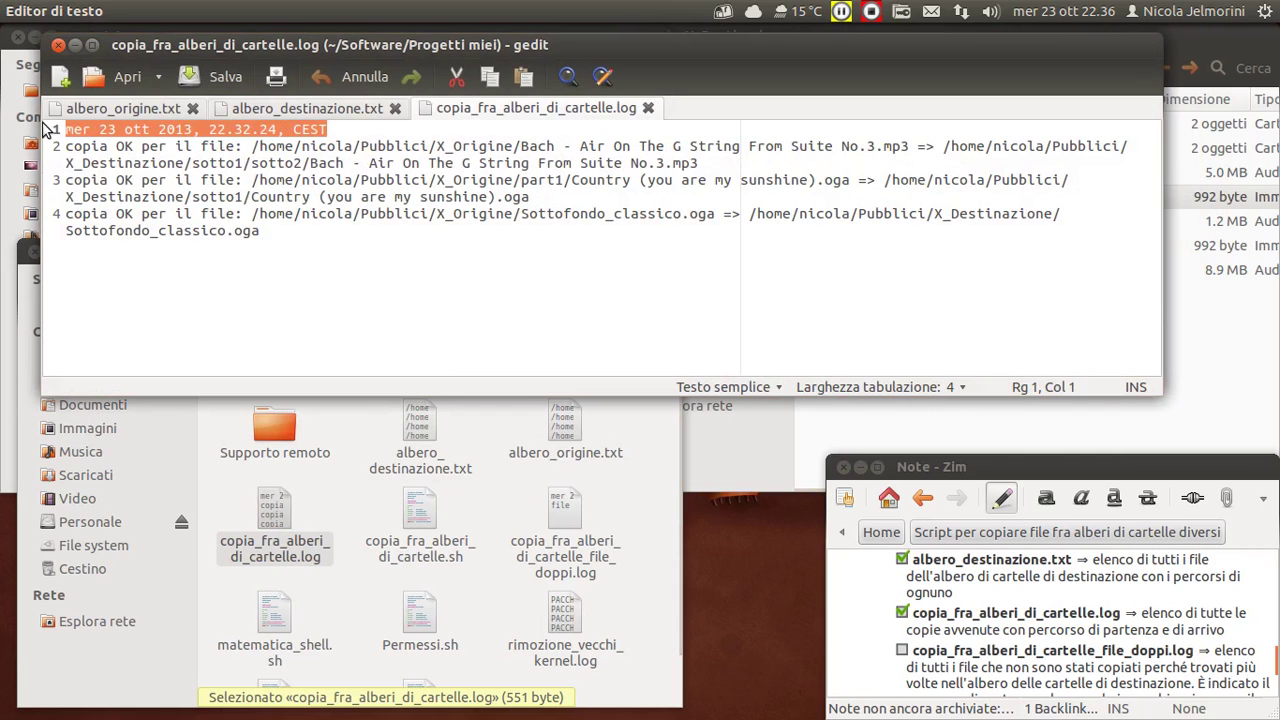
pyautogui.click(75, 146)
pyautogui.click(99, 180)
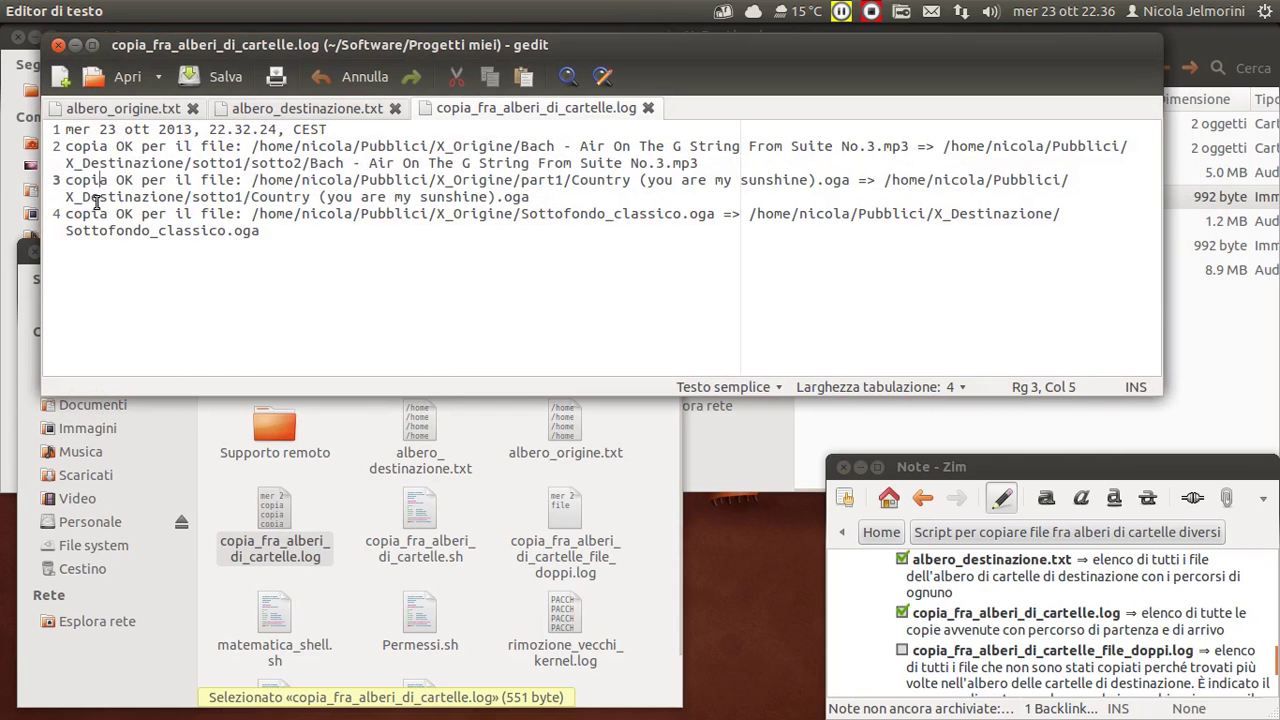
pyautogui.click(110, 147)
pyautogui.click(112, 224)
pyautogui.click(116, 214)
pyautogui.moveTo(252, 148); pyautogui.dragTo(710, 165)
pyautogui.moveTo(206, 180); pyautogui.dragTo(868, 226)
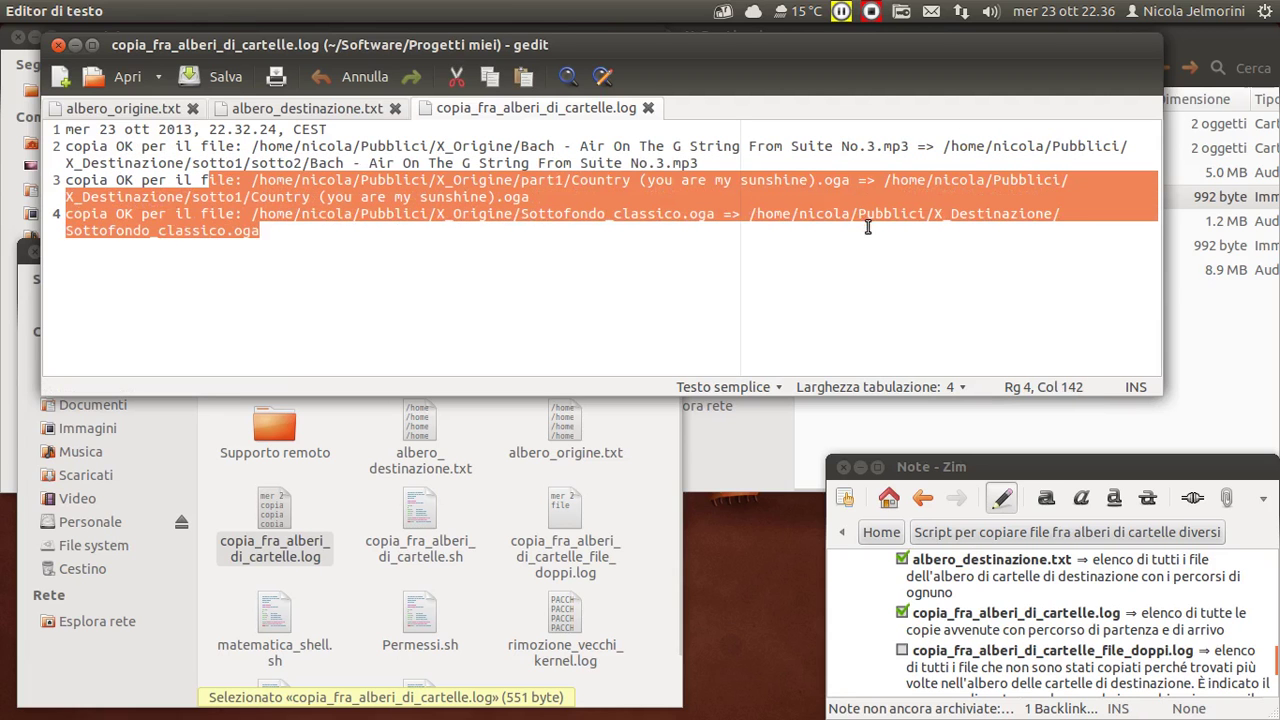
pyautogui.click(868, 240)
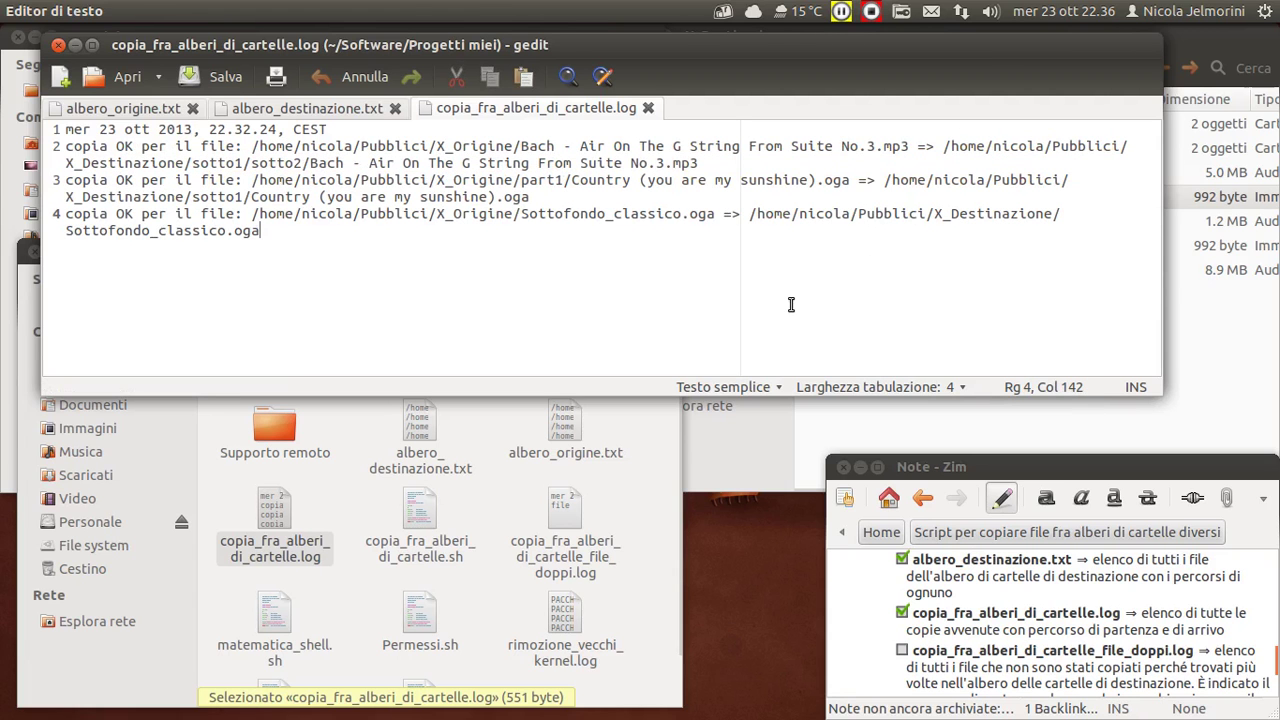
pyautogui.click(393, 148)
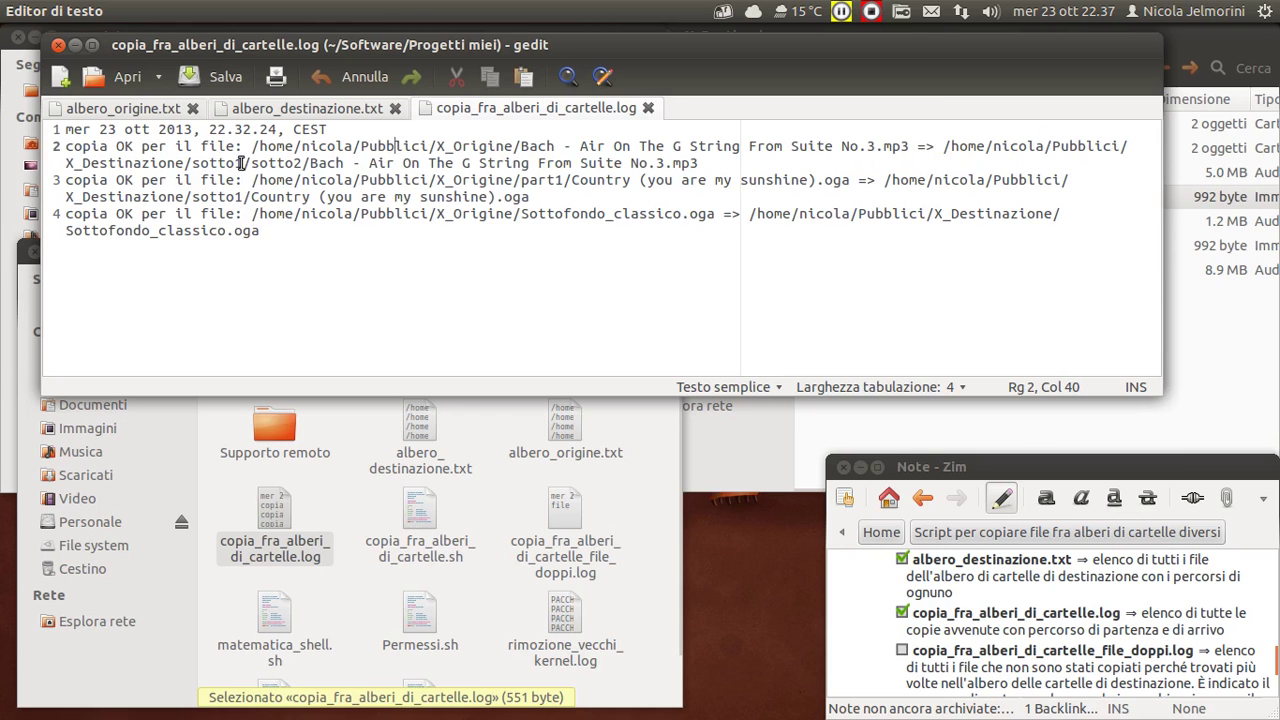
pyautogui.moveTo(244, 213); pyautogui.dragTo(378, 229)
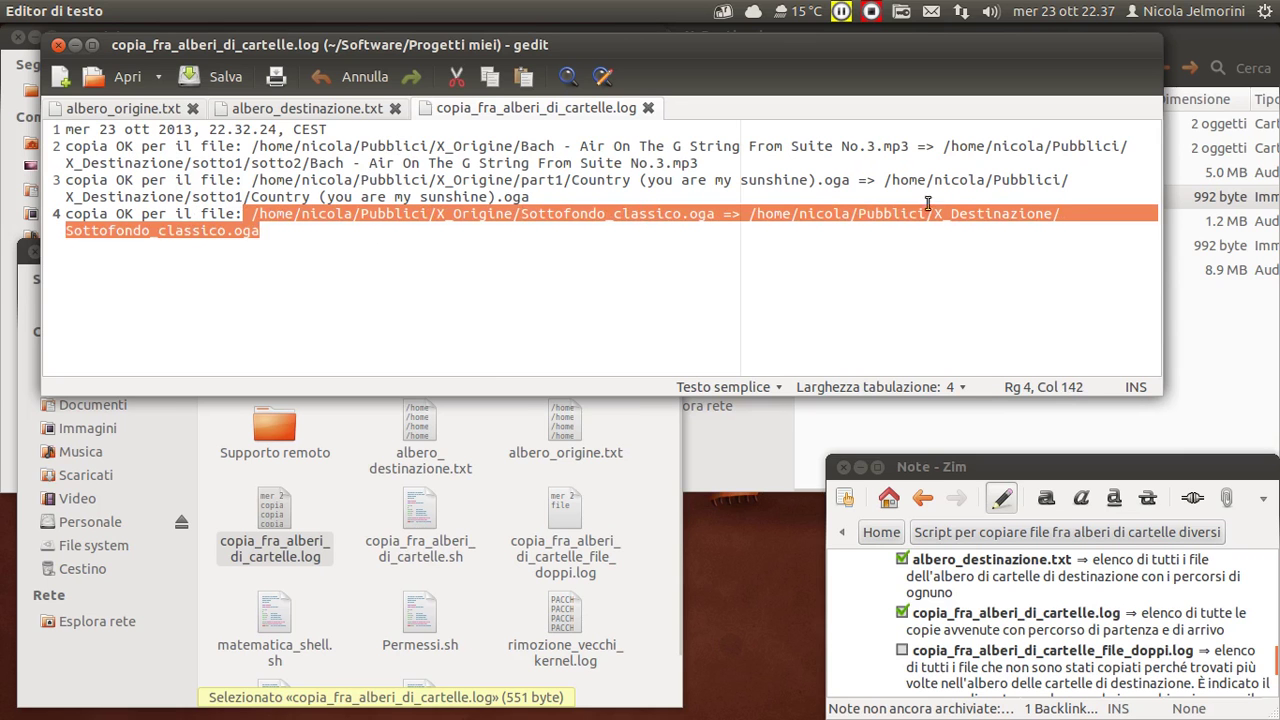
pyautogui.click(449, 243)
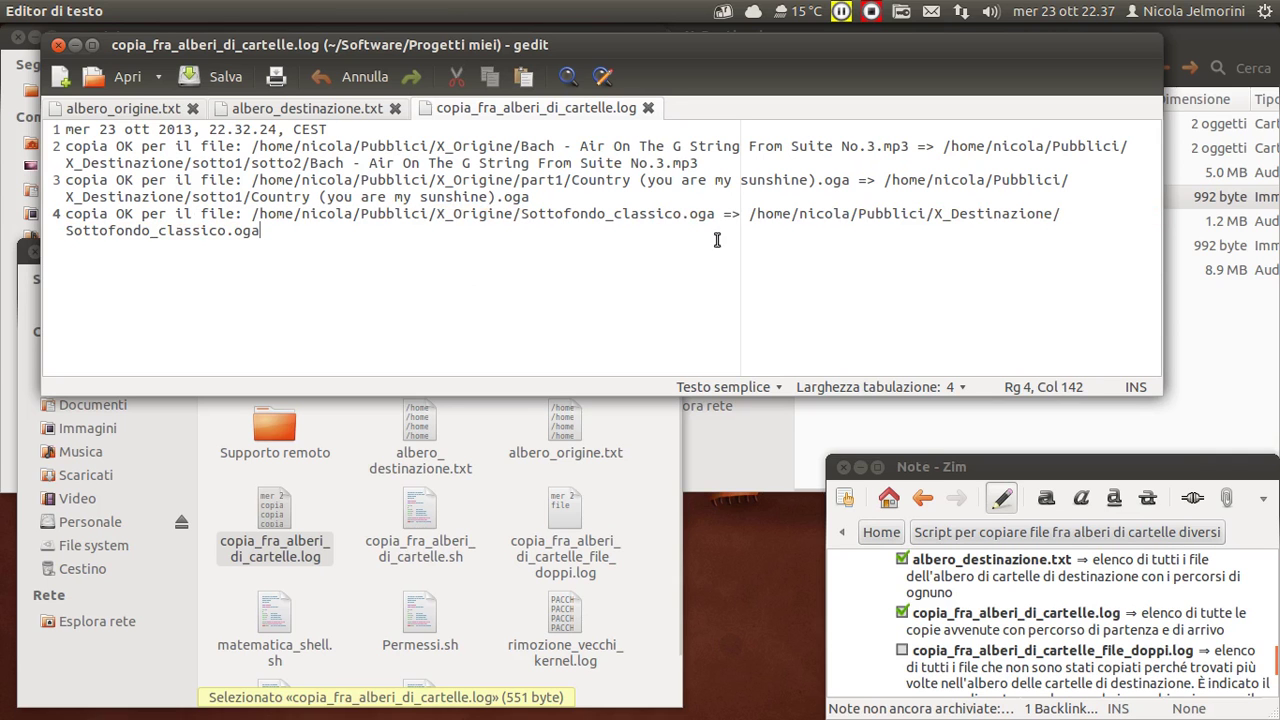
pyautogui.moveTo(716, 213); pyautogui.dragTo(522, 211)
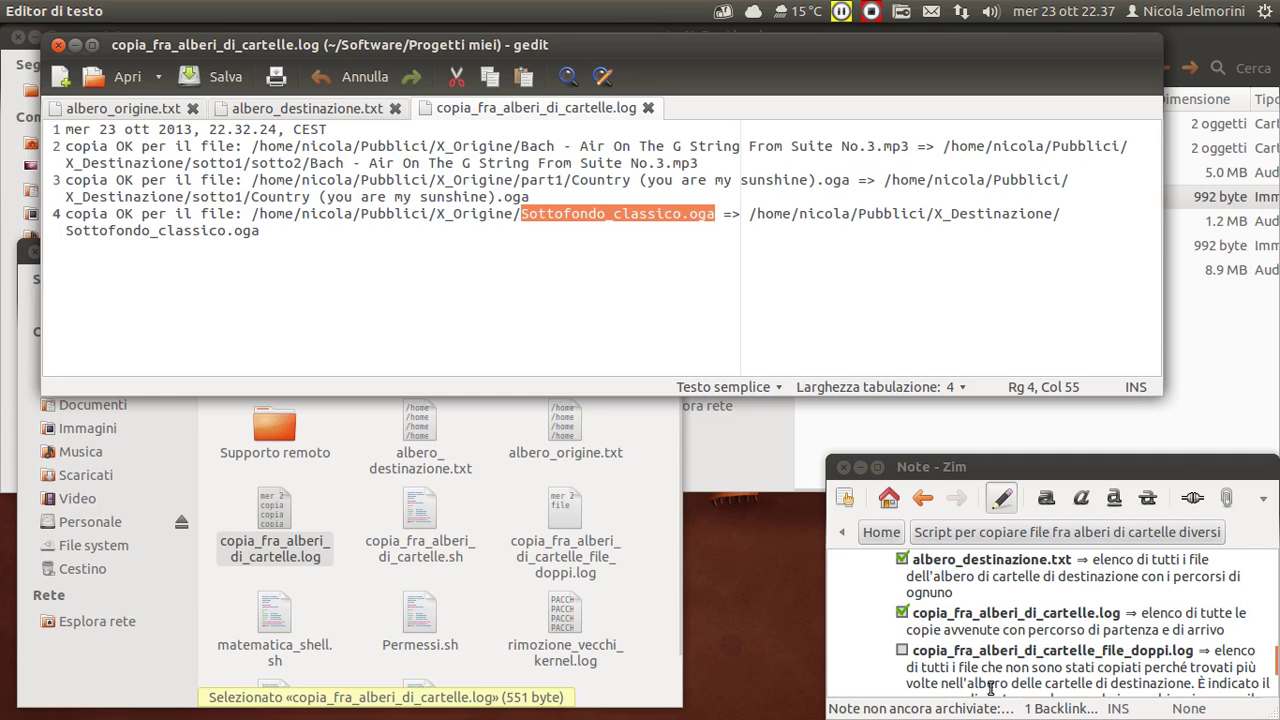
# Step: Tick copia_fra_alberi_di_cartelle_file_doppi.log in the notes as done and read through its description
pyautogui.scroll(-1, 960, 650)
pyautogui.click(901, 624)
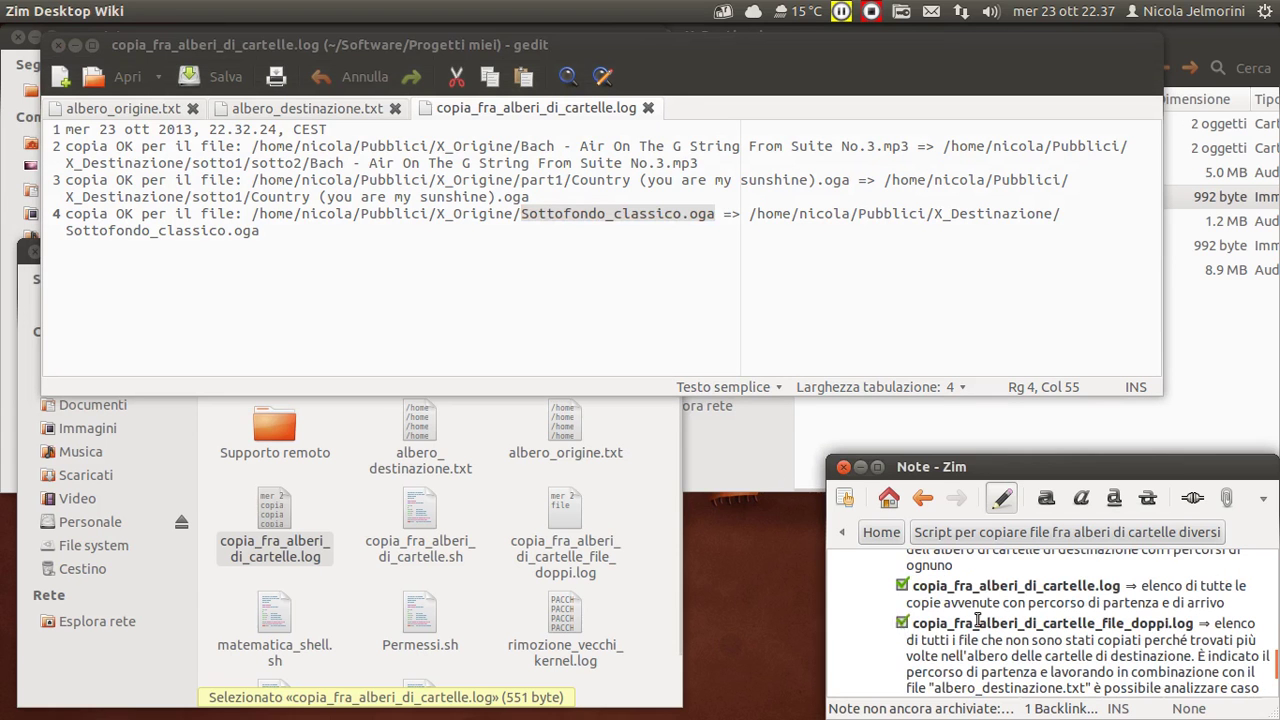
pyautogui.scroll(-1, 940, 625)
pyautogui.scroll(-1, 978, 620)
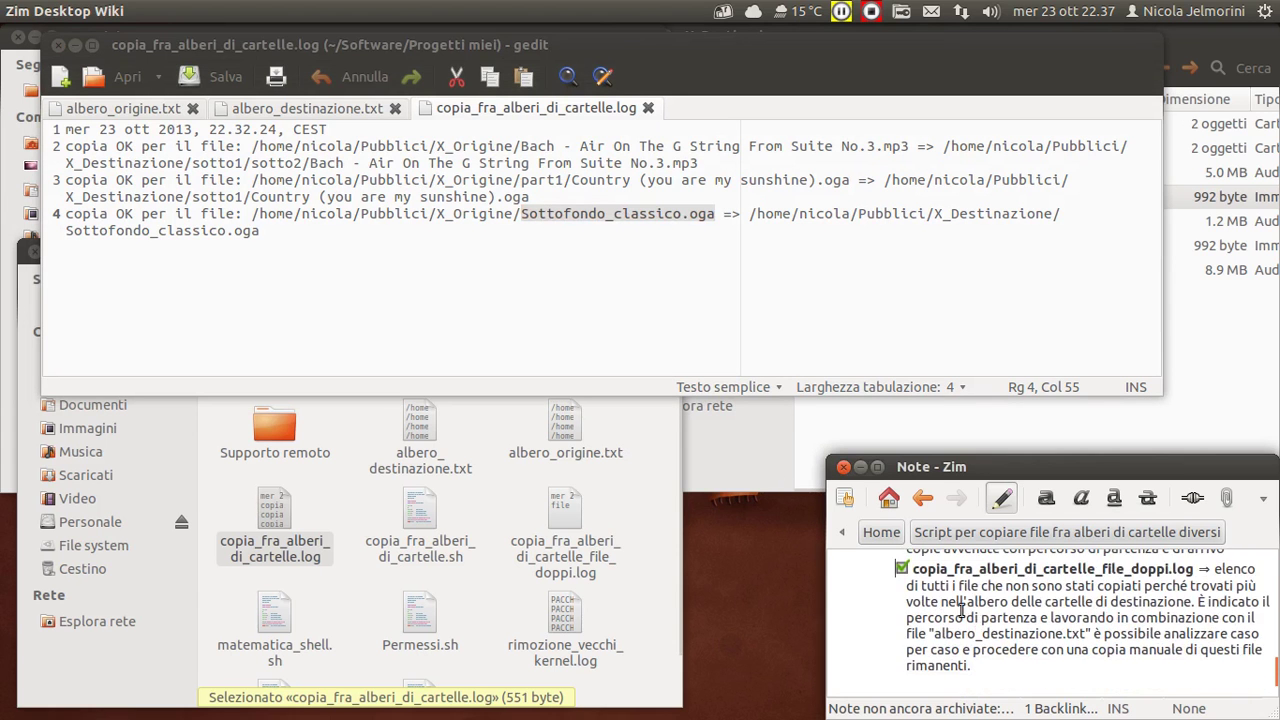
pyautogui.scroll(-3, 1120, 625)
pyautogui.scroll(4, 1110, 626)
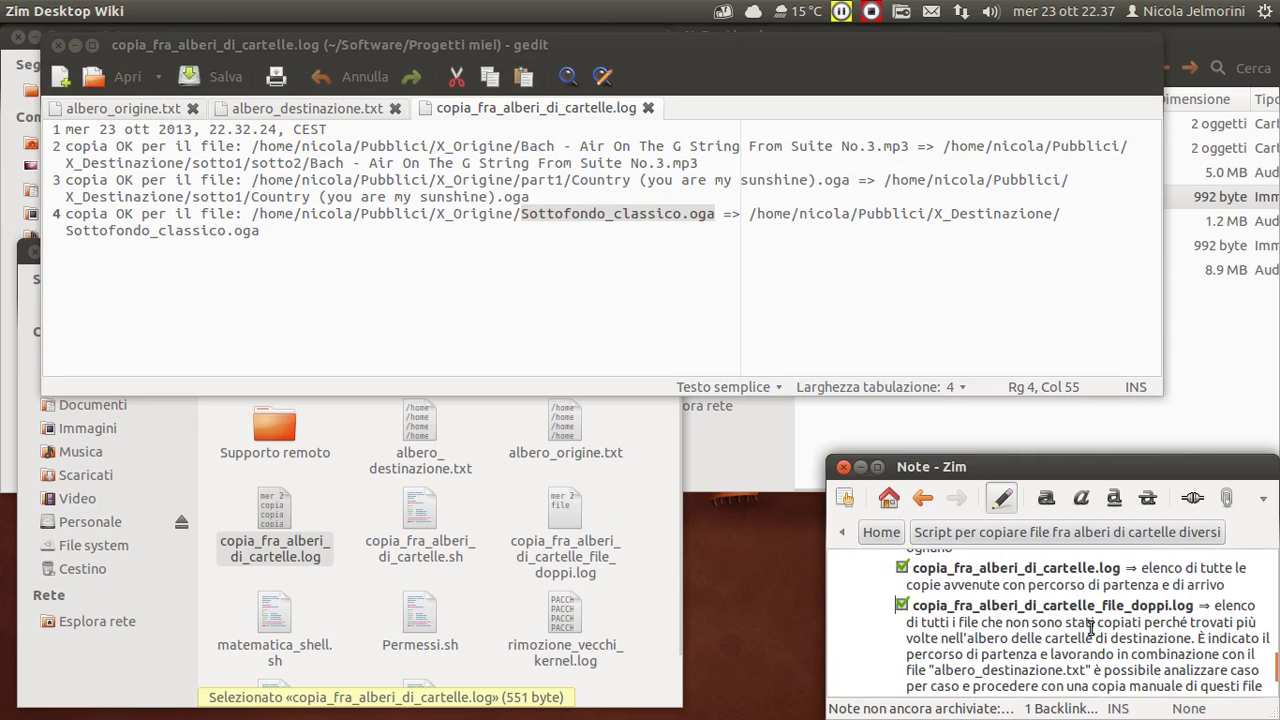
pyautogui.scroll(-2, 1091, 628)
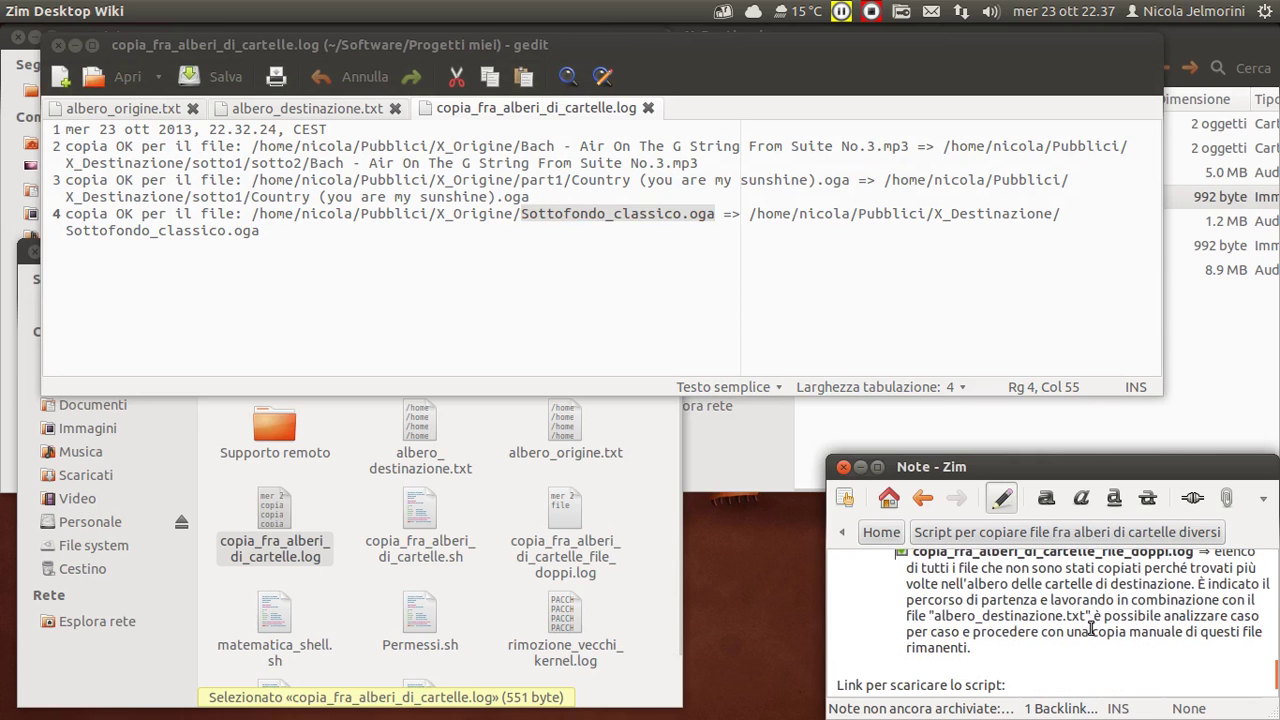
# Step: Open copia_fra_alberi_di_cartelle_file_doppi.log from Progetti miei and examine its date line and the path of the uncopied file, highlighting FPM_credits.png
pyautogui.doubleClick(620, 43)
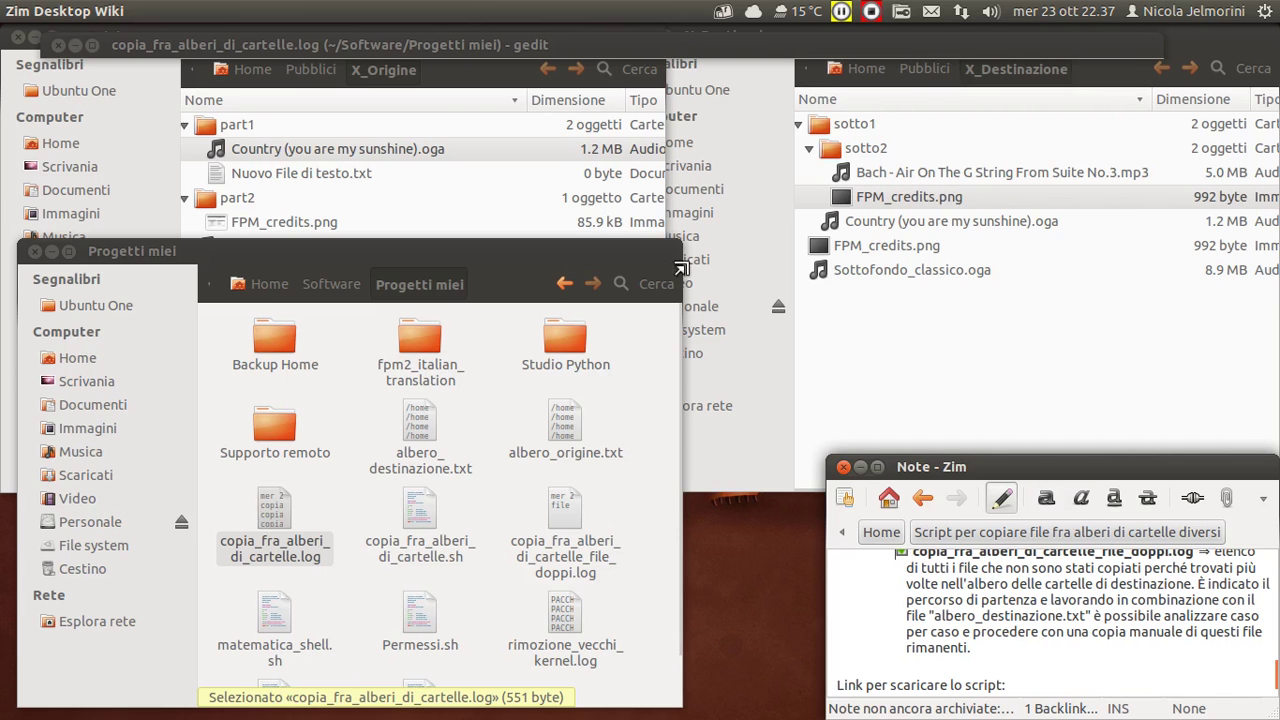
pyautogui.doubleClick(565, 512)
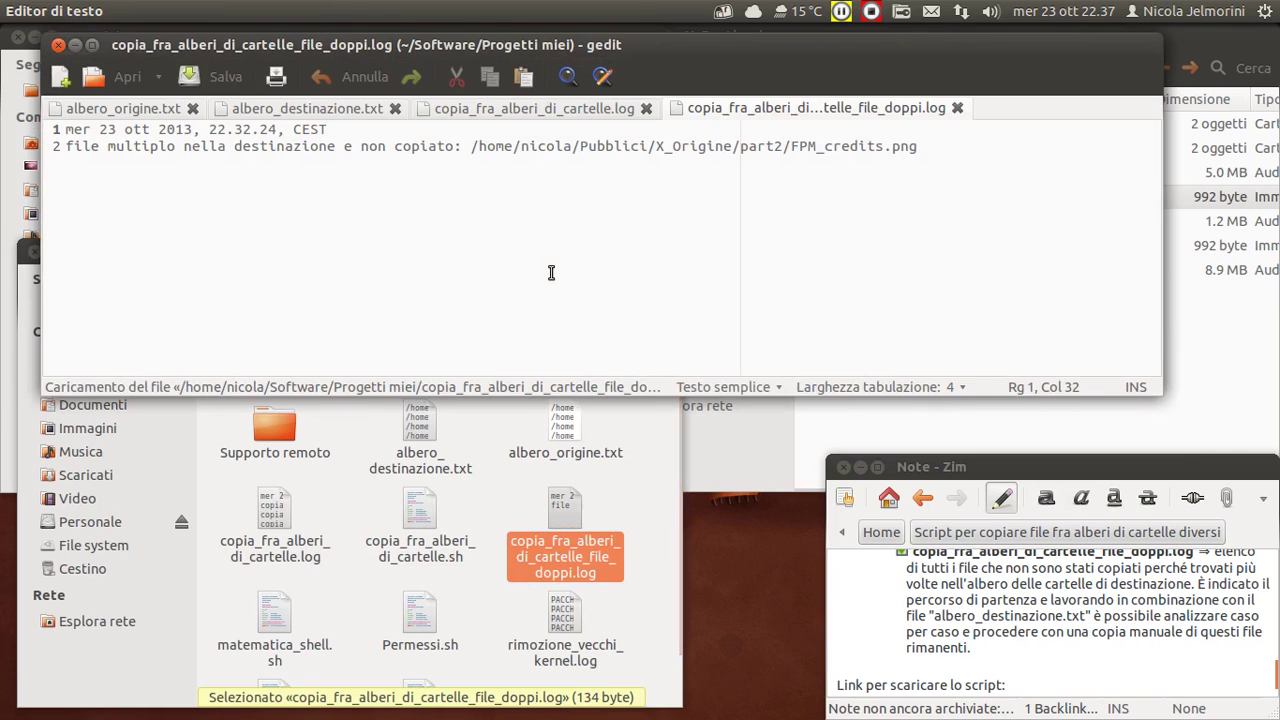
pyautogui.moveTo(70, 135); pyautogui.dragTo(336, 131)
pyautogui.click(122, 164)
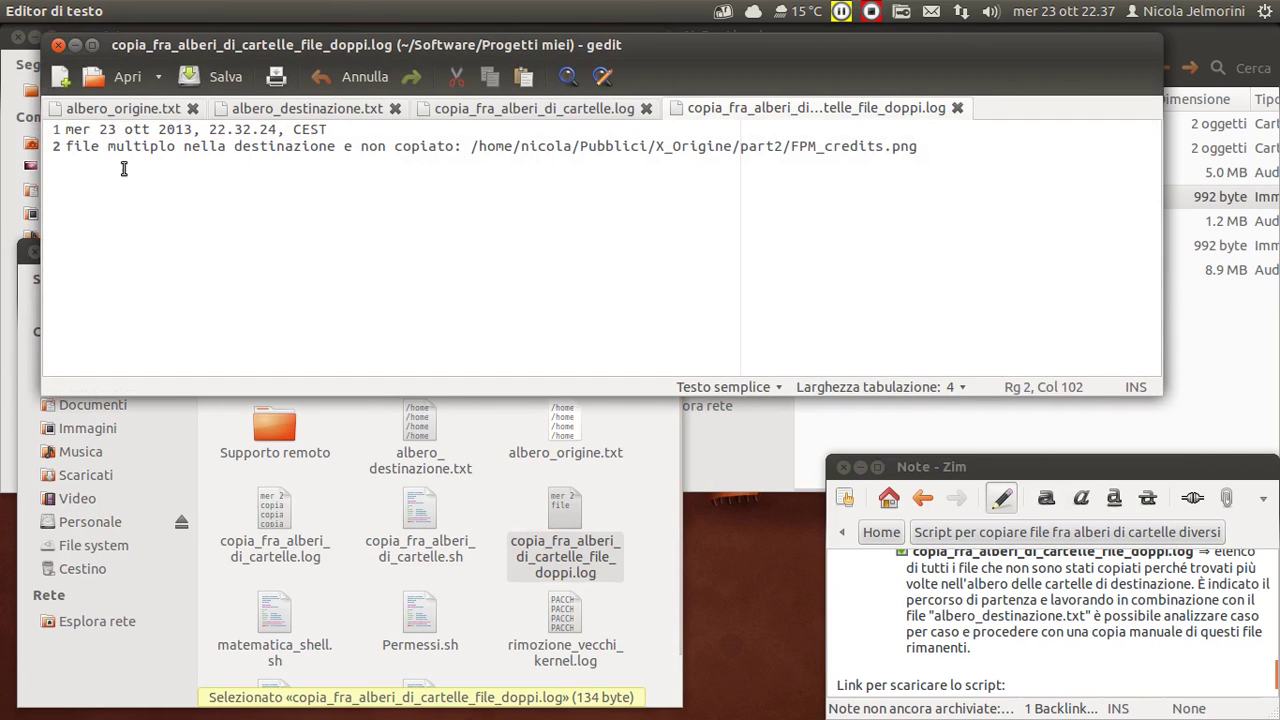
pyautogui.moveTo(74, 146); pyautogui.dragTo(919, 142)
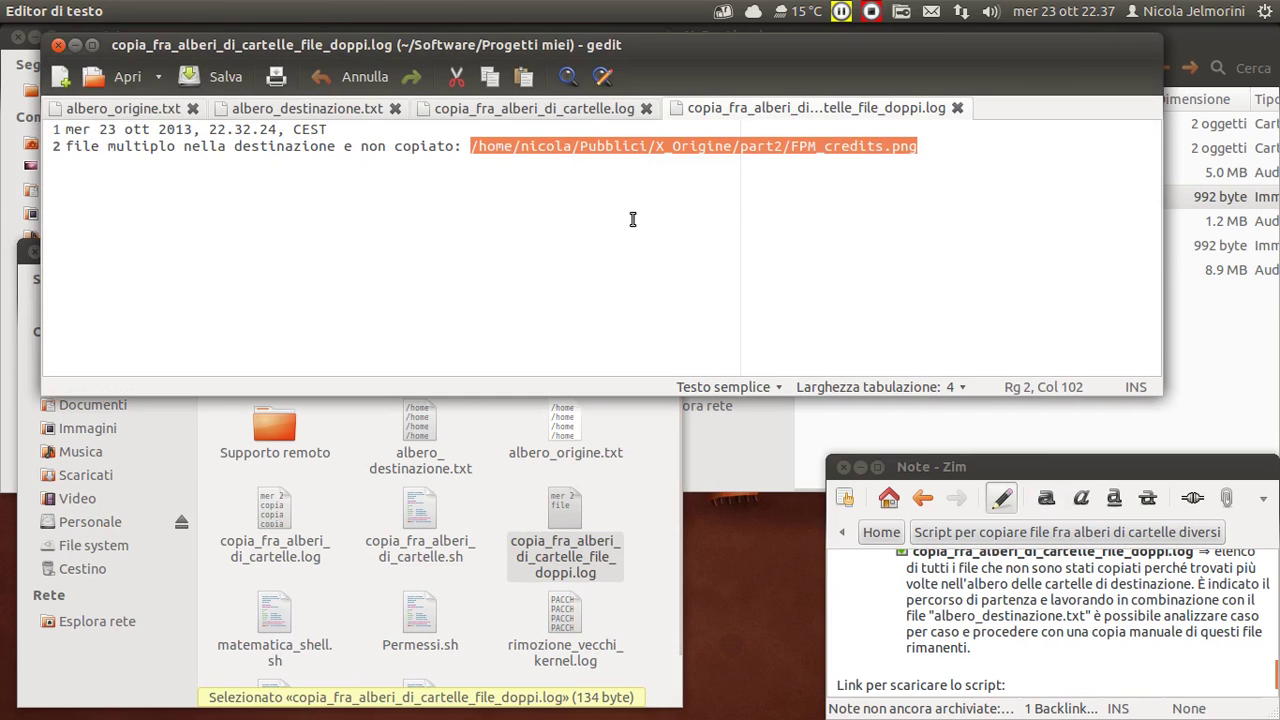
pyautogui.click(934, 148)
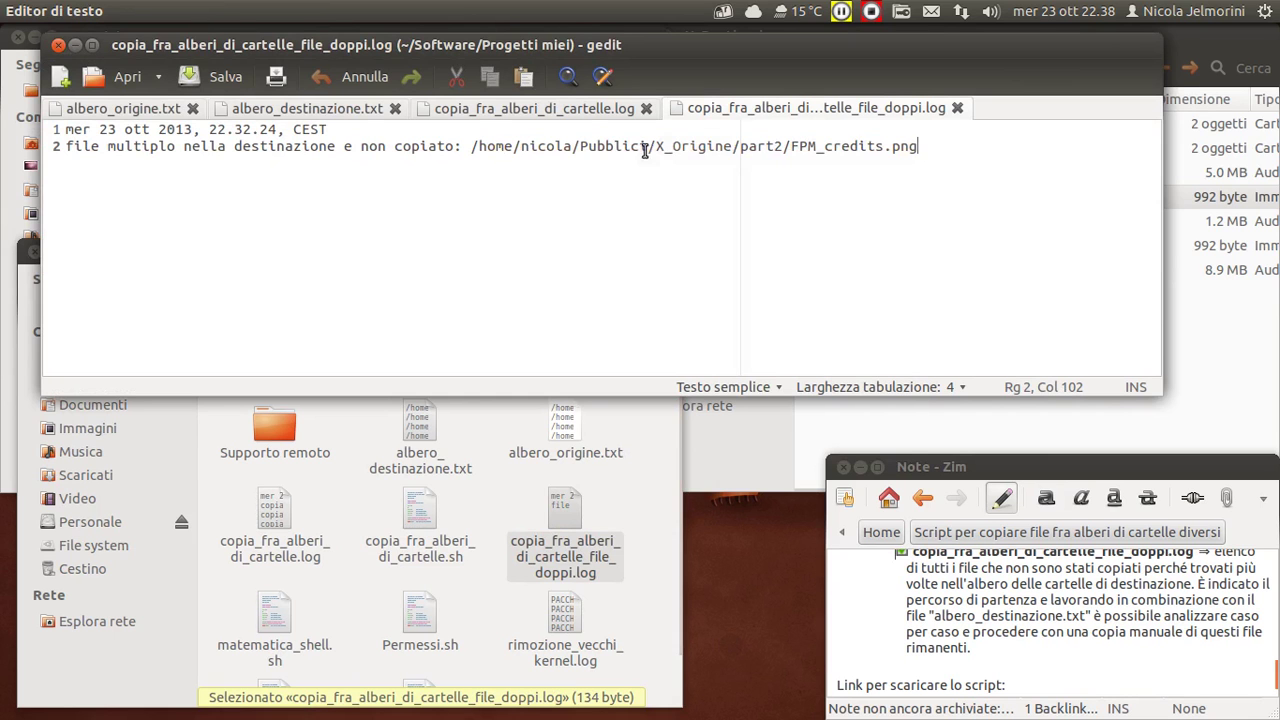
pyautogui.moveTo(641, 148); pyautogui.dragTo(921, 141)
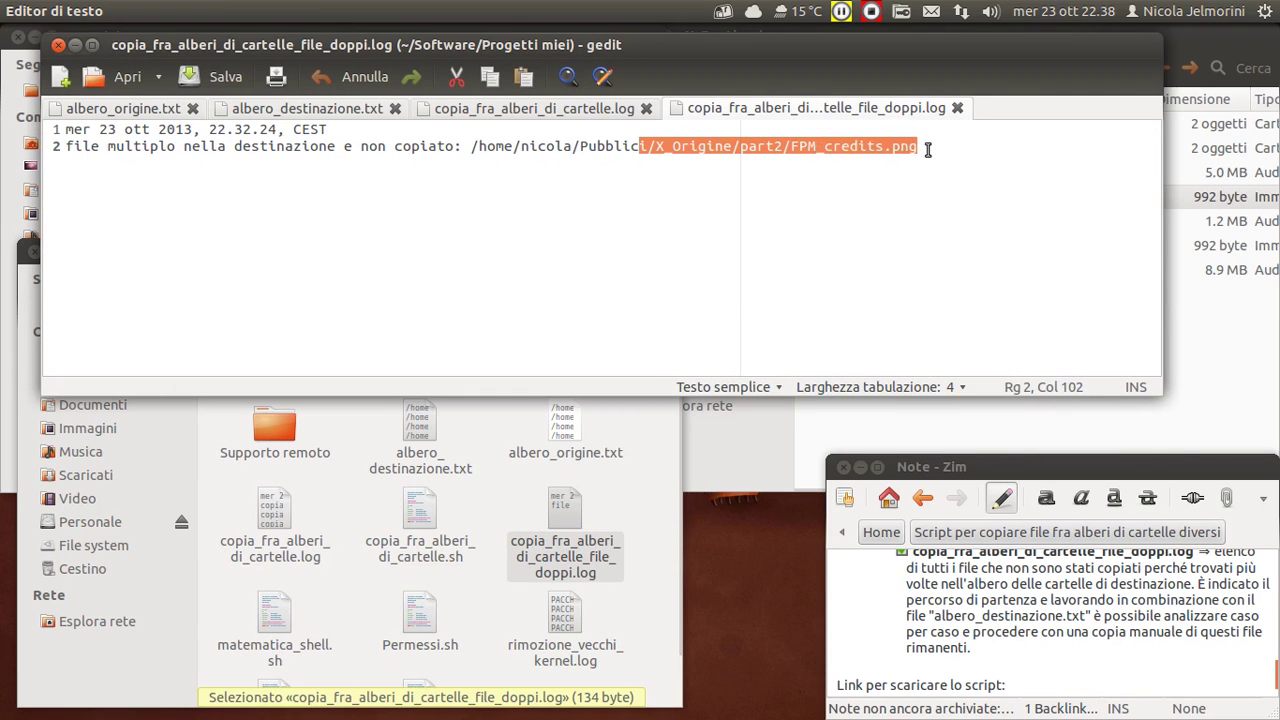
pyautogui.click(928, 148)
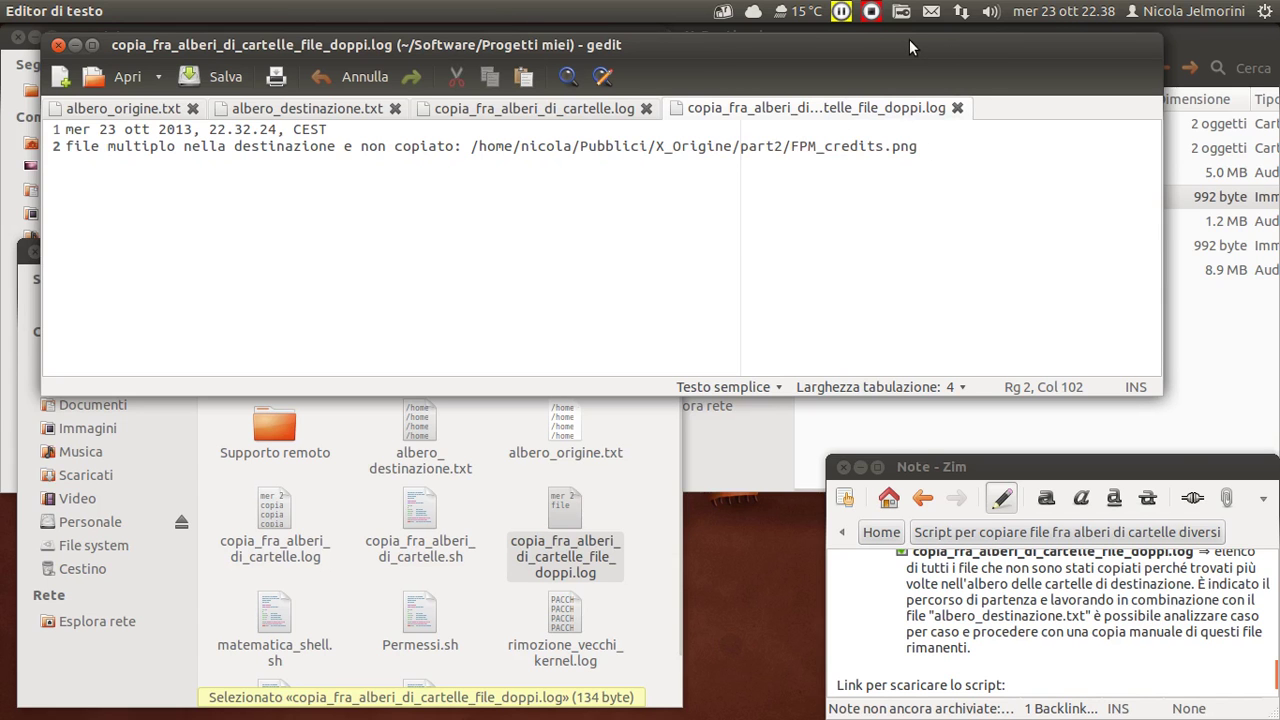
pyautogui.doubleClick(743, 46)
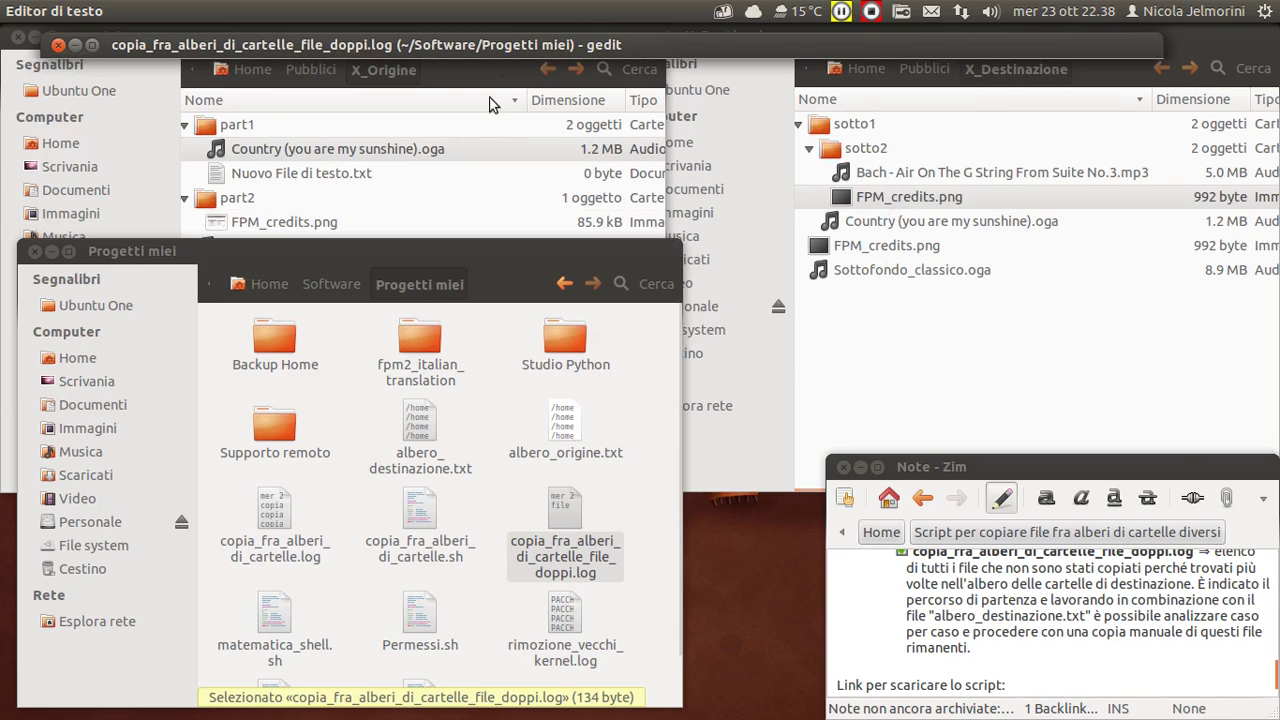
pyautogui.doubleClick(495, 46)
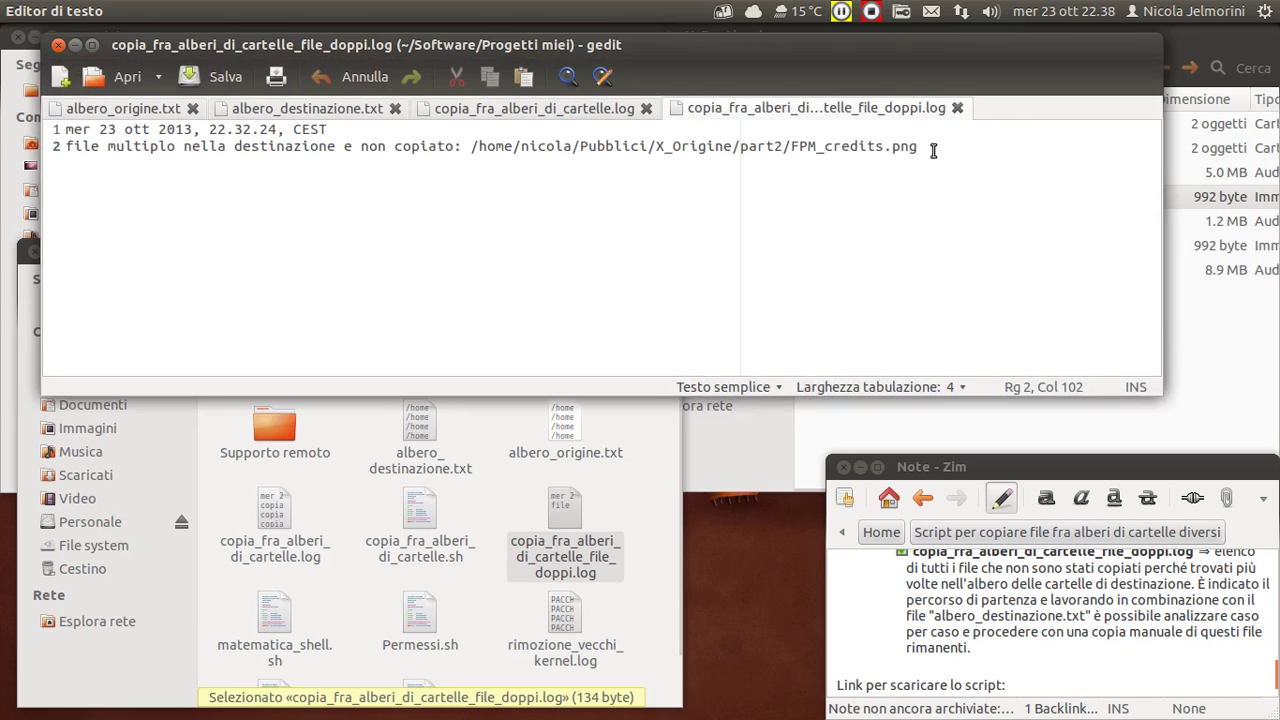
pyautogui.moveTo(932, 149); pyautogui.dragTo(791, 147)
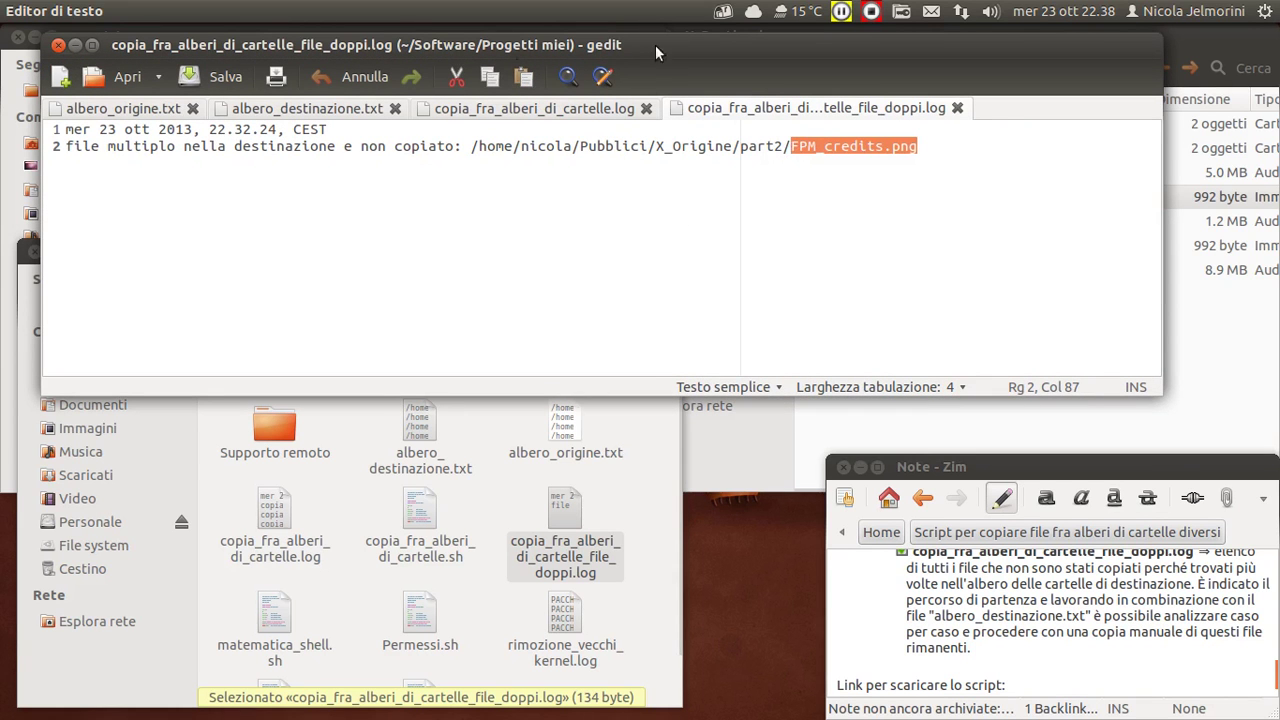
# Step: Close the text editor and compare FPM_credits.png in X_Origine's part2 with the same-named files in sotto2 and the root of X_Destinazione
pyautogui.click(58, 45)
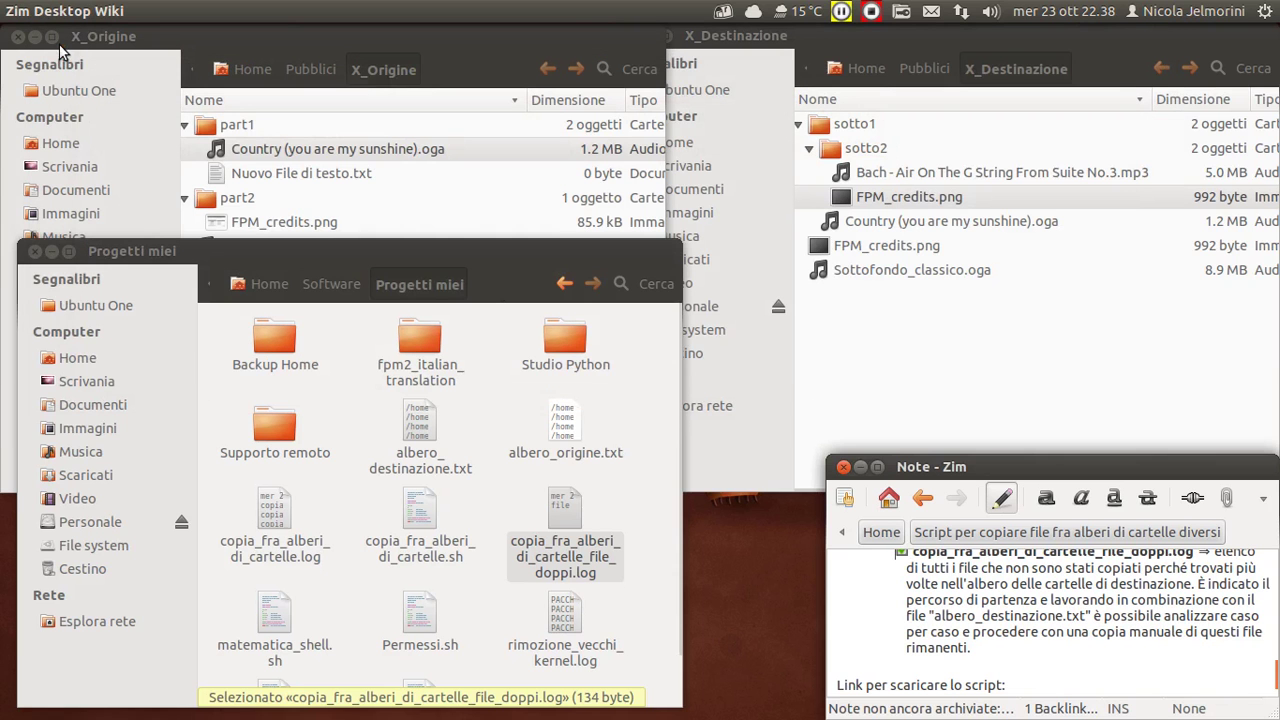
pyautogui.click(309, 40)
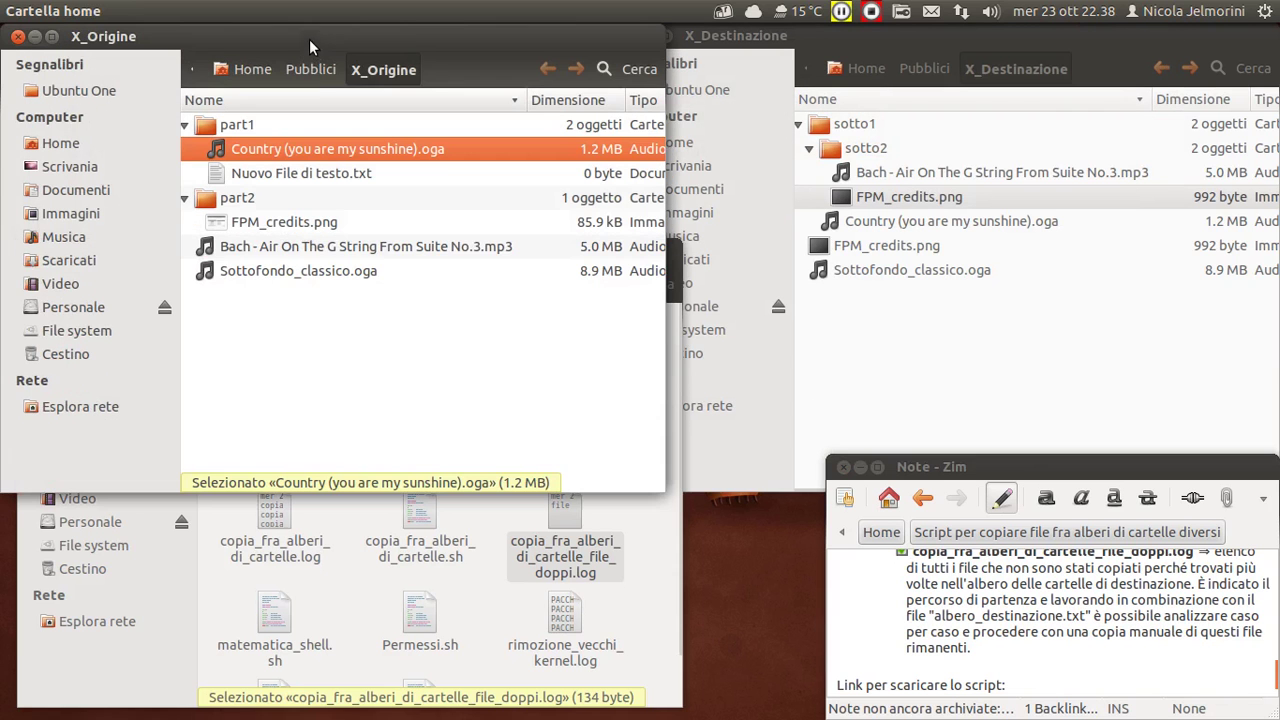
pyautogui.click(212, 232)
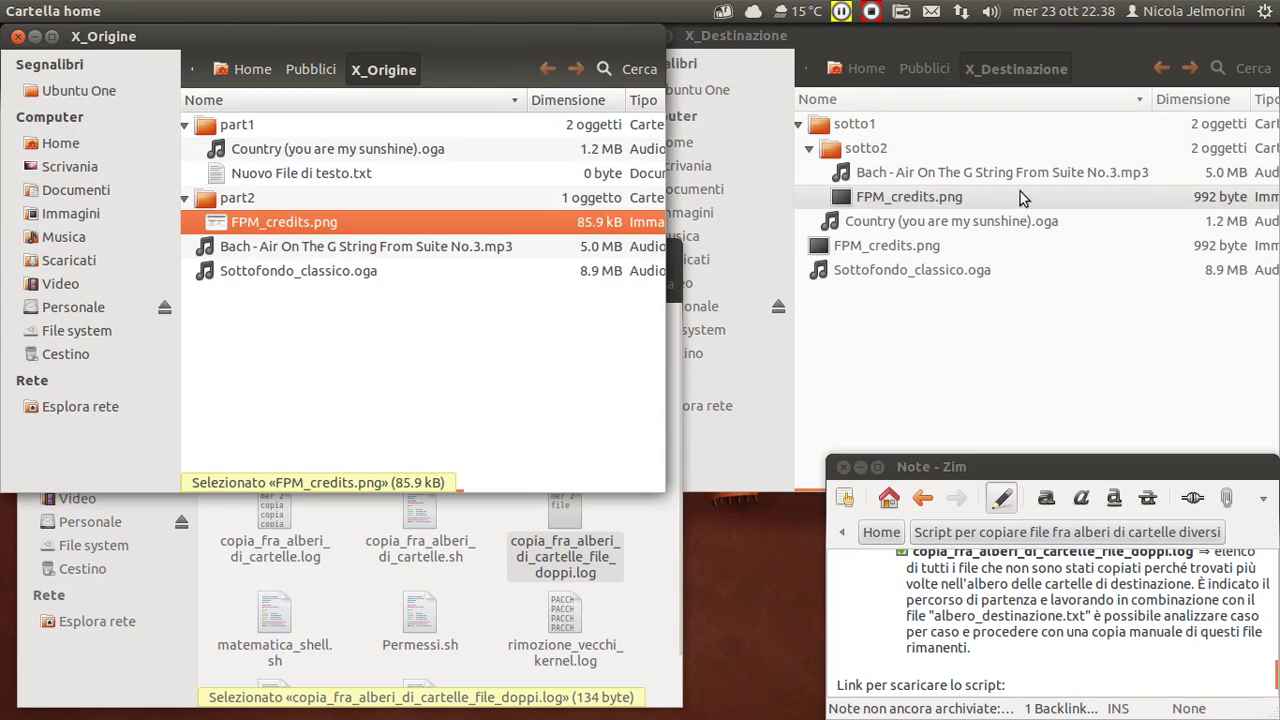
pyautogui.click(843, 200)
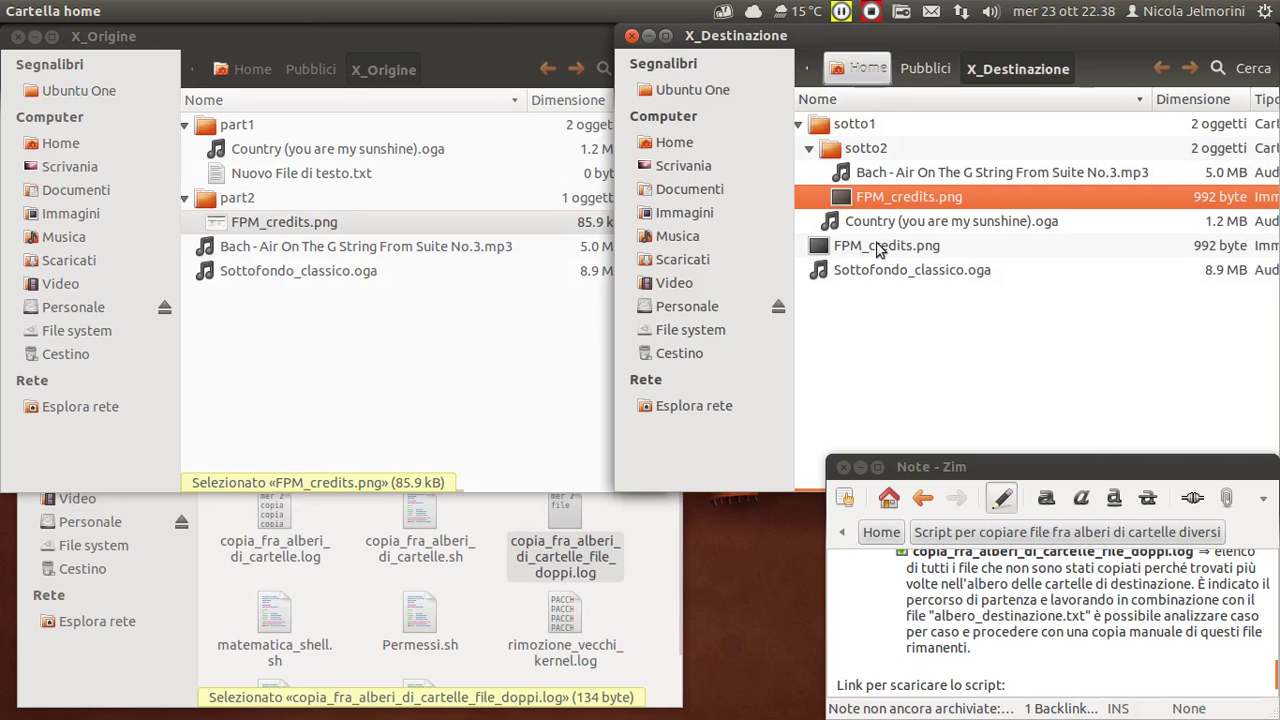
pyautogui.click(880, 250)
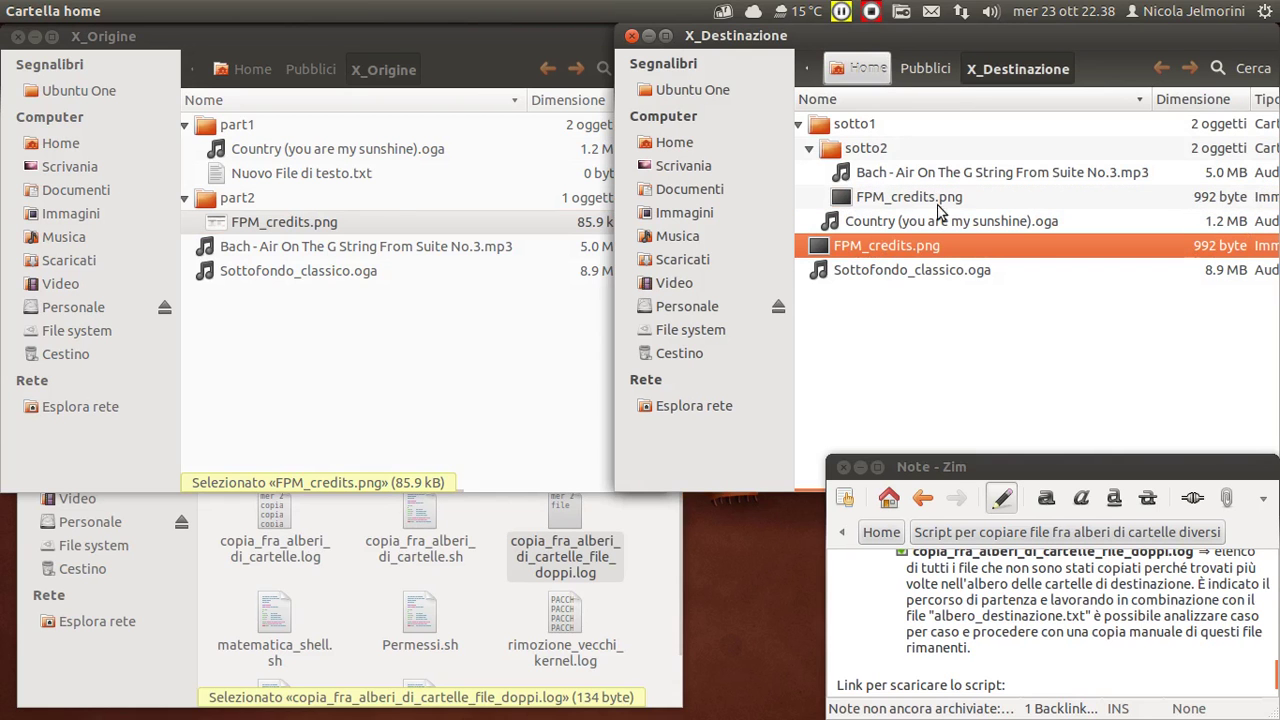
pyautogui.click(232, 225)
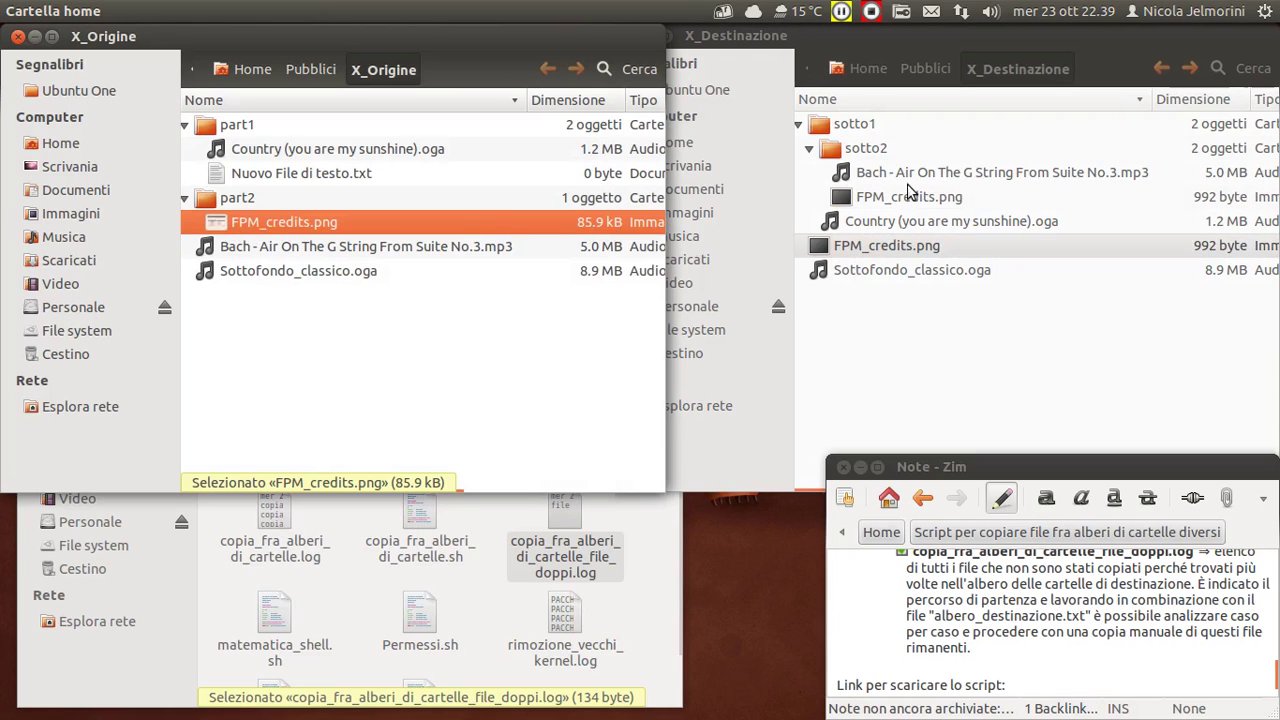
# Step: Show the script's download link at the end of the notes
pyautogui.click(1040, 592)
pyautogui.scroll(-2, 1040, 592)
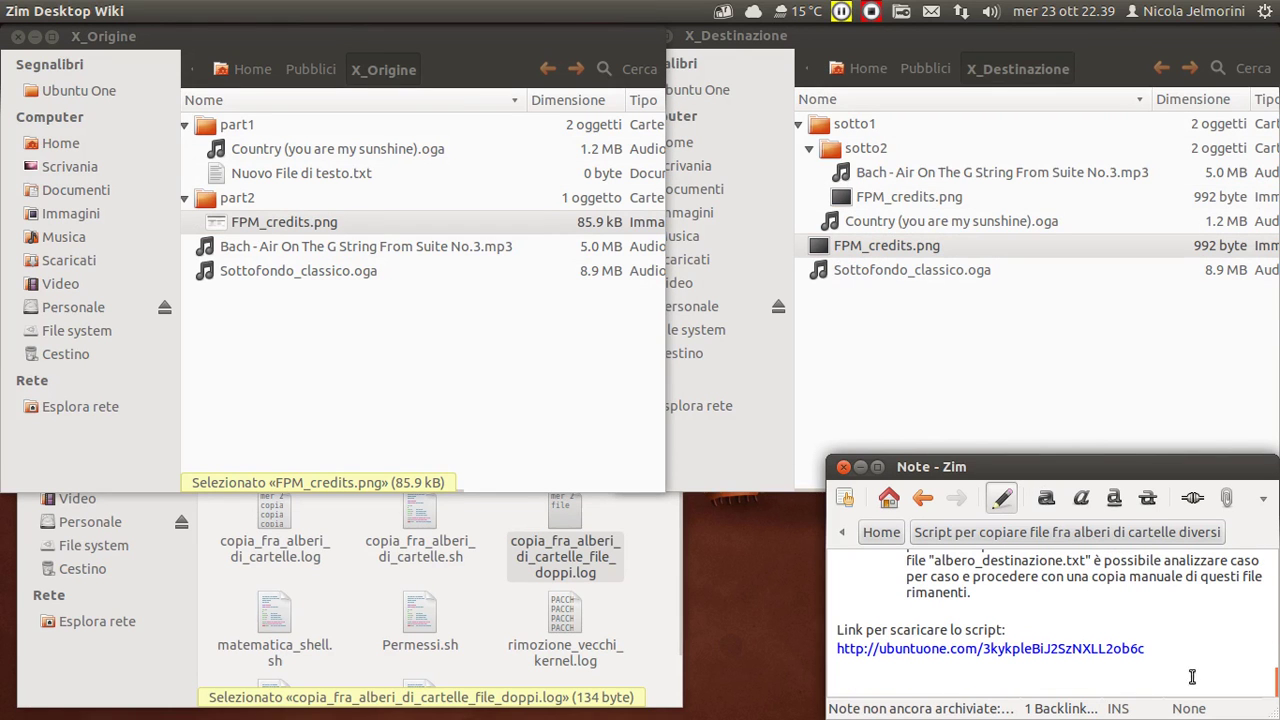
# Step: Highlight the download link in the notes and open copia_fra_alberi_di_cartelle.sh from Progetti miei to show its contents
pyautogui.moveTo(1175, 651); pyautogui.dragTo(830, 652)
pyautogui.click(850, 600)
pyautogui.click(412, 512)
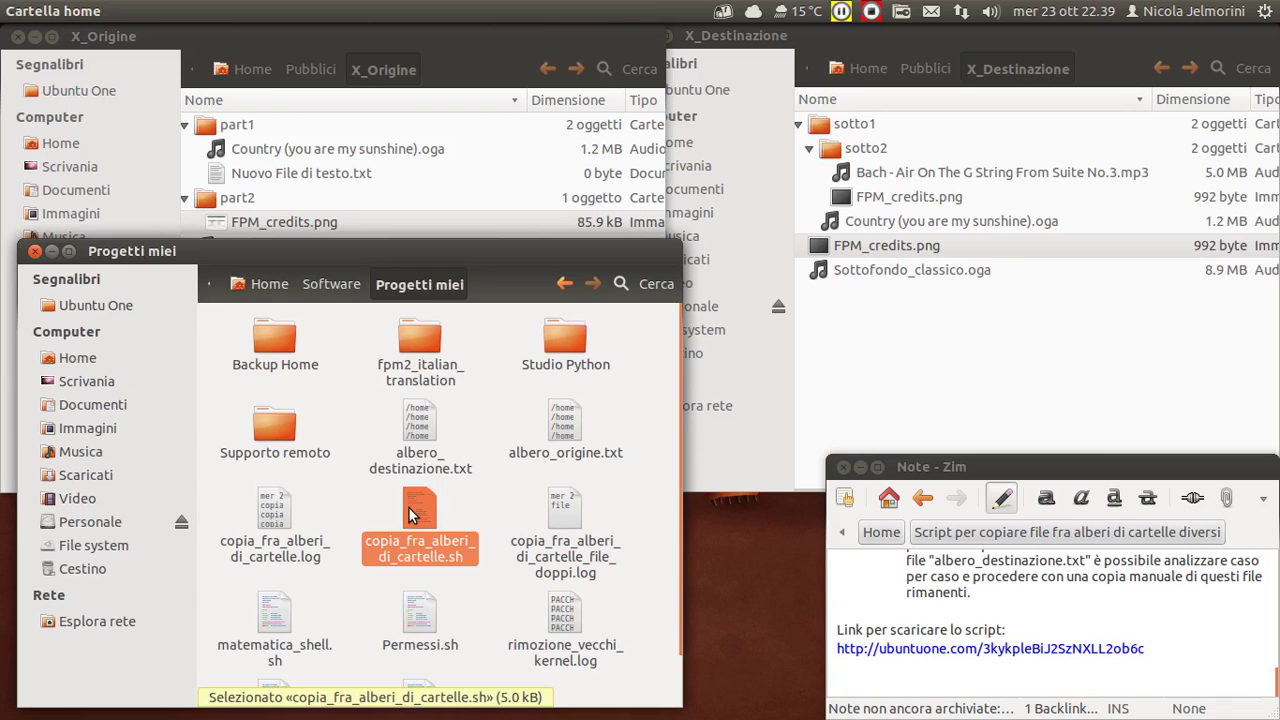
pyautogui.doubleClick(409, 508)
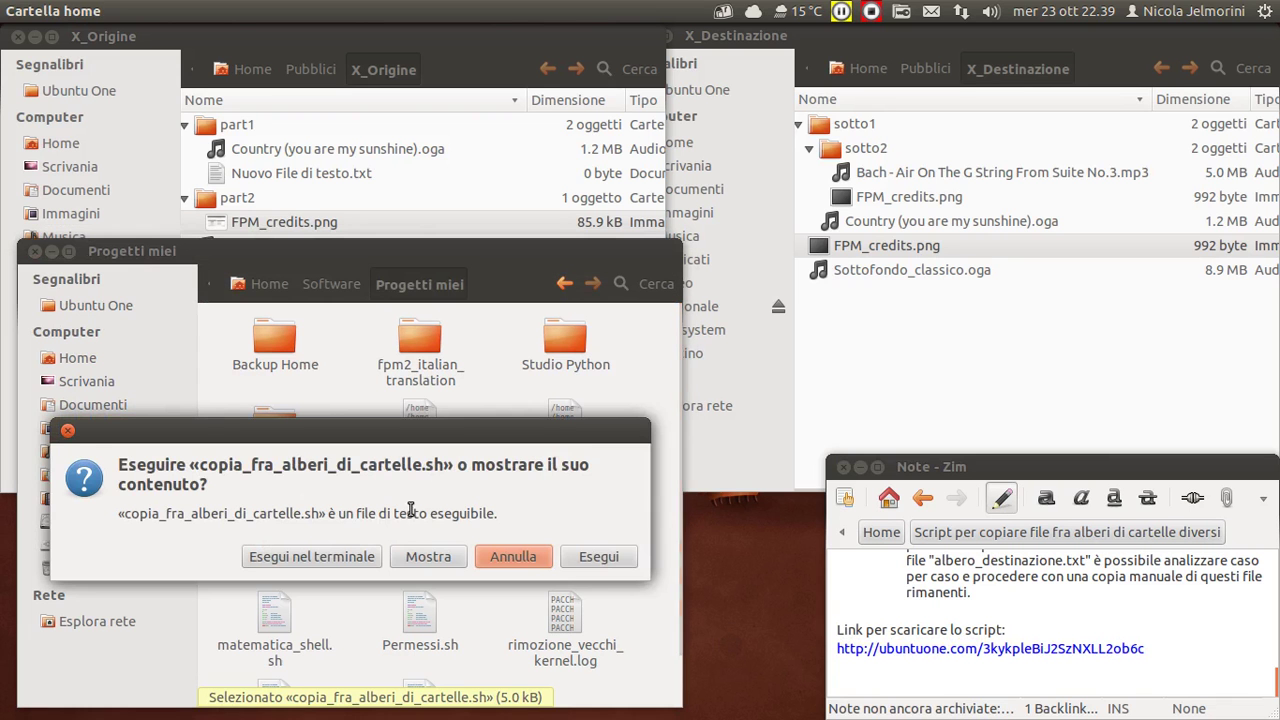
pyautogui.click(430, 557)
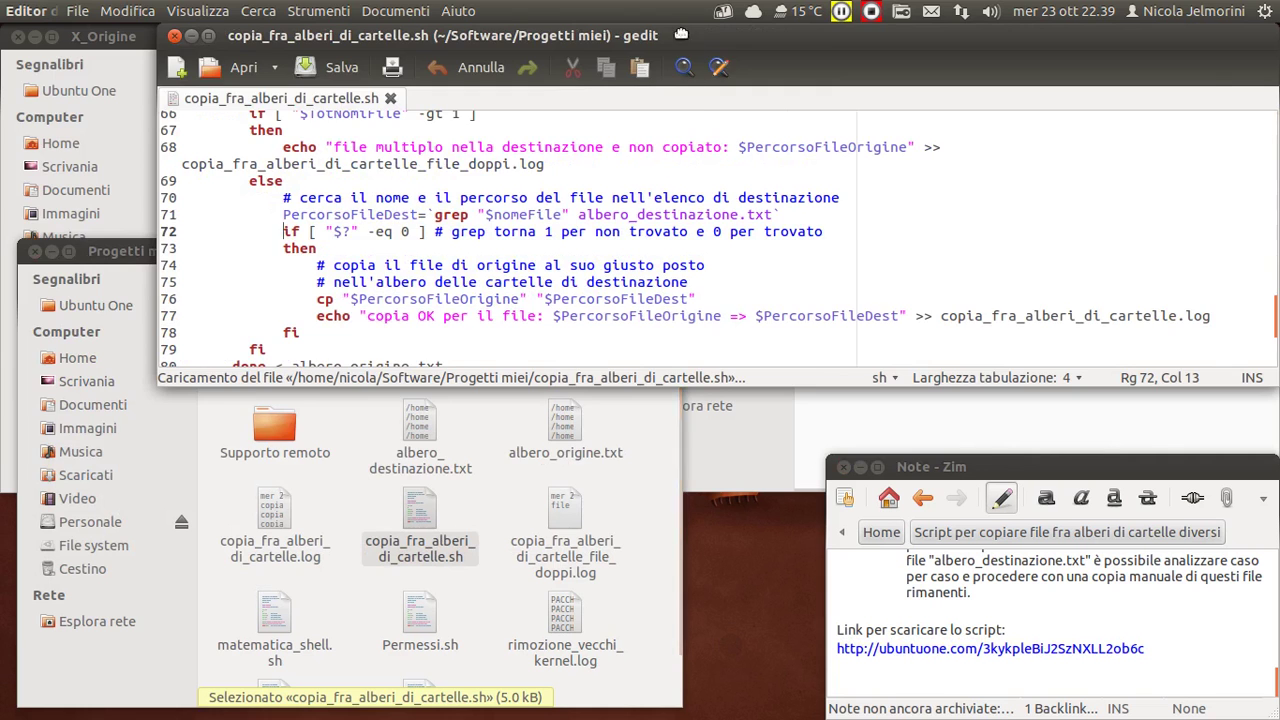
# Step: Move and resize the text editor window so it shows more script lines and overlaps less of X_Destinazione
pyautogui.moveTo(720, 35); pyautogui.dragTo(535, 67)
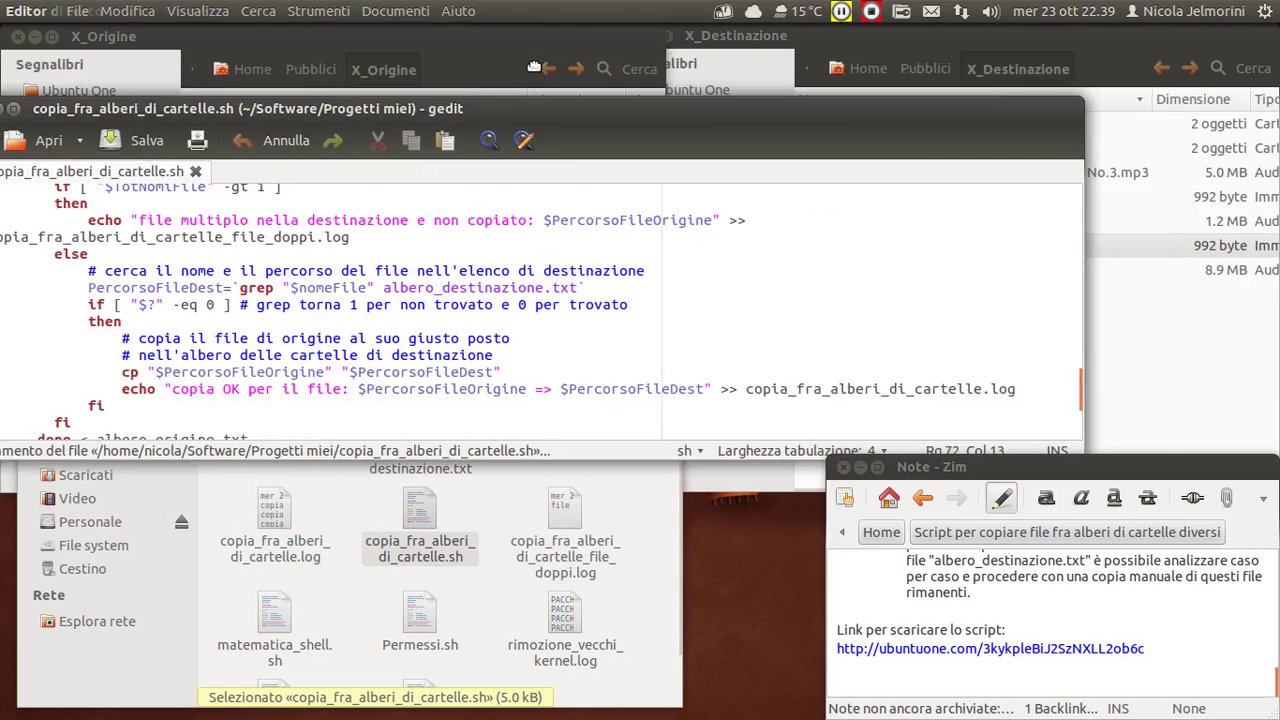
pyautogui.moveTo(1130, 406); pyautogui.dragTo(938, 644)
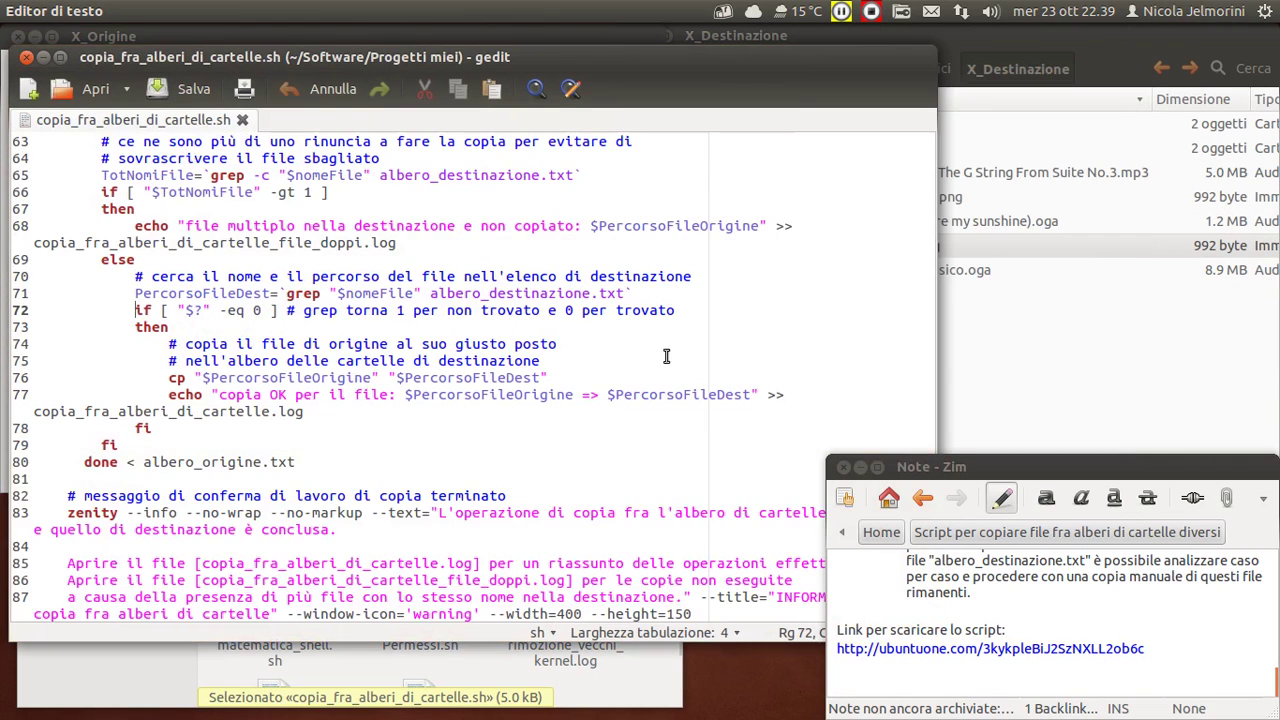
pyautogui.moveTo(940, 204)
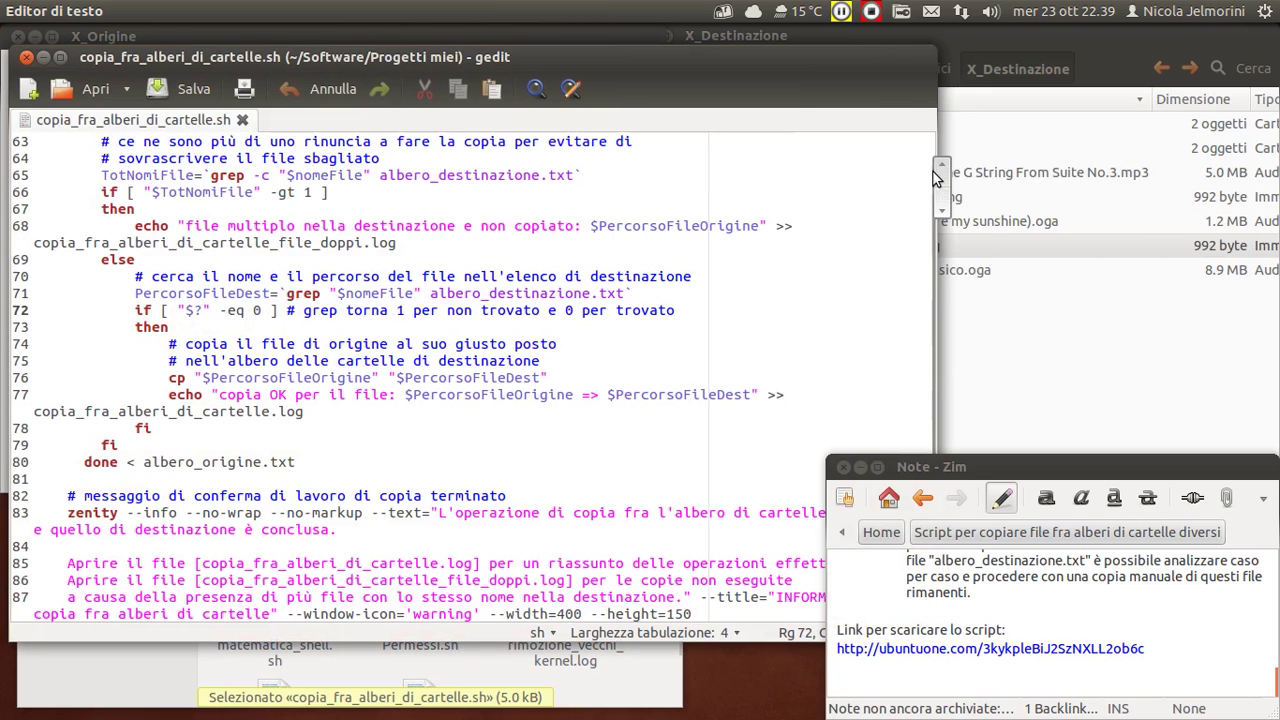
pyautogui.moveTo(936, 140); pyautogui.dragTo(847, 140)
# Step: Read through the script from its header comments to the folder selection, the file list creation and the copy loop
pyautogui.scroll(8, 313, 275)
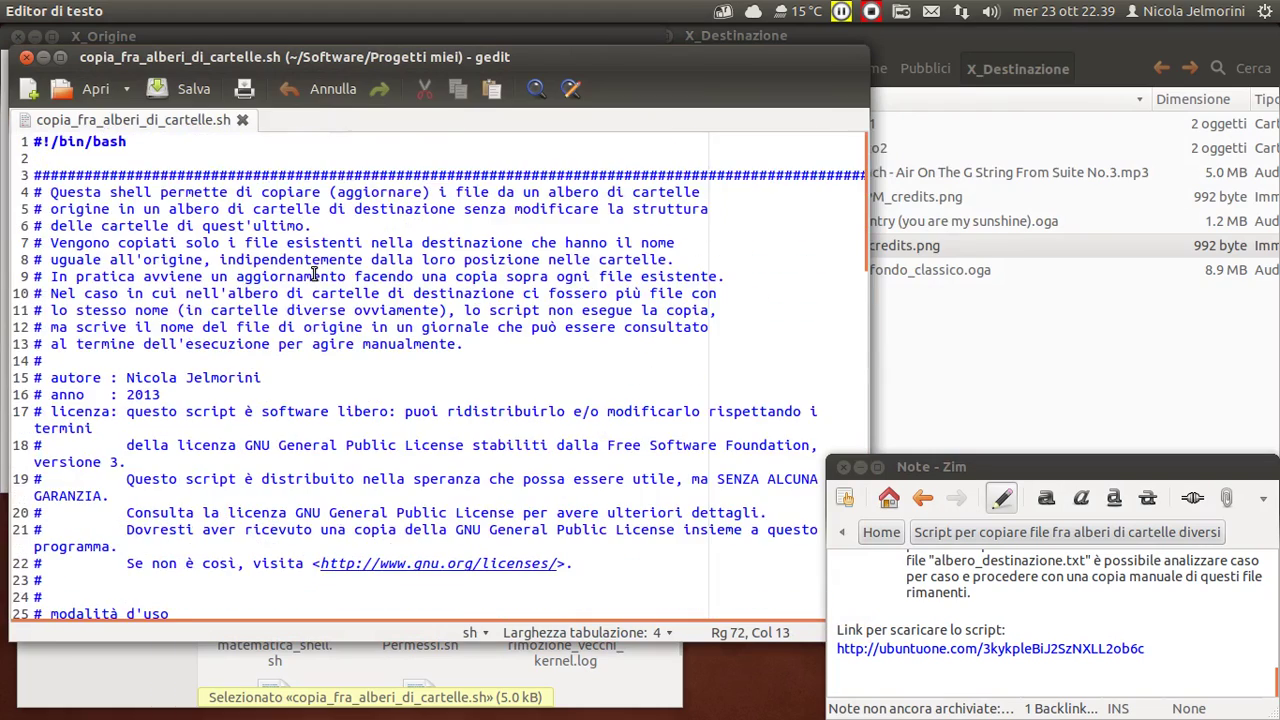
pyautogui.scroll(-5, 281, 342)
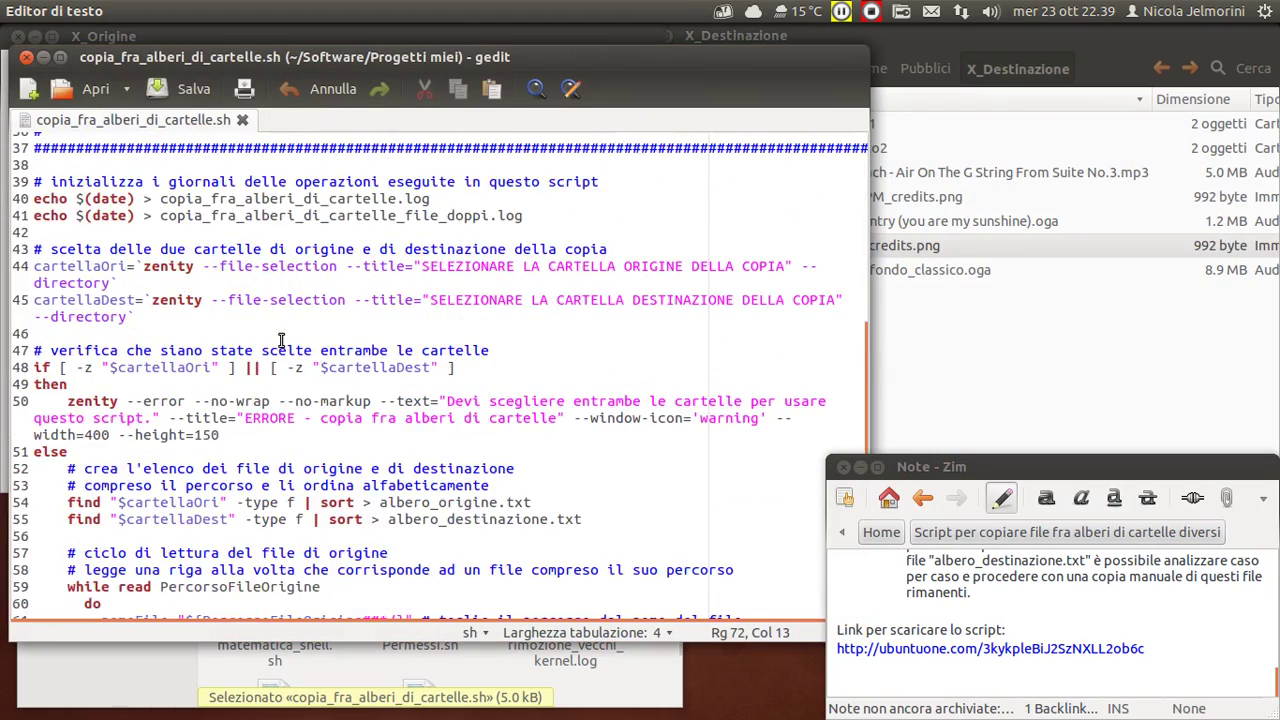
pyautogui.scroll(3, 281, 342)
pyautogui.scroll(-5, 281, 342)
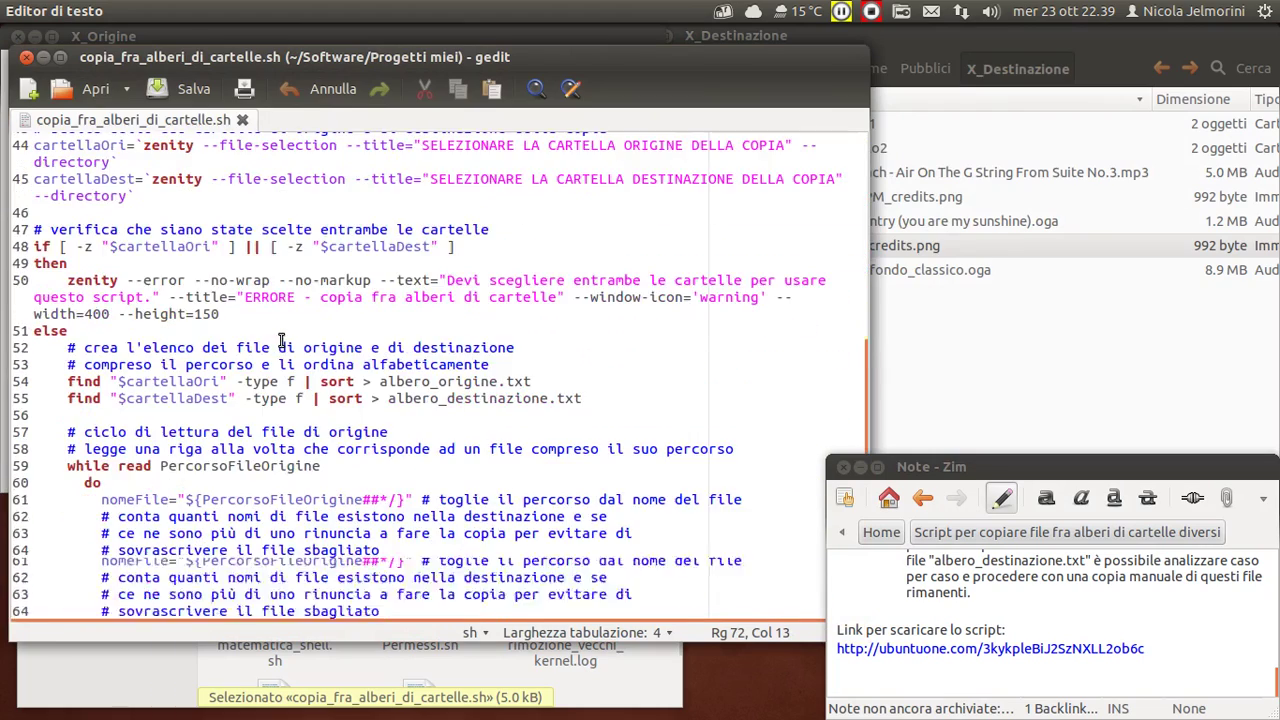
pyautogui.scroll(-2, 281, 342)
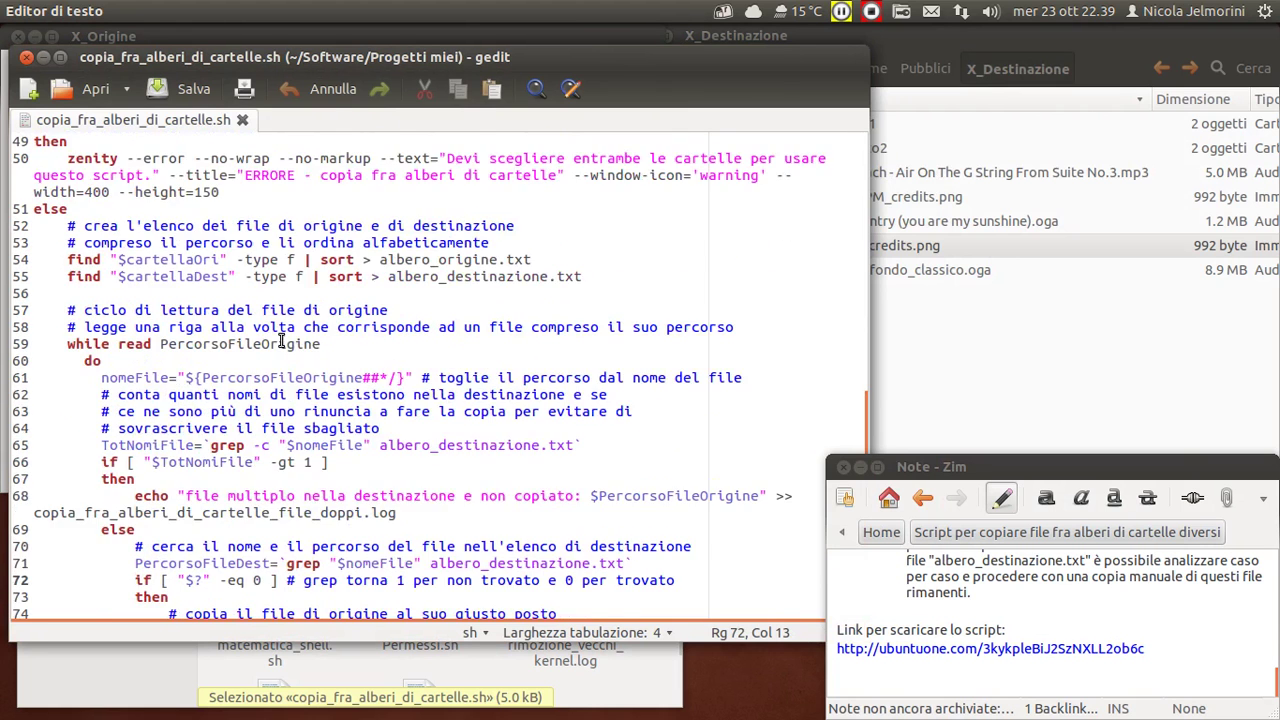
pyautogui.scroll(-2, 281, 342)
pyautogui.scroll(4, 281, 342)
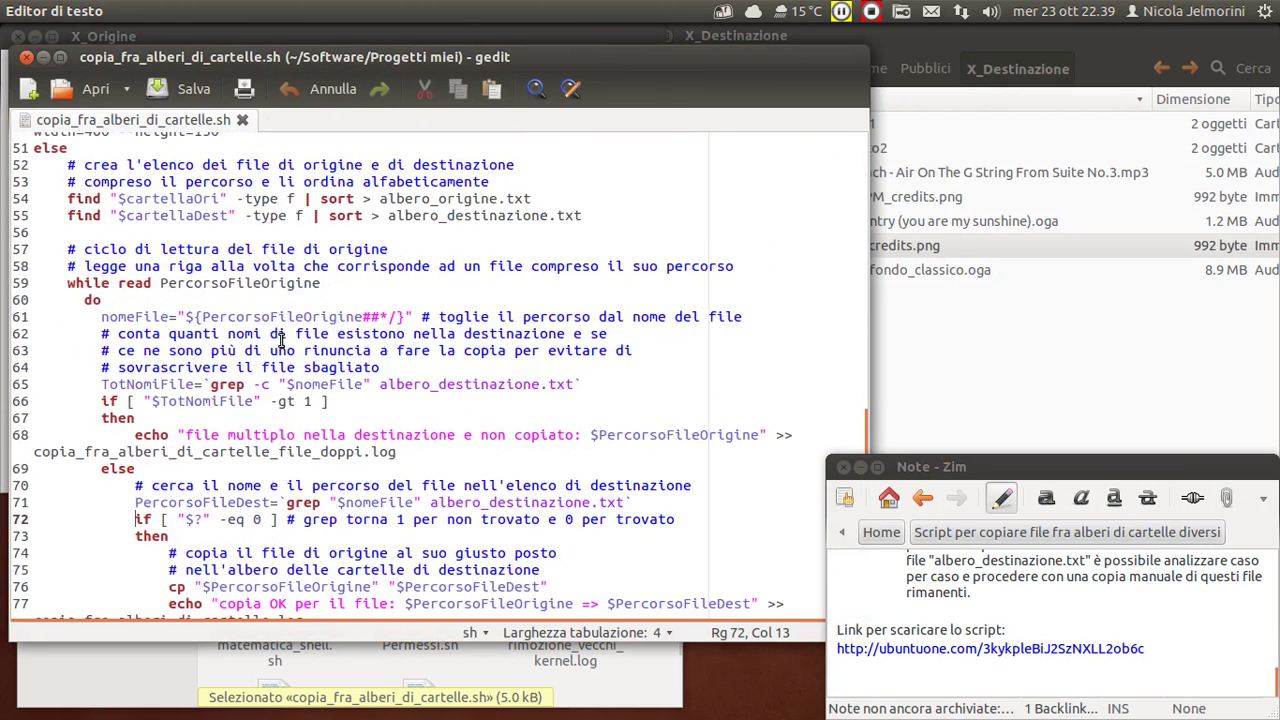
# Step: Examine lines 52–55, highlighting the comment on the file lists, and widen the editor window to read the two find commands
pyautogui.click(117, 287)
pyautogui.moveTo(79, 287); pyautogui.dragTo(464, 295)
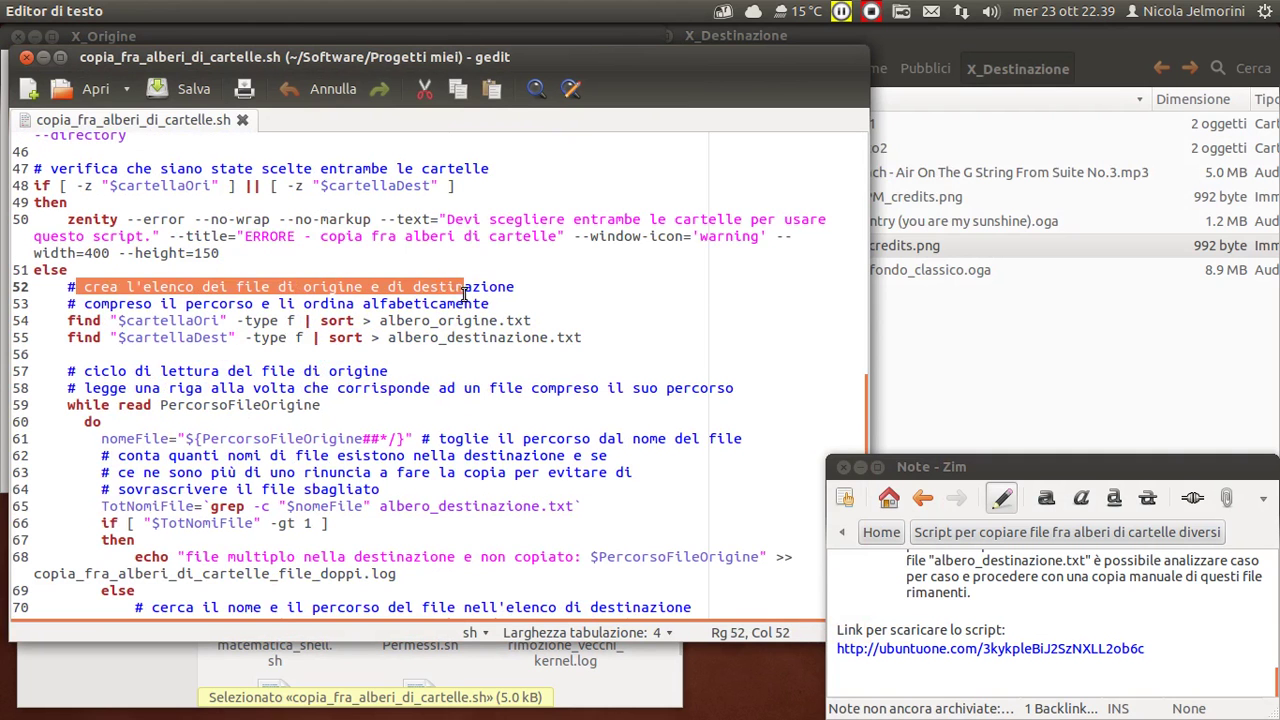
pyautogui.click(194, 287)
pyautogui.moveTo(142, 287); pyautogui.dragTo(349, 290)
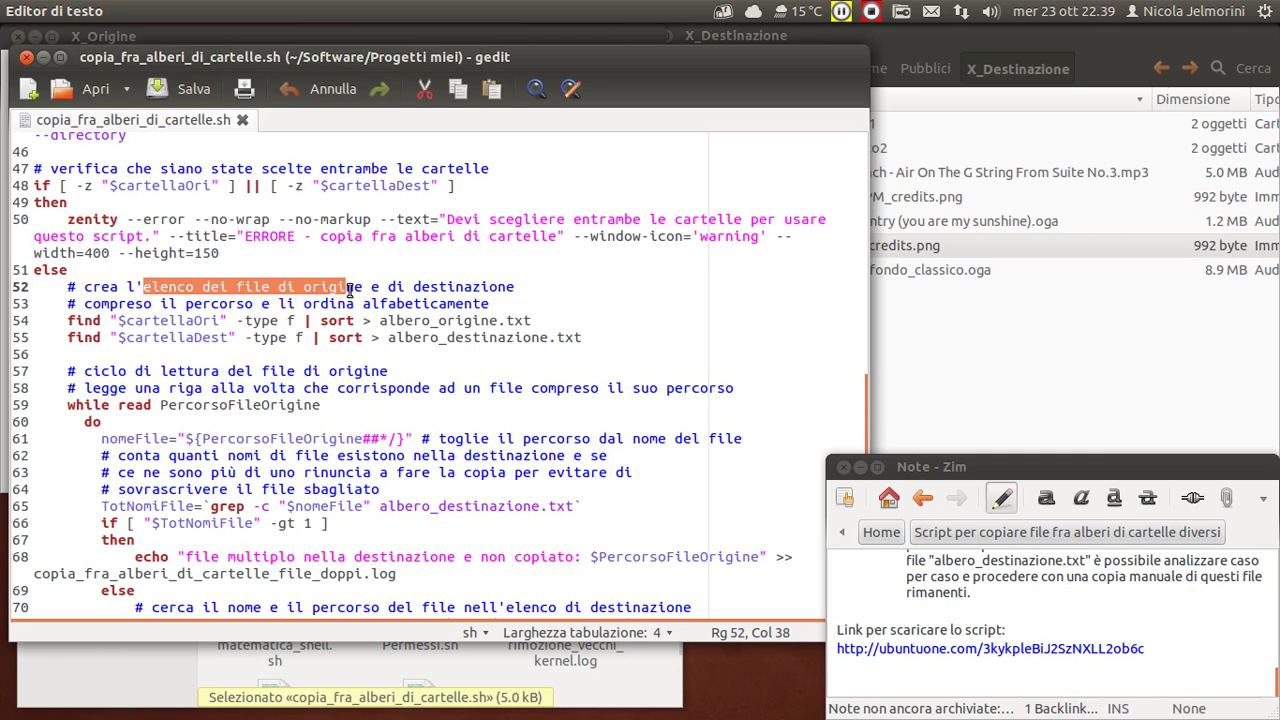
pyautogui.click(380, 303)
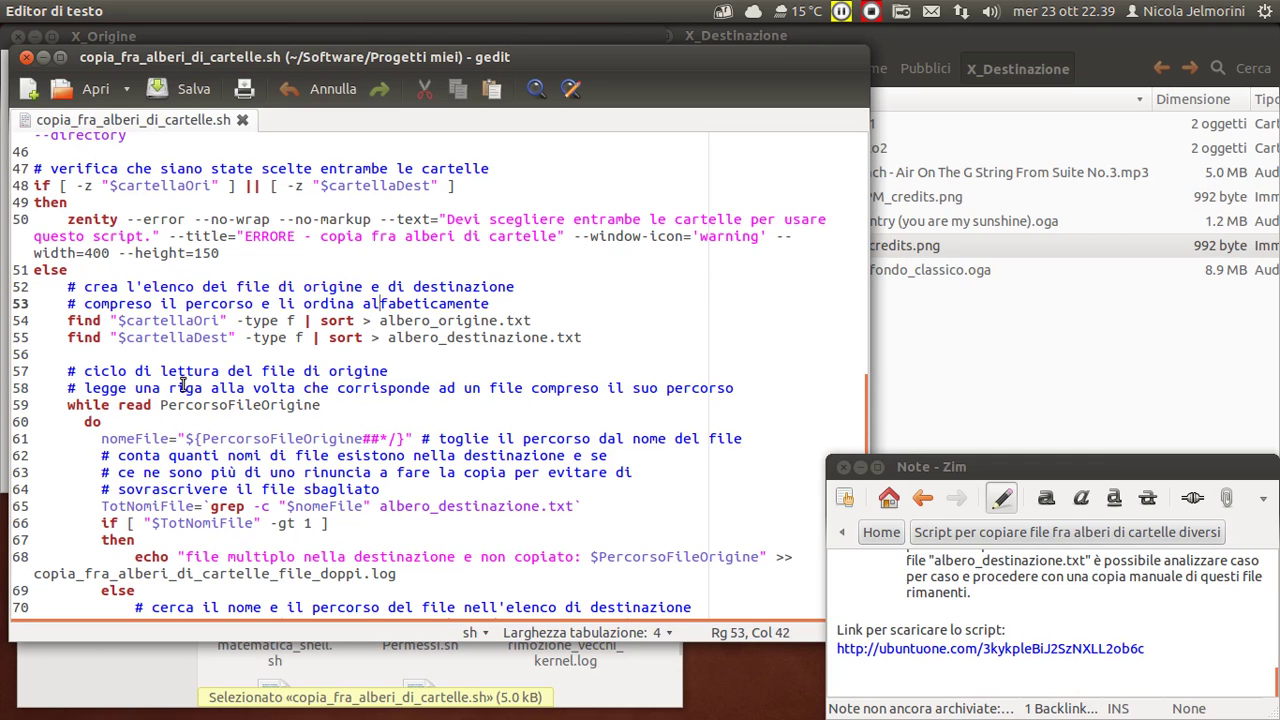
pyautogui.click(66, 320)
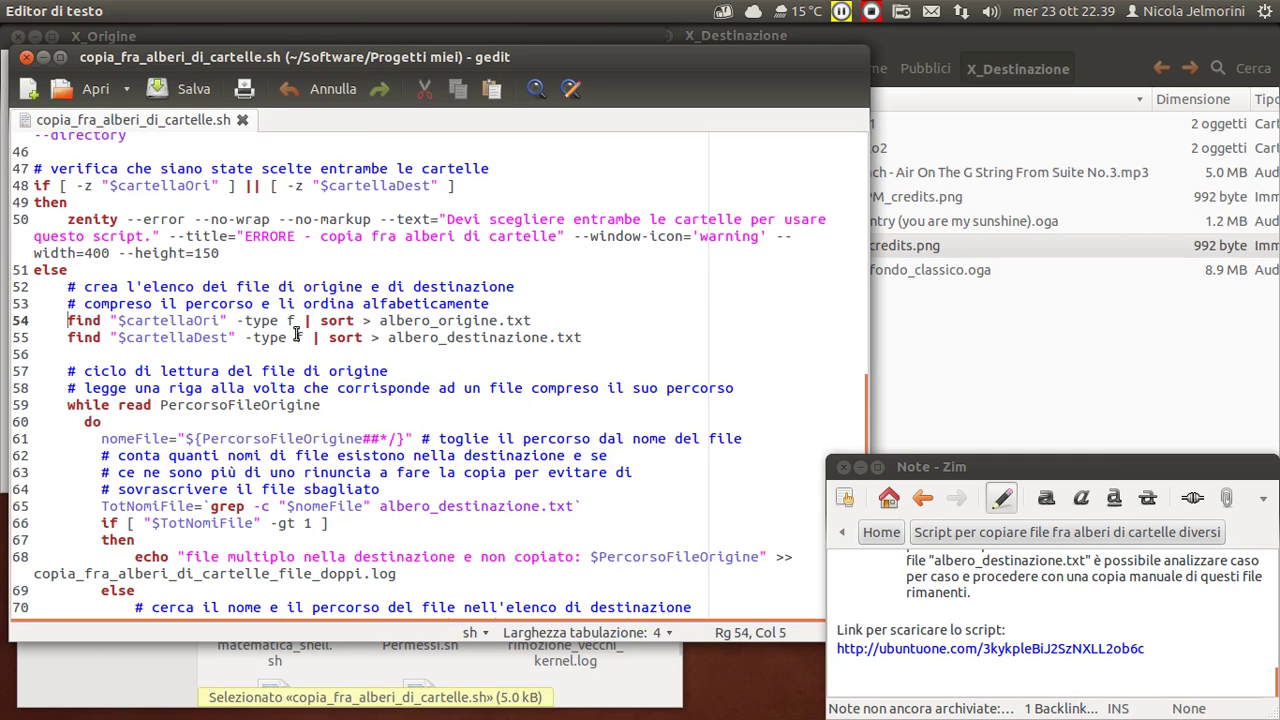
pyautogui.moveTo(868, 318); pyautogui.dragTo(985, 317)
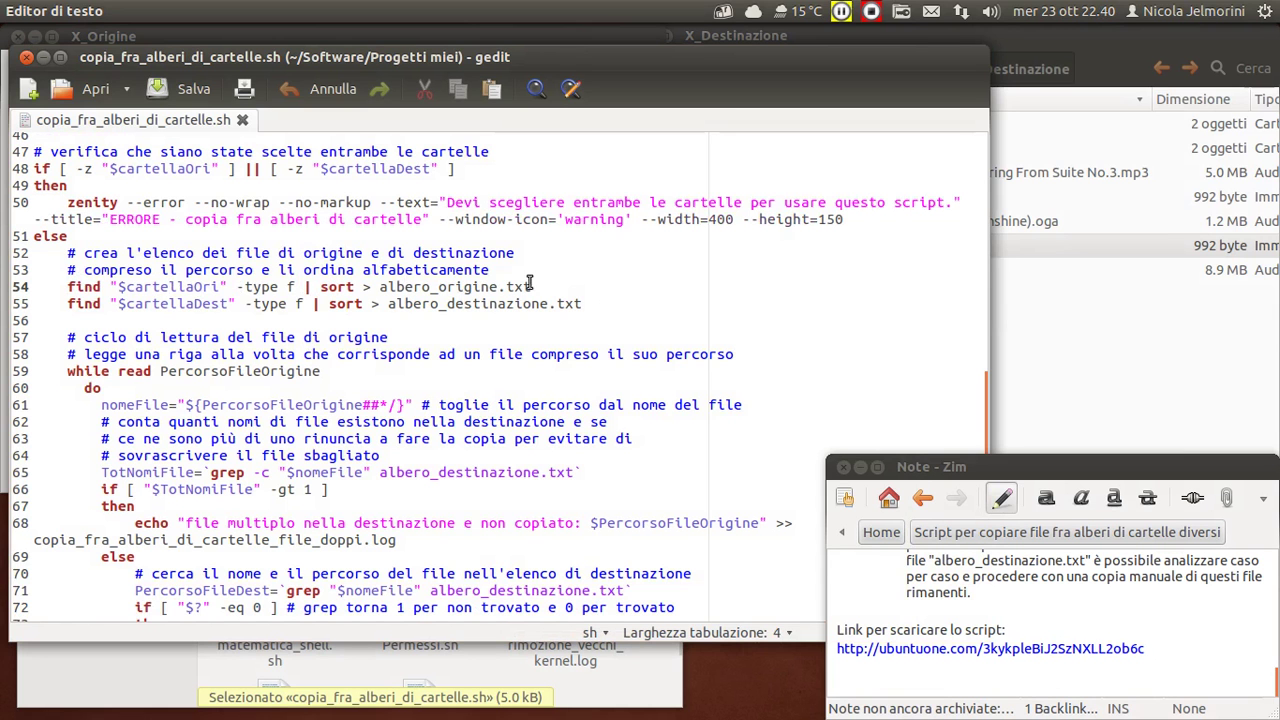
pyautogui.click(473, 303)
# Step: Examine the while read loop over the origin files from line 57, highlighting albero_origine.txt in line 54 as its source list
pyautogui.scroll(-1, 283, 344)
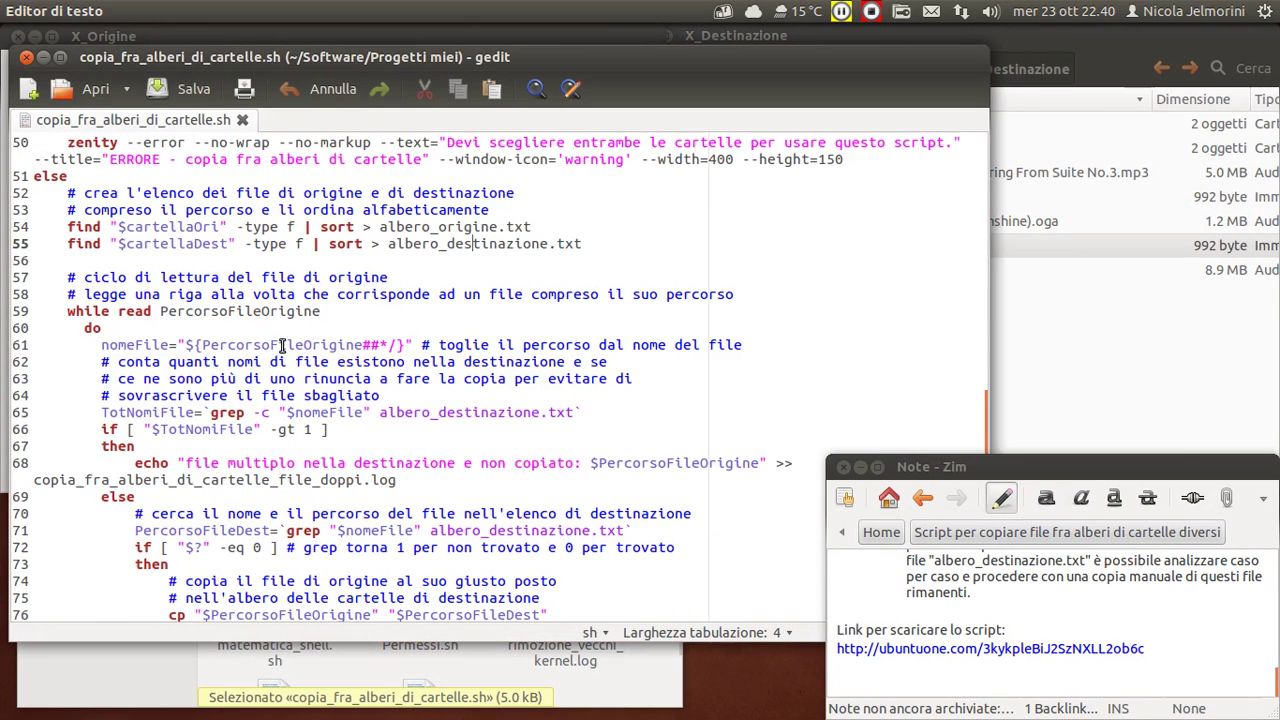
pyautogui.moveTo(63, 310); pyautogui.dragTo(337, 327)
pyautogui.click(84, 294)
pyautogui.scroll(-1, 210, 346)
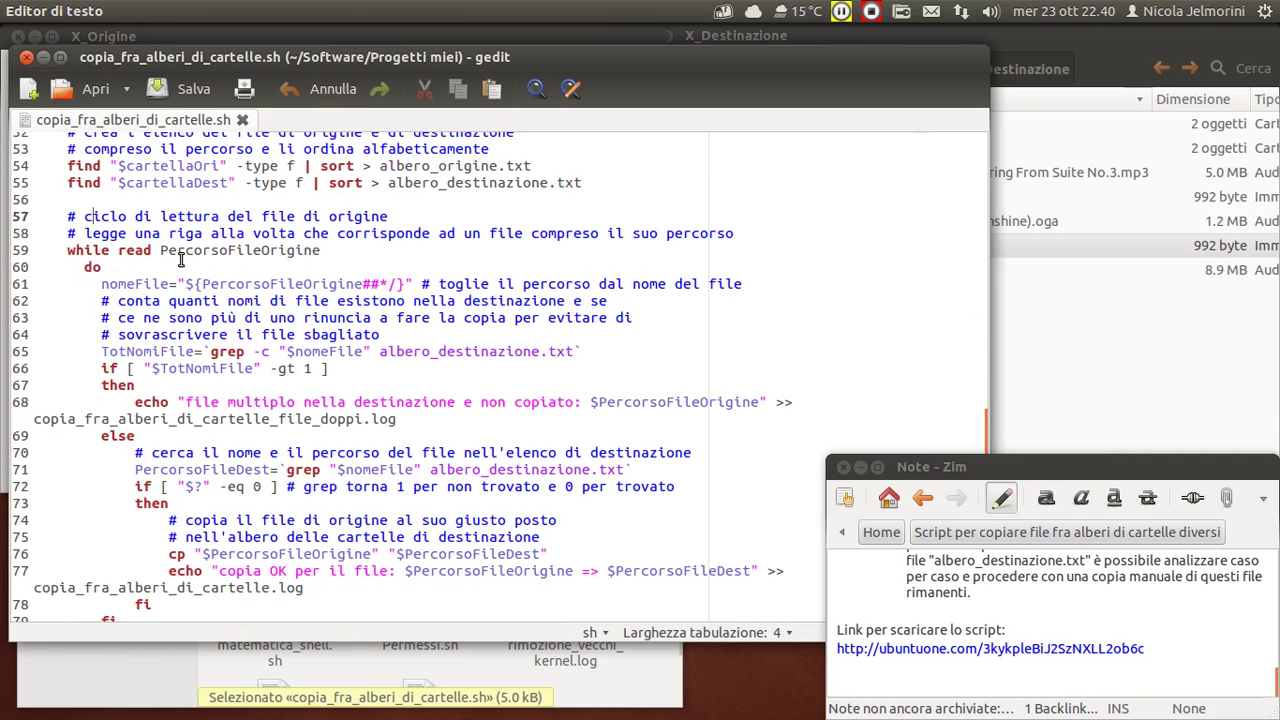
pyautogui.scroll(-1, 182, 260)
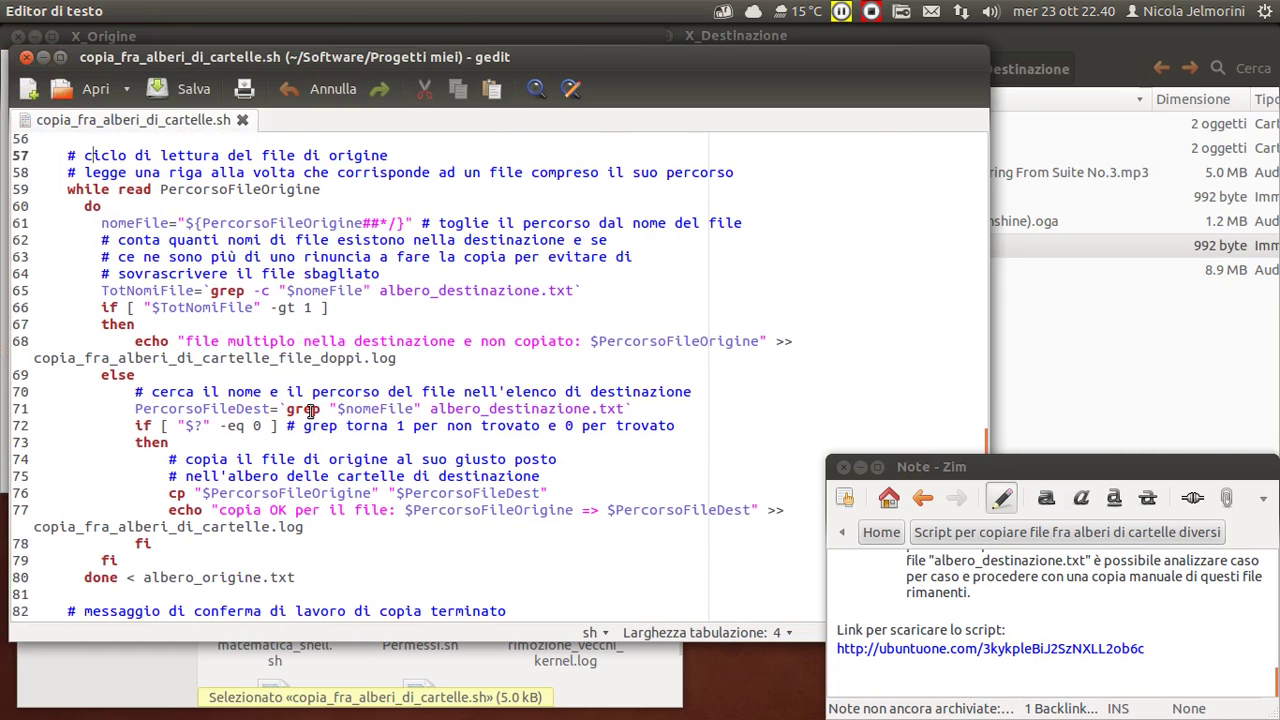
pyautogui.scroll(4, 513, 334)
pyautogui.moveTo(530, 347); pyautogui.dragTo(384, 347)
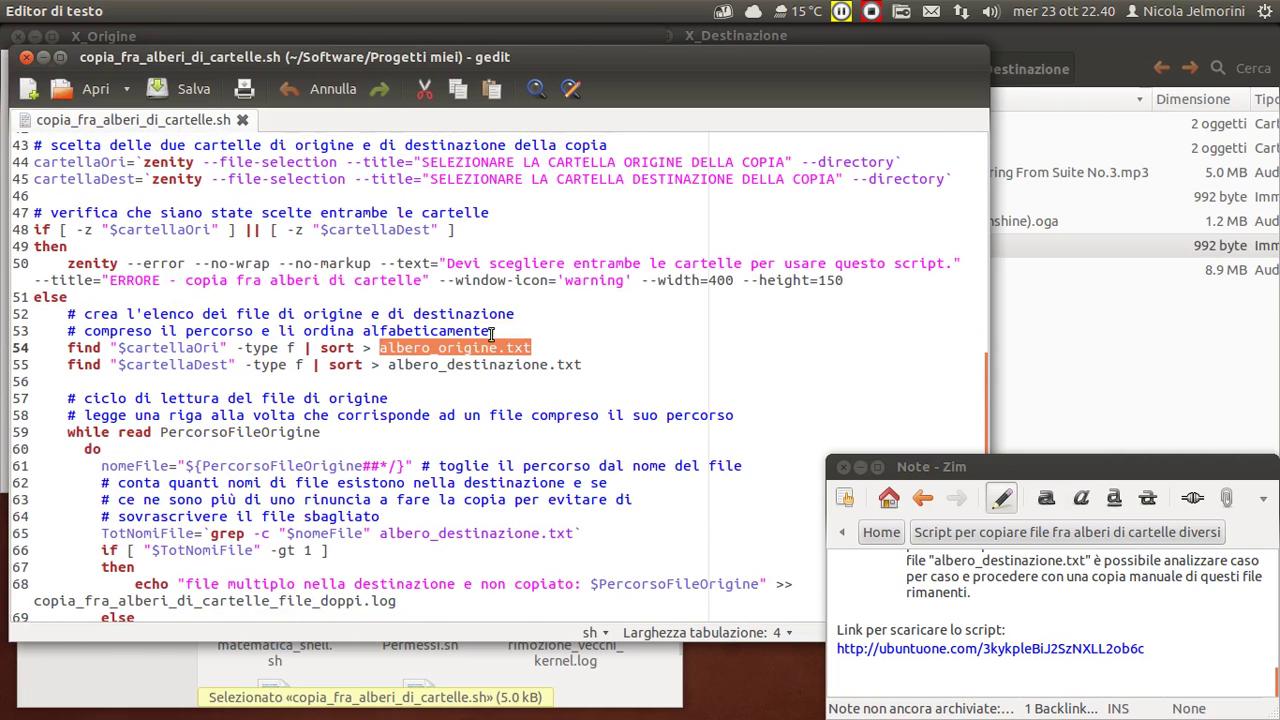
pyautogui.scroll(-2, 465, 340)
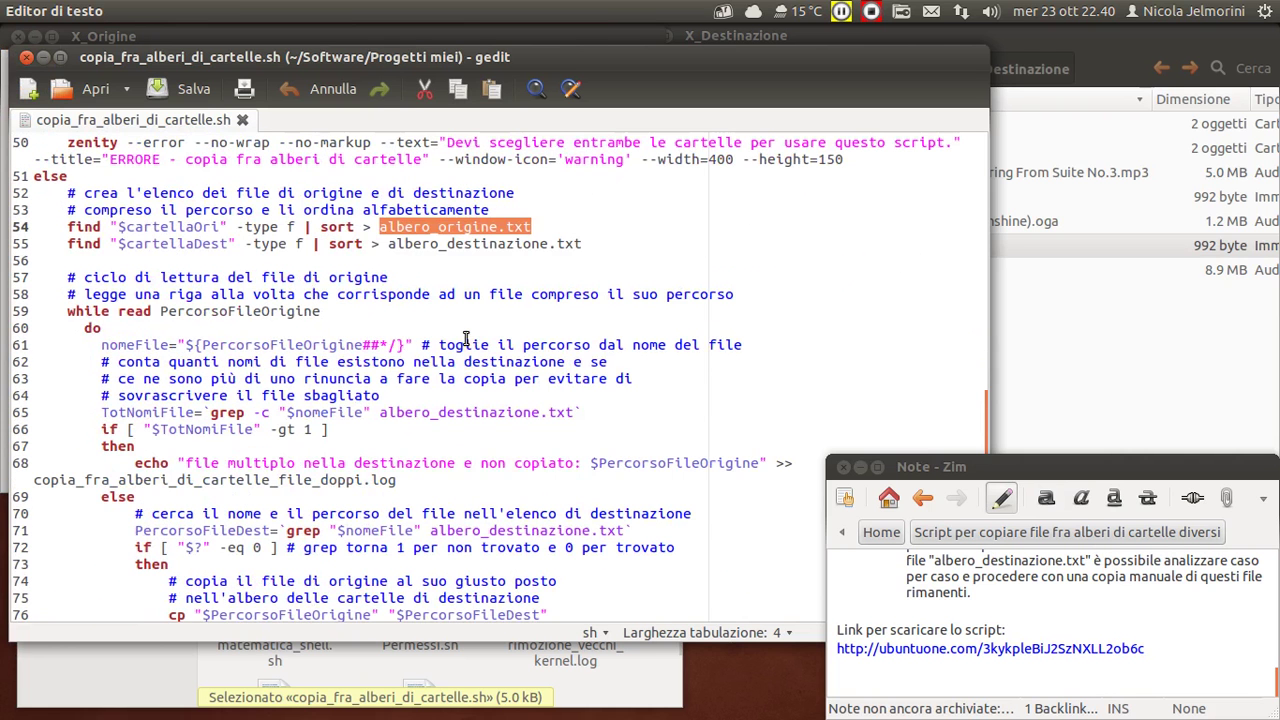
pyautogui.click(475, 264)
pyautogui.scroll(-2, 291, 325)
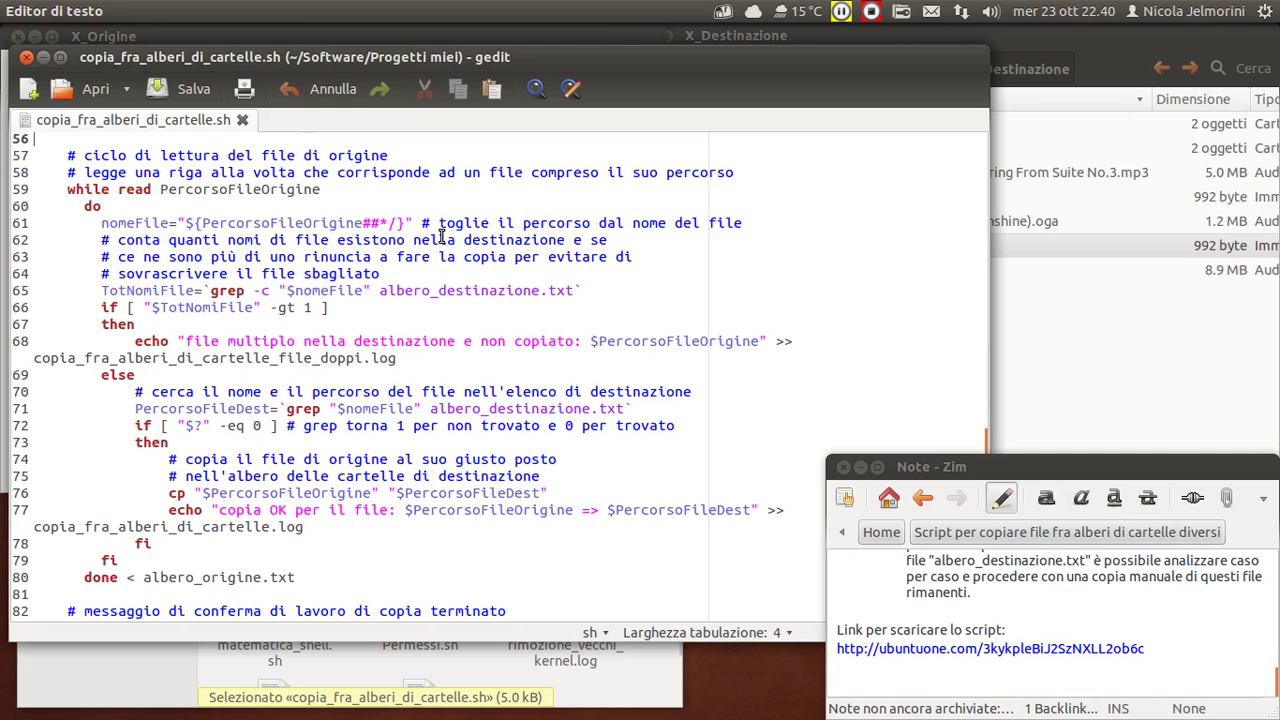
# Step: Examine the duplicate-name check in lines 65–68, highlighting the grep -c count and the "file multiplo nella destinazione e non copiato" text
pyautogui.moveTo(75, 287); pyautogui.dragTo(585, 289)
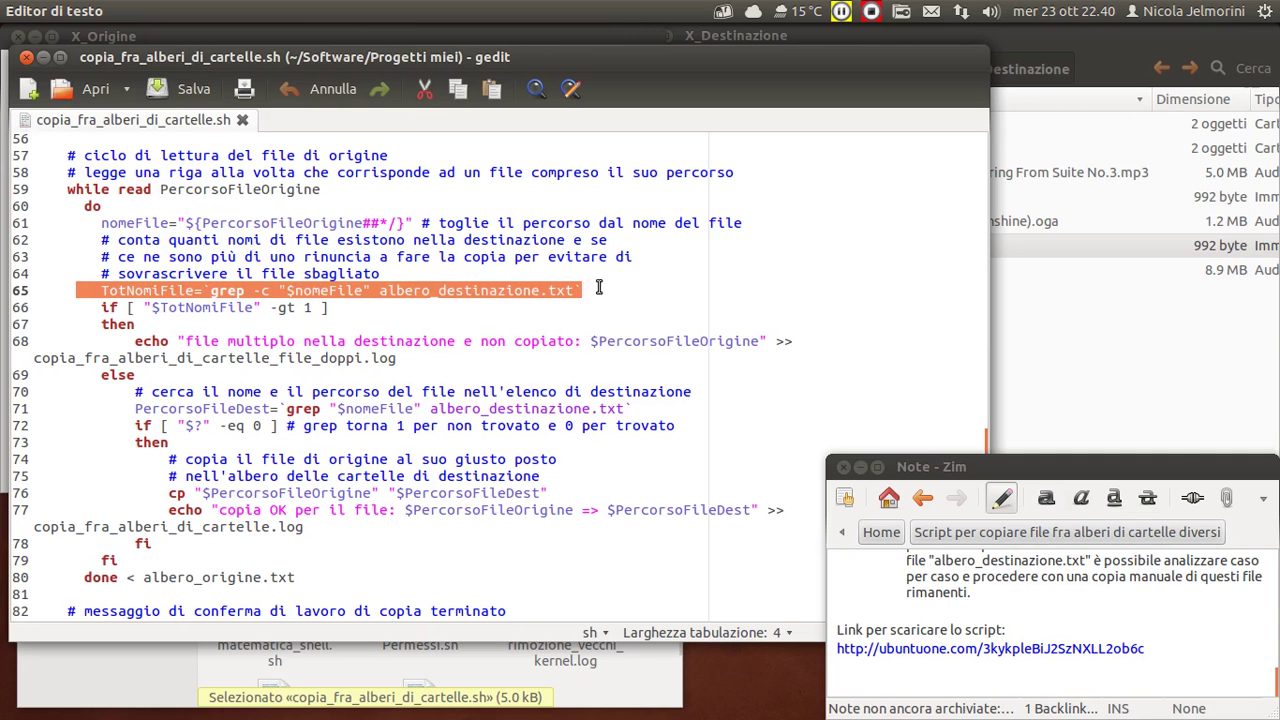
pyautogui.click(609, 288)
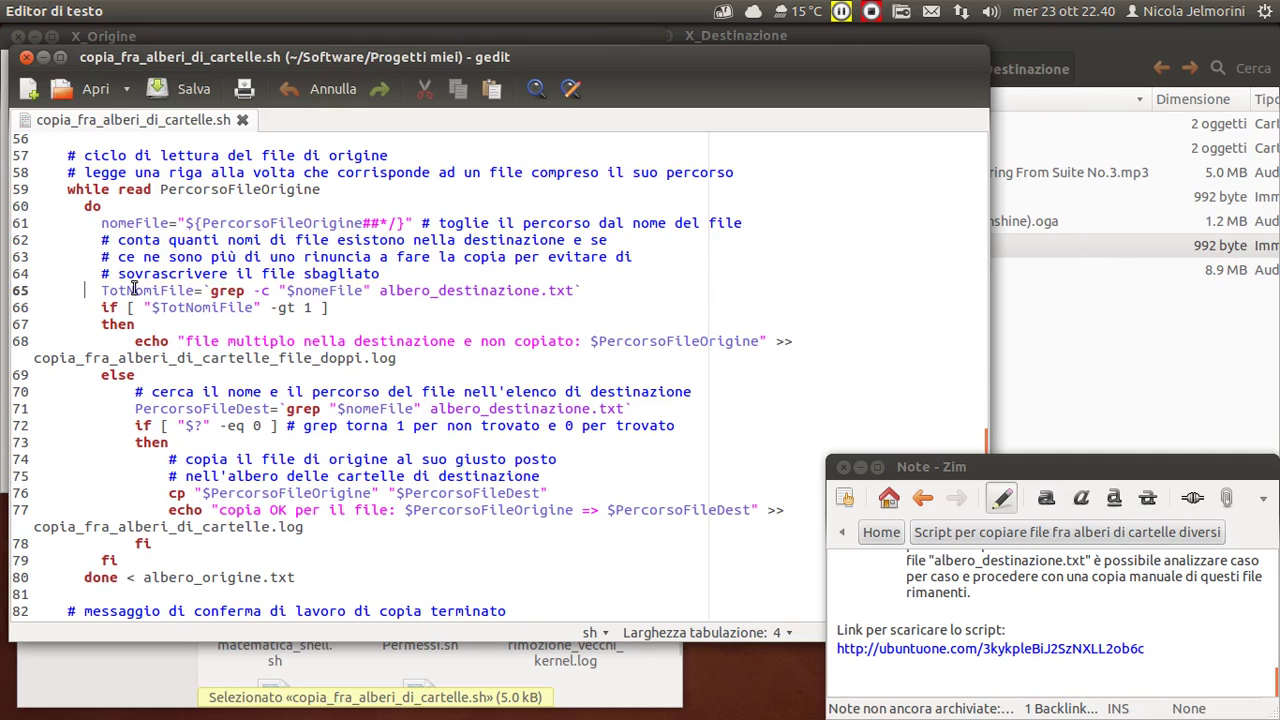
pyautogui.moveTo(96, 290); pyautogui.dragTo(708, 310)
pyautogui.click(540, 331)
pyautogui.moveTo(186, 341); pyautogui.dragTo(567, 341)
pyautogui.scroll(-1, 567, 341)
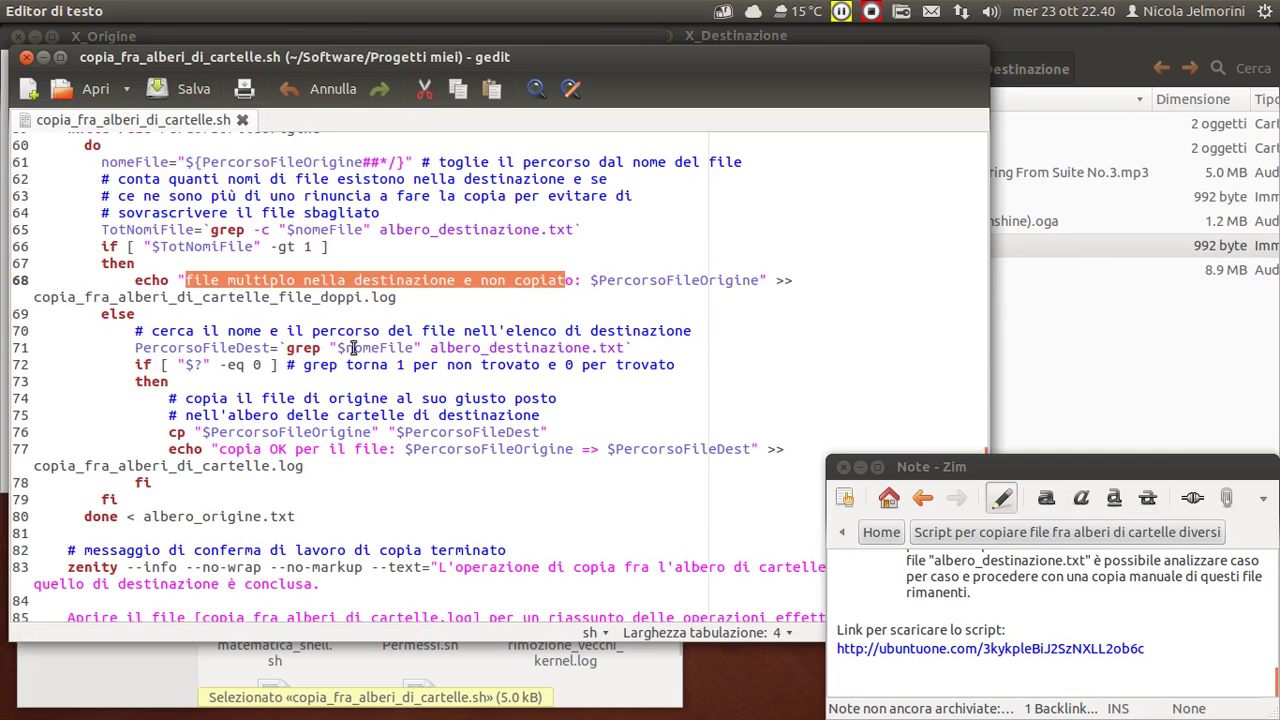
# Step: Examine the else branch from line 71, highlighting the cp command in line 76 and the "copia OK per il file" text
pyautogui.click(122, 347)
pyautogui.moveTo(140, 432); pyautogui.dragTo(564, 430)
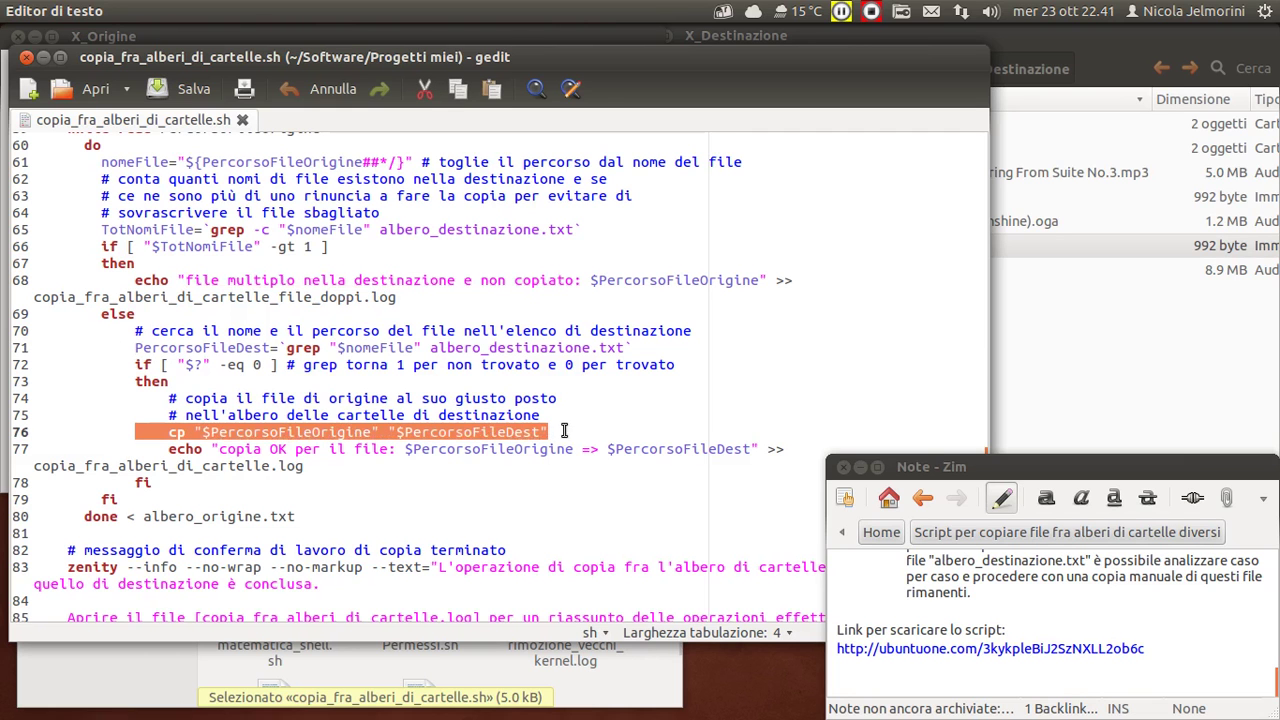
pyautogui.scroll(-1, 596, 426)
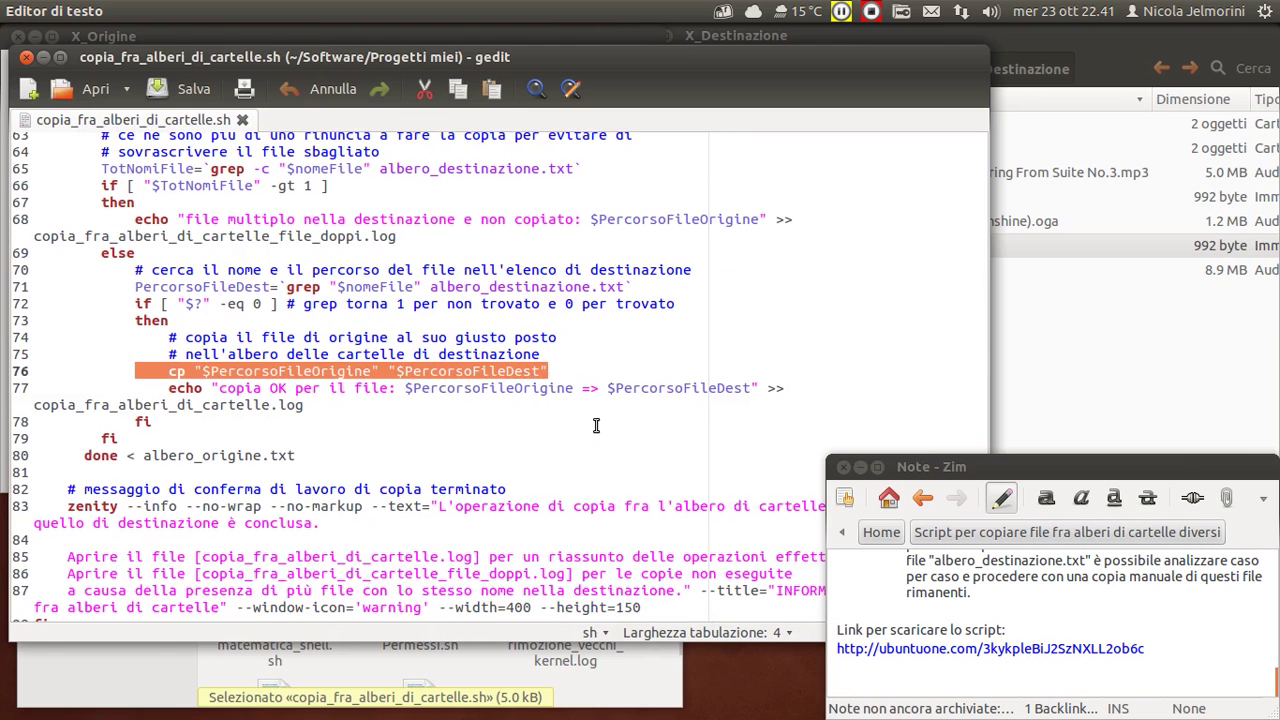
pyautogui.scroll(-1, 596, 426)
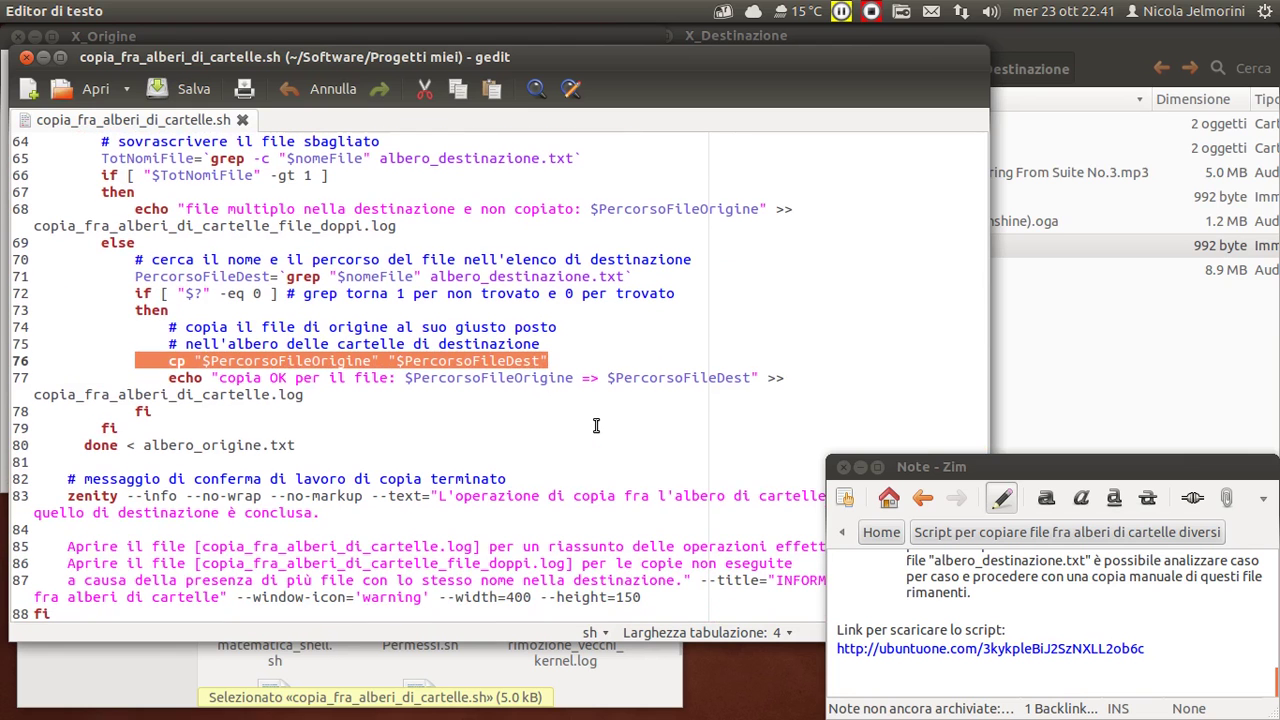
pyautogui.moveTo(196, 377); pyautogui.dragTo(396, 377)
pyautogui.click(396, 377)
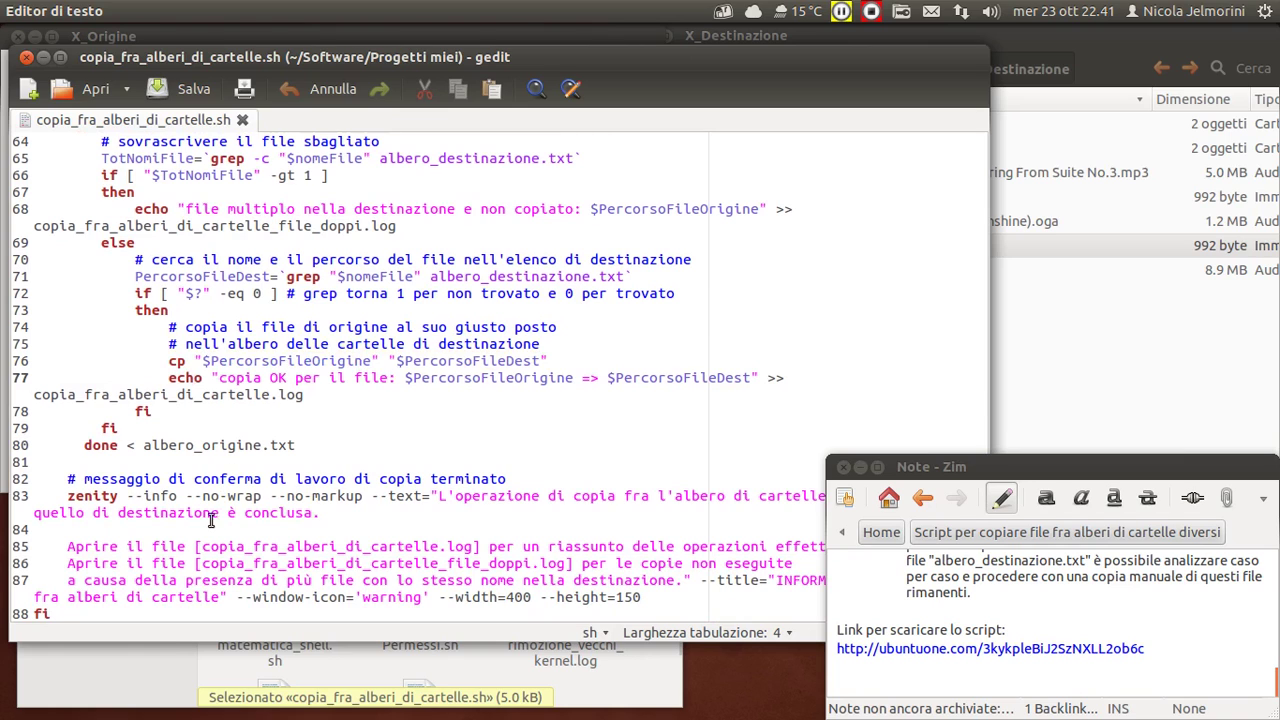
# Step: Look over the script once more down to its last line and close the text editor
pyautogui.scroll(6, 205, 538)
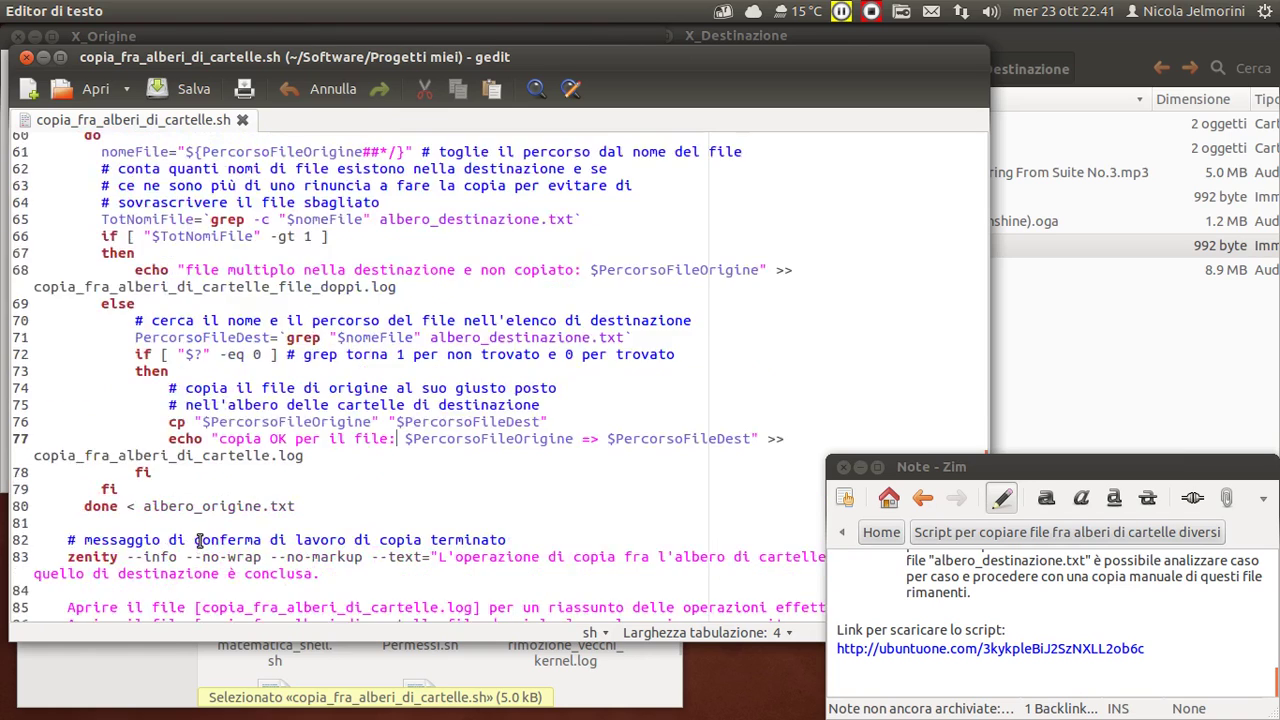
pyautogui.scroll(15, 205, 538)
pyautogui.scroll(-6, 228, 437)
pyautogui.scroll(-14, 228, 437)
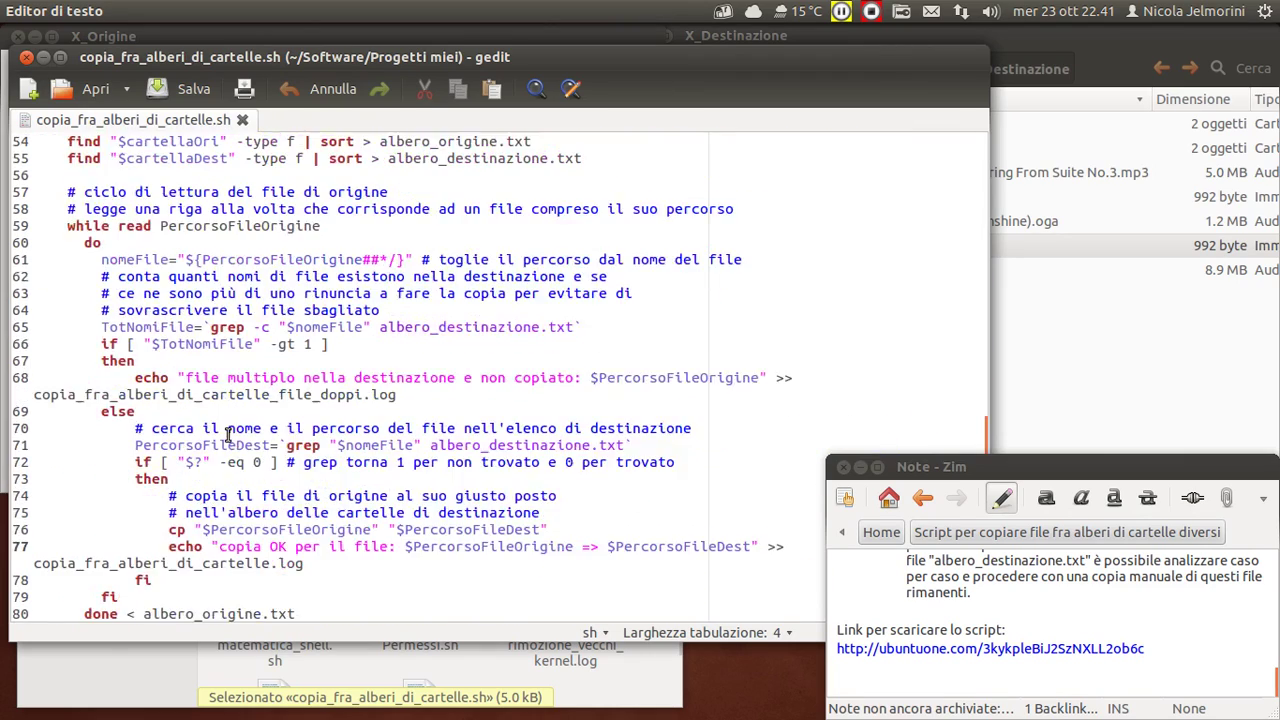
pyautogui.scroll(-1, 228, 437)
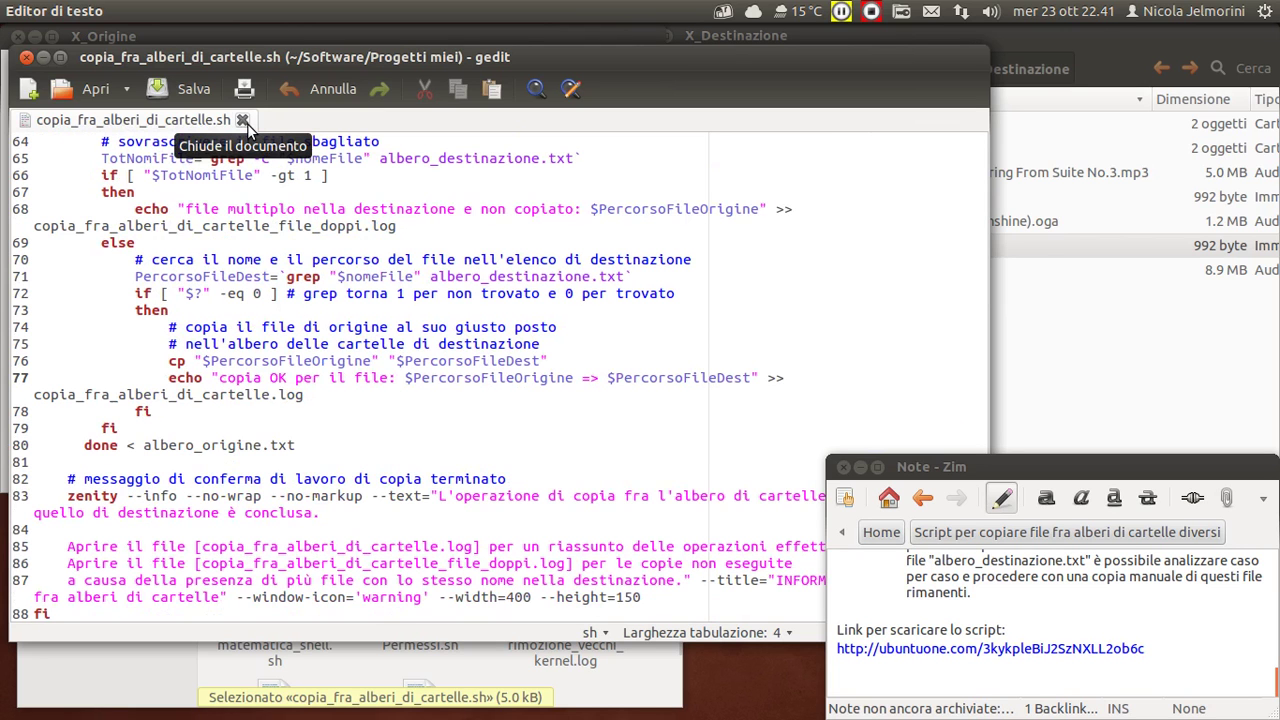
pyautogui.click(27, 58)
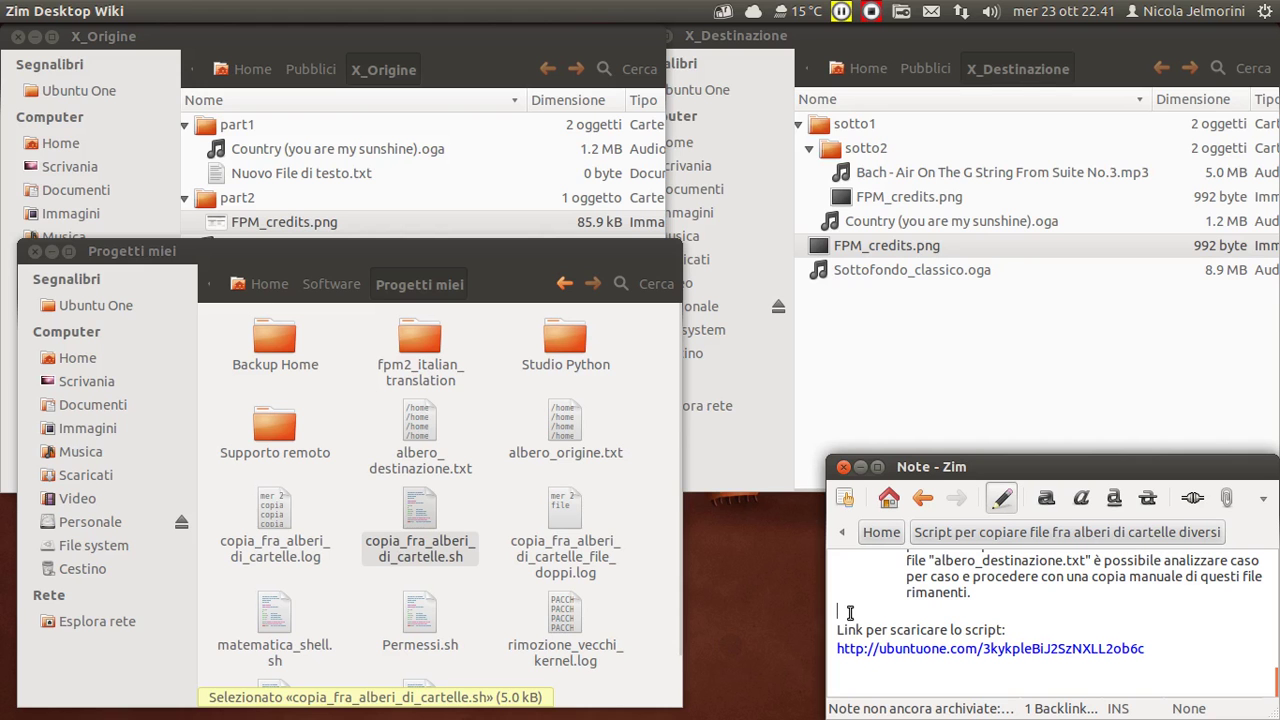
# Step: Bring the X_Destinazione, X_Origine and Progetti miei windows forward in turn and point out copia_fra_alberi_di_cartelle.sh
pyautogui.click(851, 363)
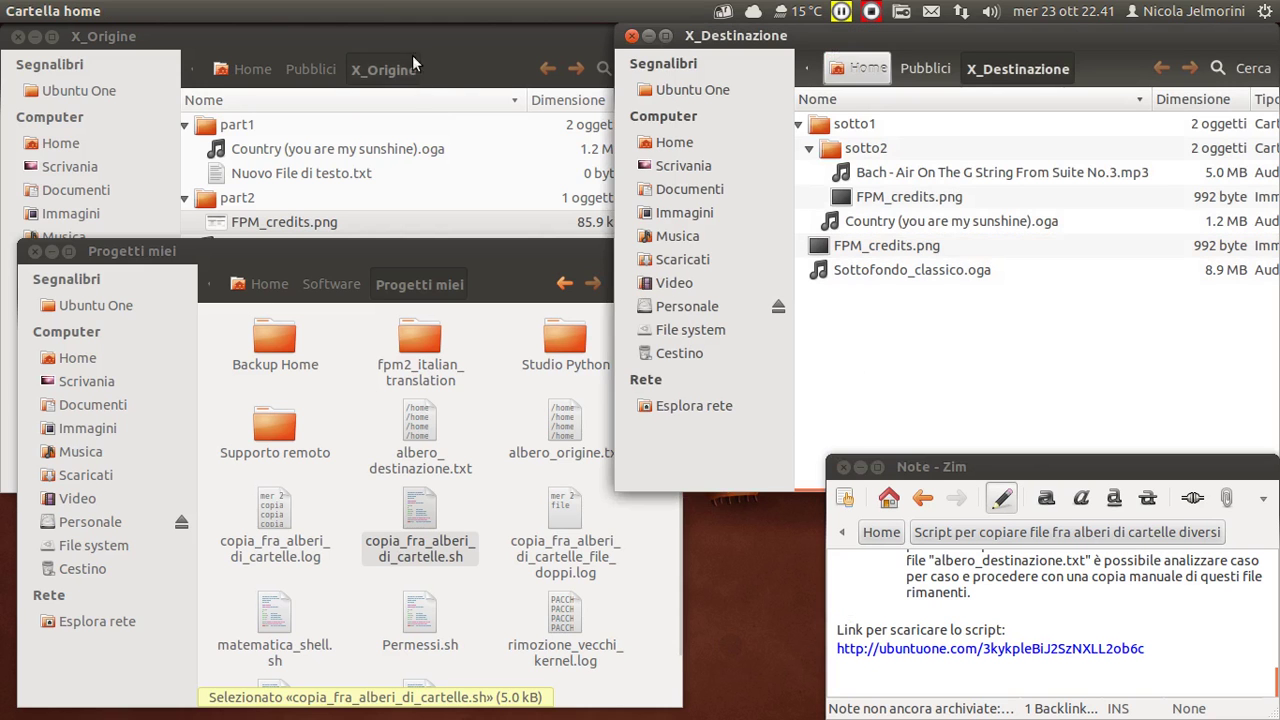
pyautogui.click(408, 30)
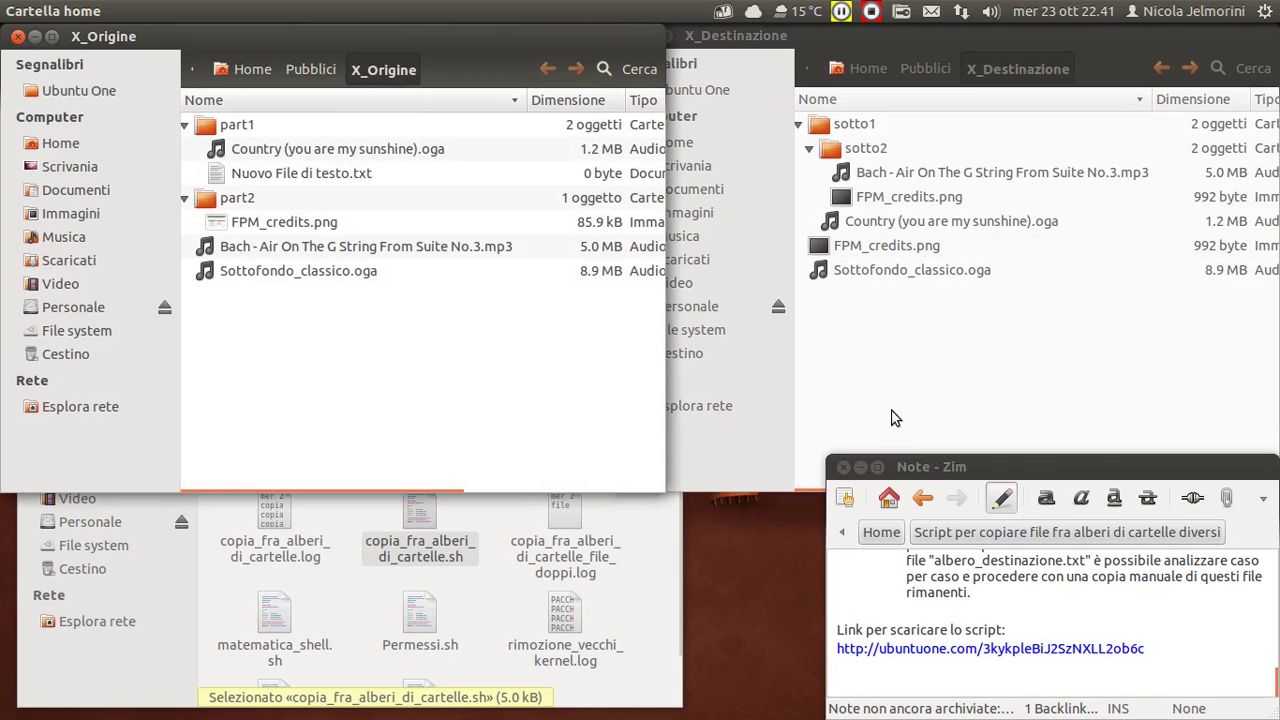
pyautogui.click(509, 613)
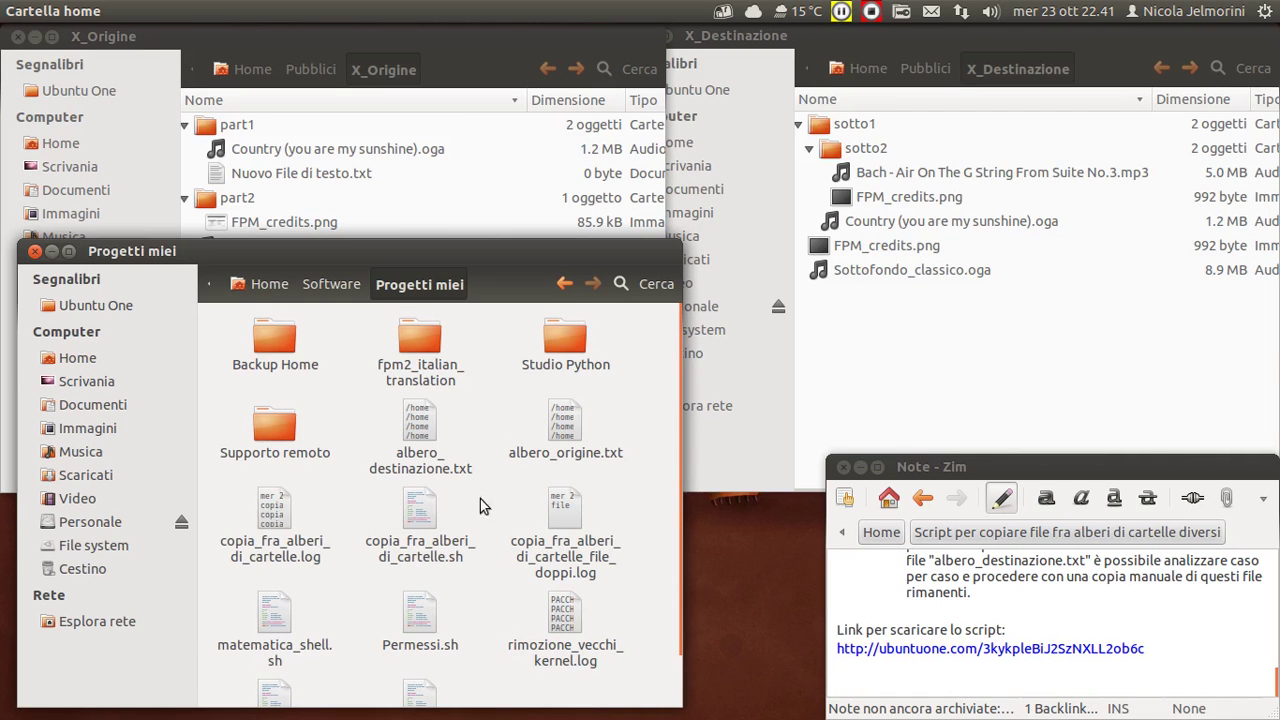
pyautogui.click(420, 512)
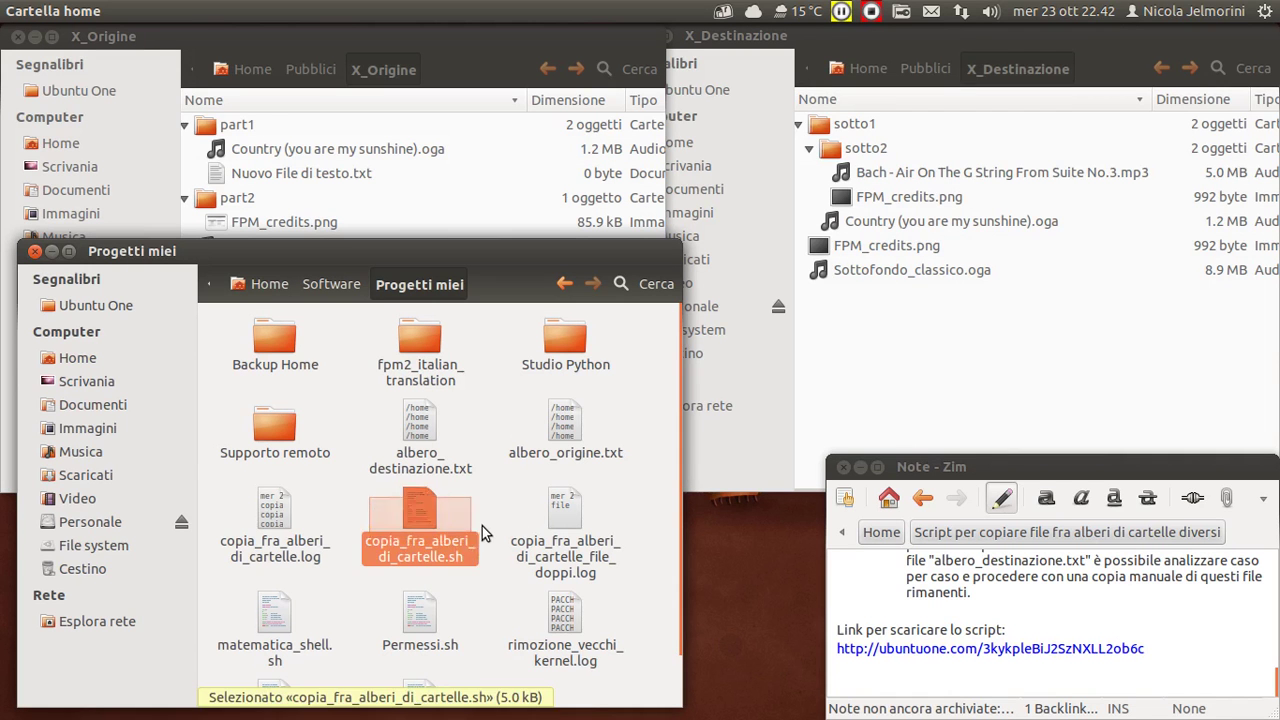
pyautogui.click(482, 528)
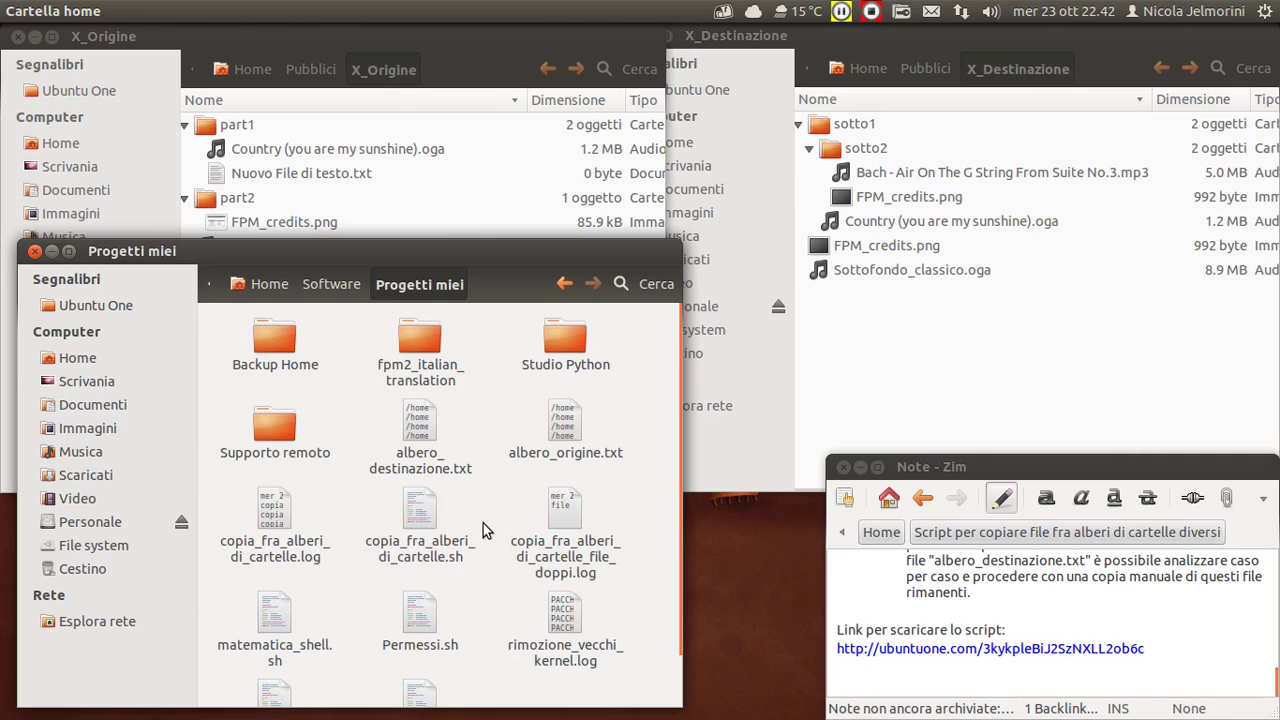